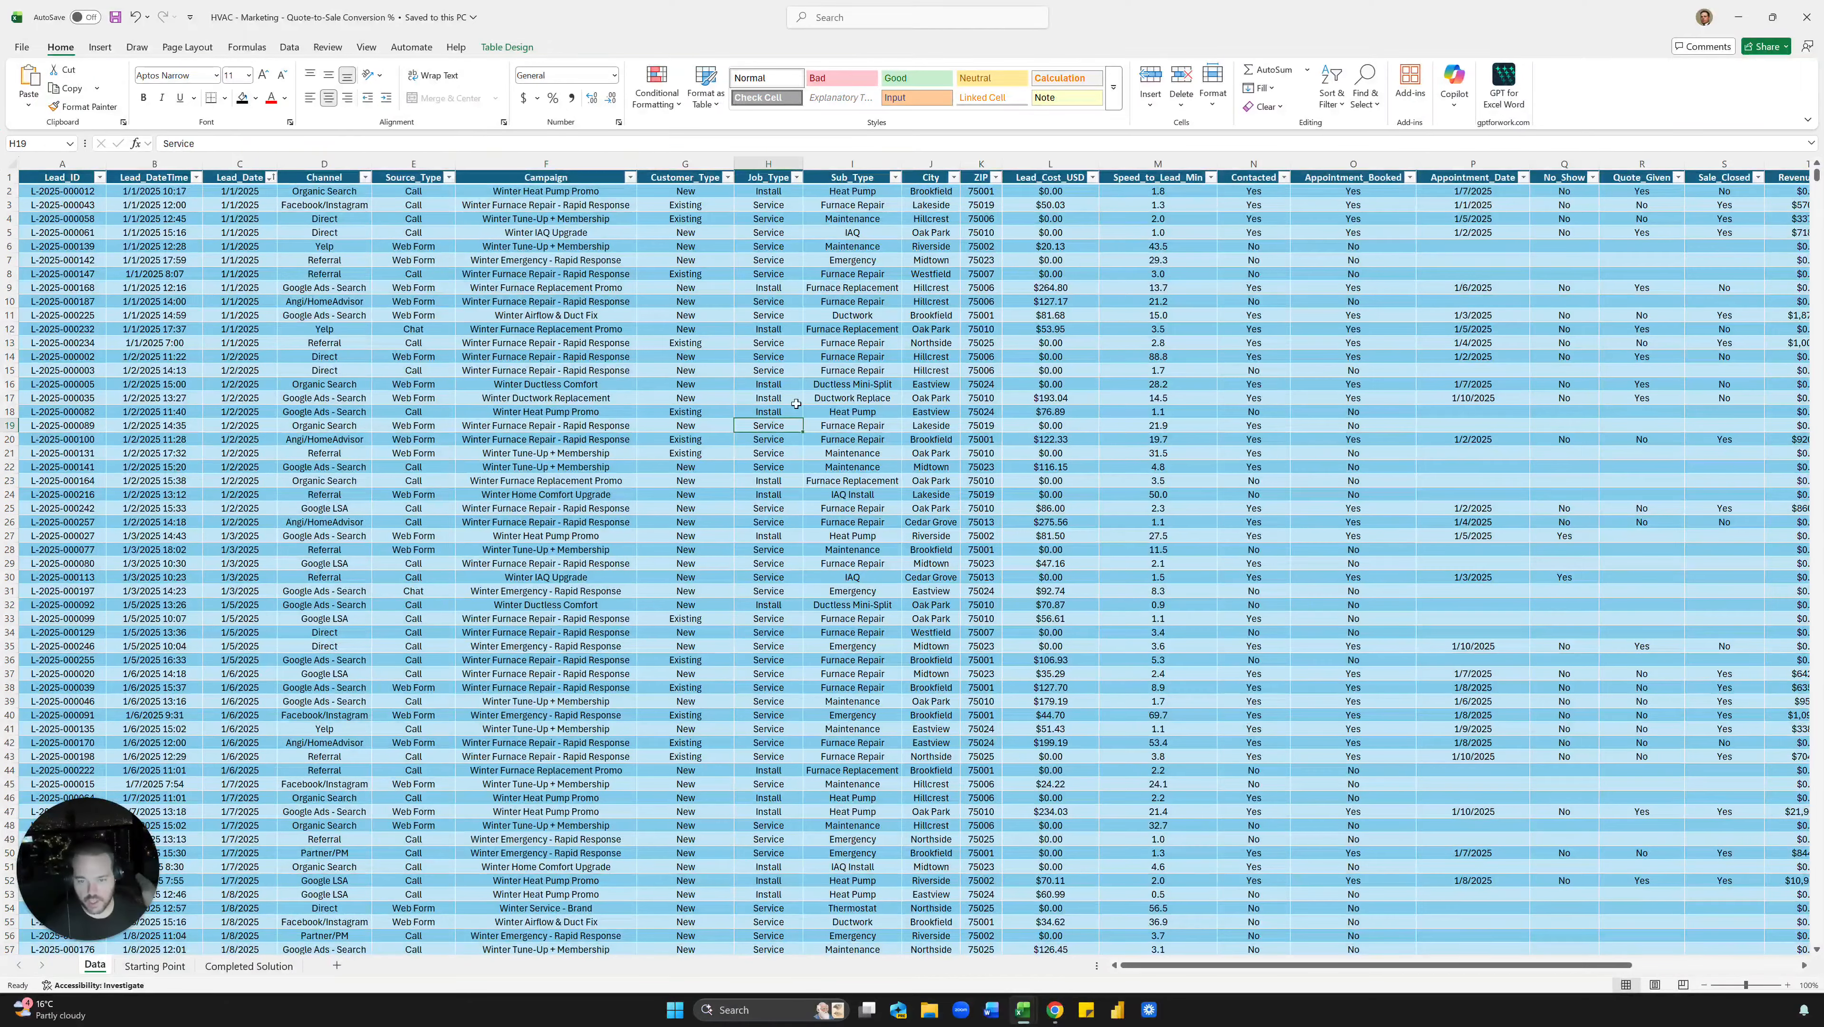
Review the Data sheet's lead date, channel, campaign, customer type, job type, city and lead cost columns
{"action": "left_click", "coordinate": [619, 223]}
{"action": "left_click", "coordinate": [538, 325]}
{"action": "left_click_drag", "start_coordinate": [166, 201], "coordinate": [264, 276]}
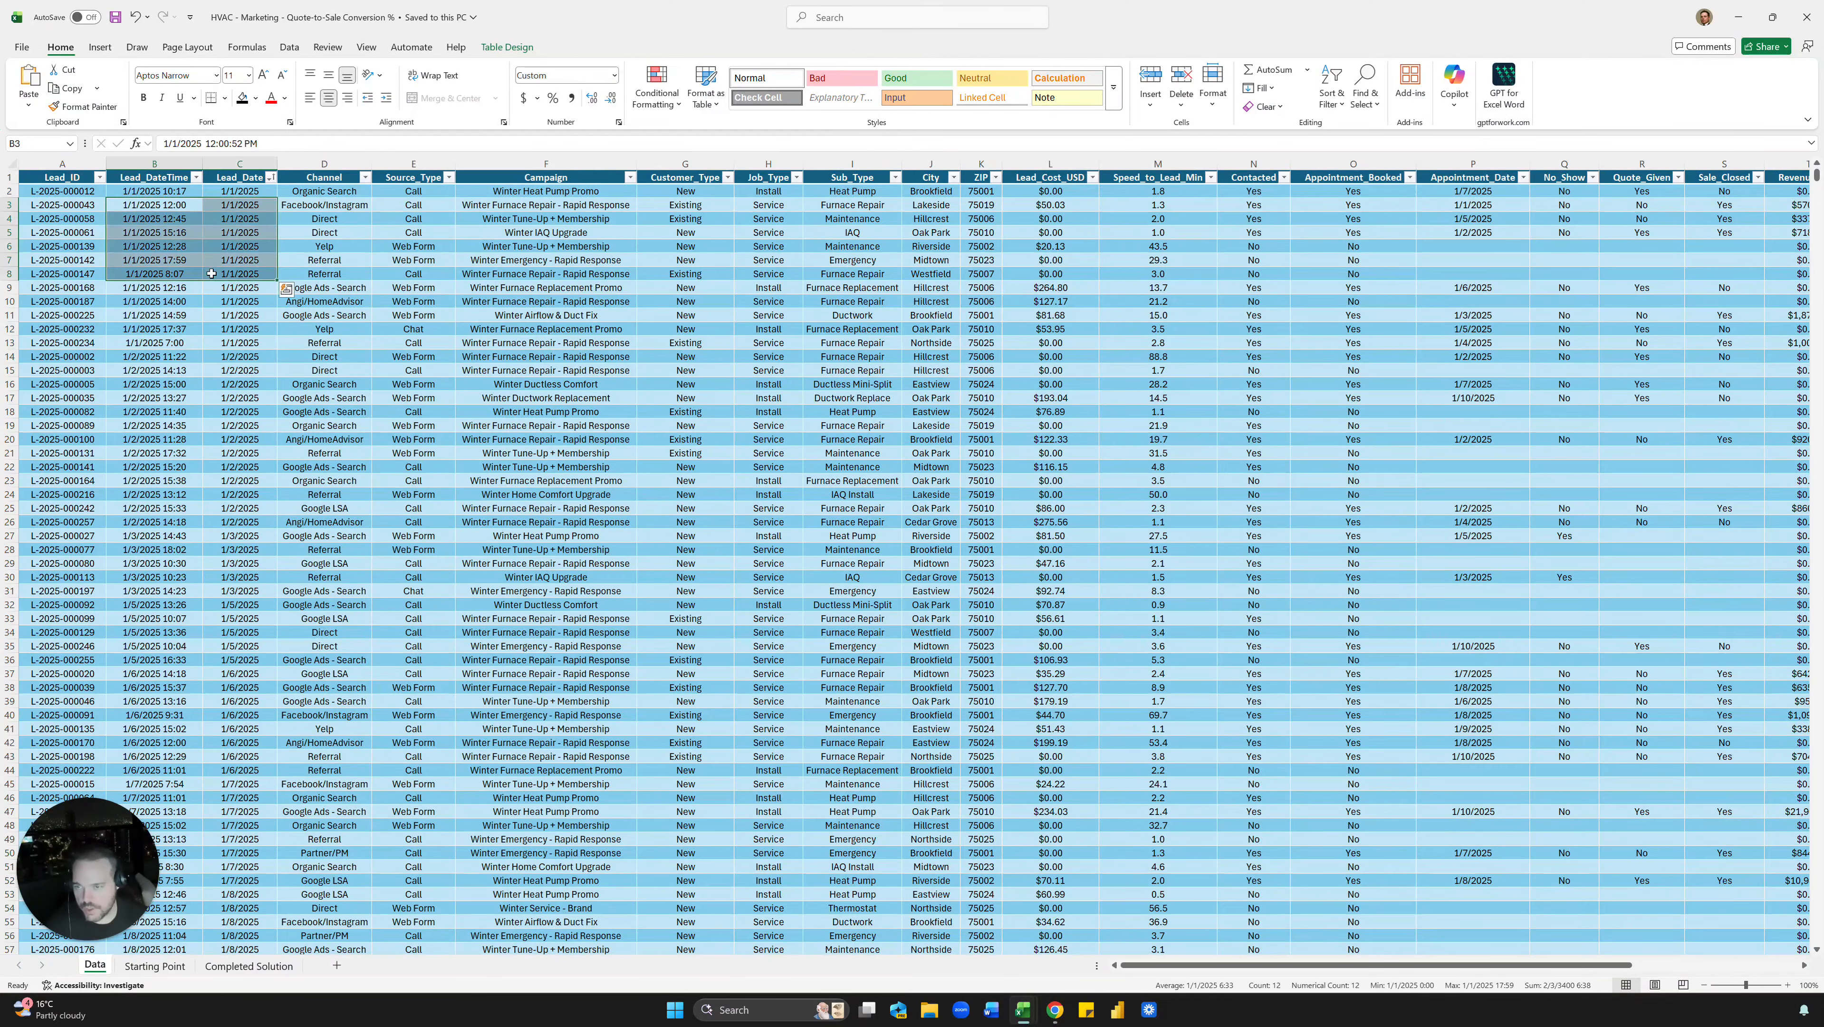
{"action": "left_click_drag", "start_coordinate": [325, 205], "coordinate": [332, 315]}
{"action": "left_click_drag", "start_coordinate": [528, 205], "coordinate": [550, 317]}
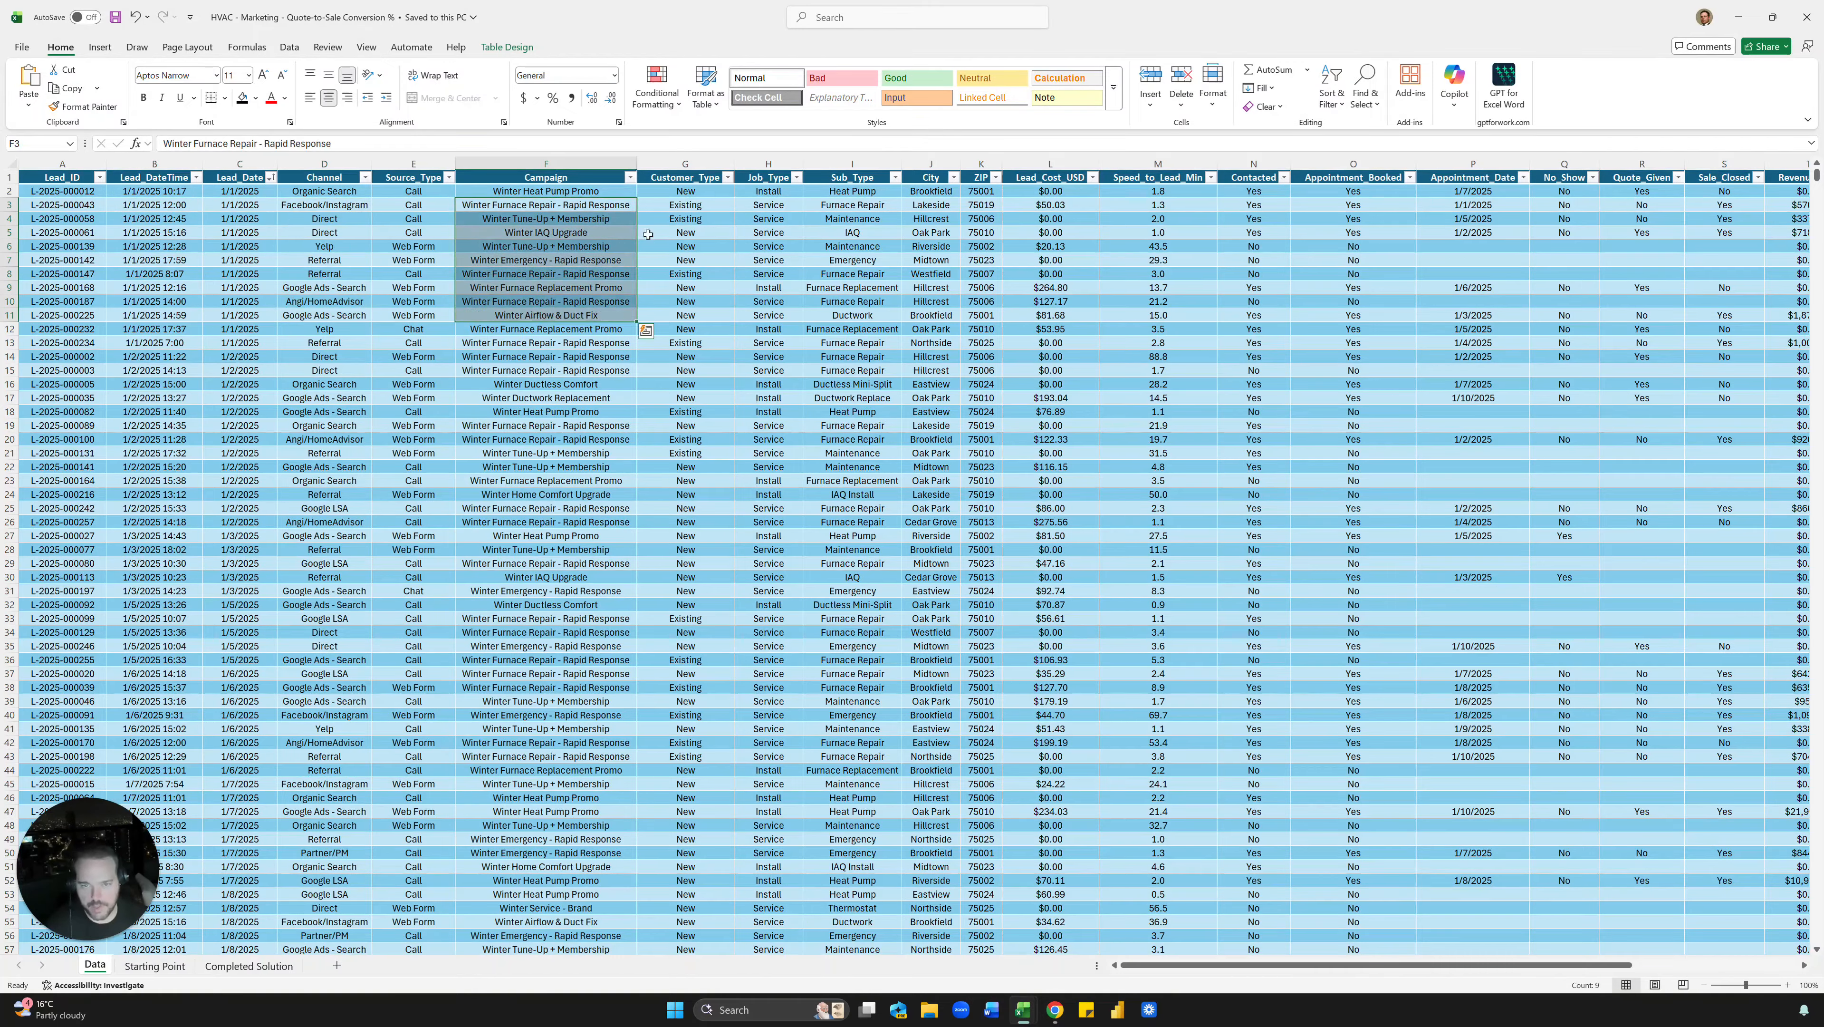
{"action": "left_click_drag", "start_coordinate": [672, 207], "coordinate": [693, 343]}
{"action": "left_click", "coordinate": [719, 287]}
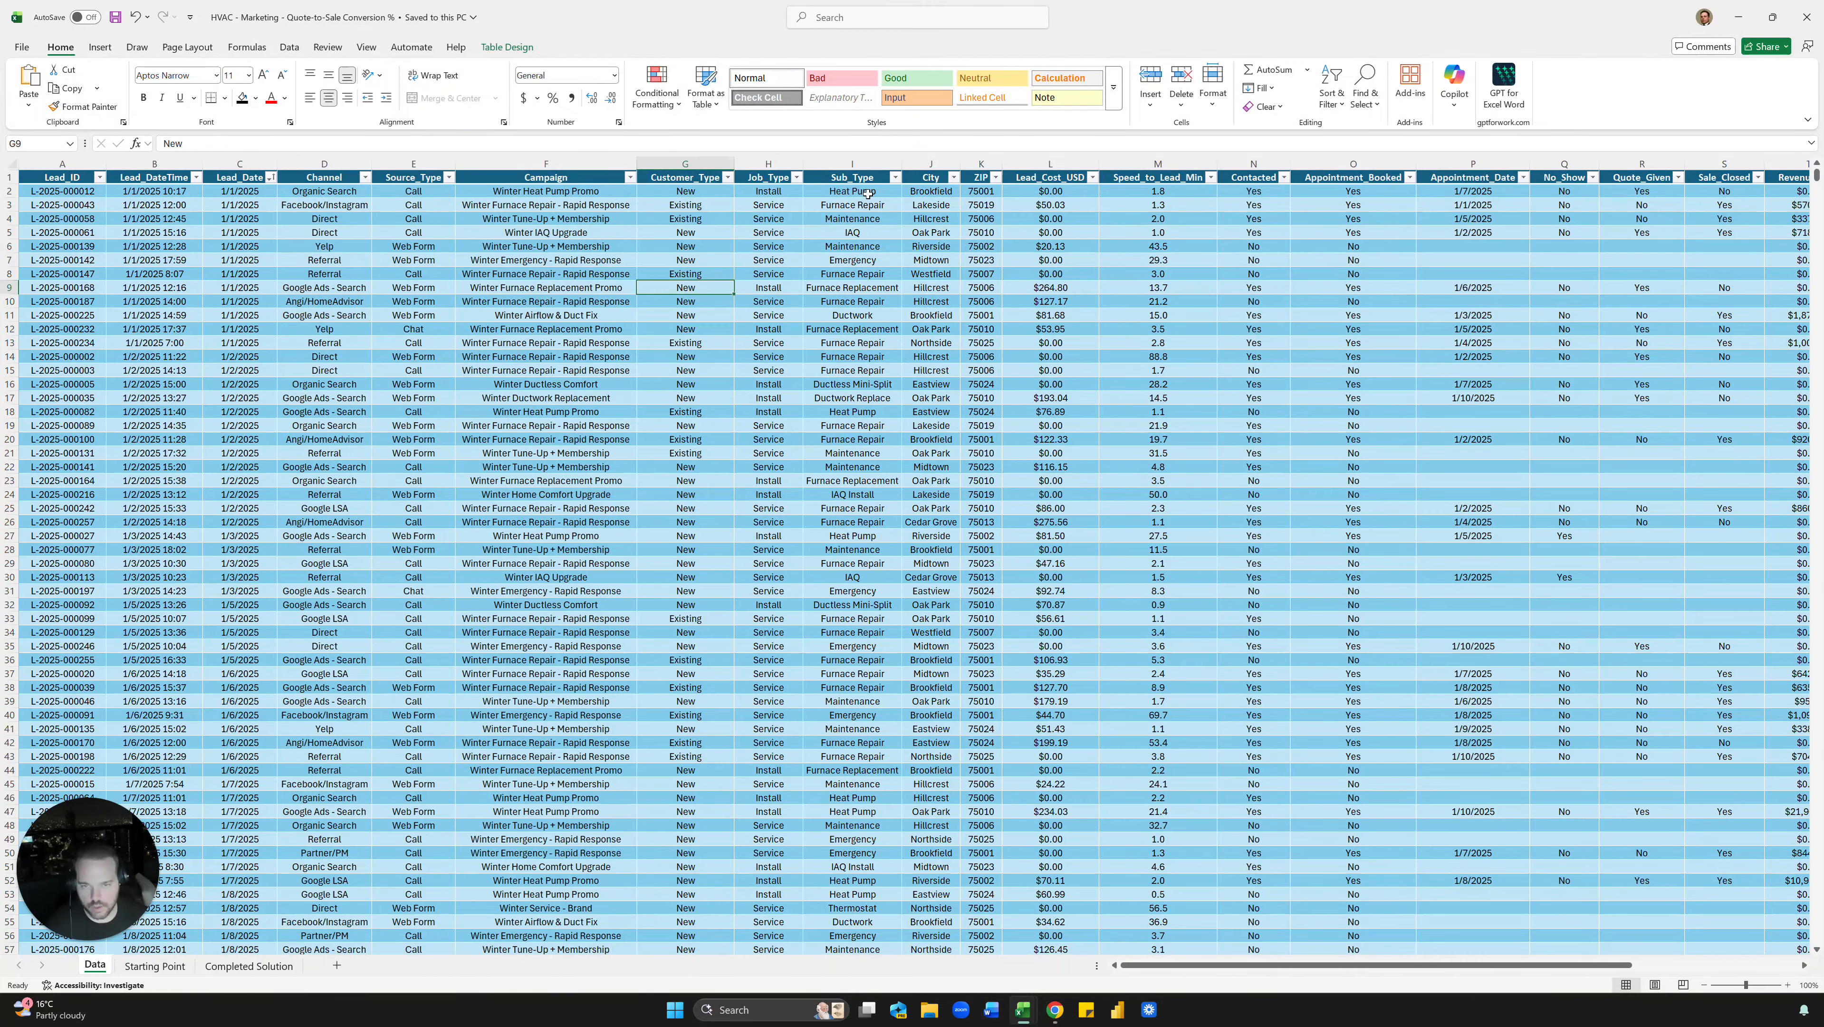
{"action": "left_click_drag", "start_coordinate": [866, 195], "coordinate": [782, 382]}
{"action": "left_click", "coordinate": [863, 358]}
{"action": "left_click_drag", "start_coordinate": [931, 209], "coordinate": [935, 385]}
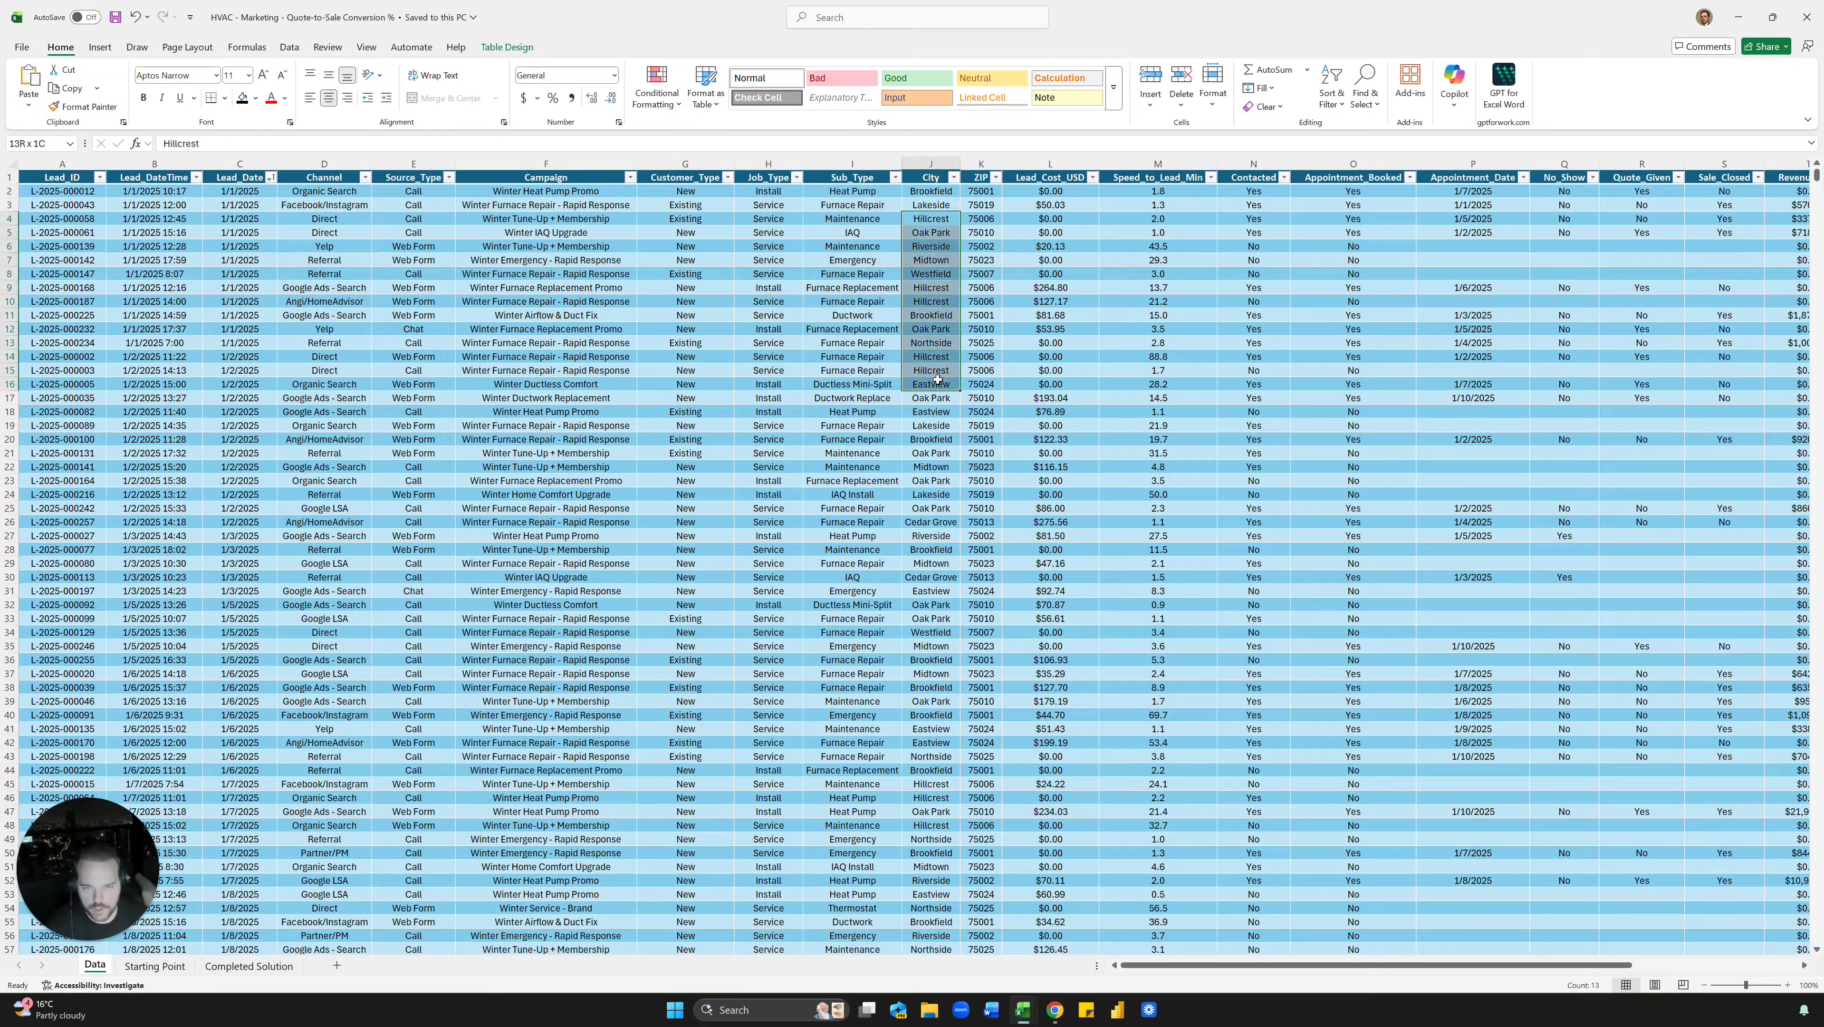
{"action": "left_click_drag", "start_coordinate": [1043, 192], "coordinate": [1035, 414]}
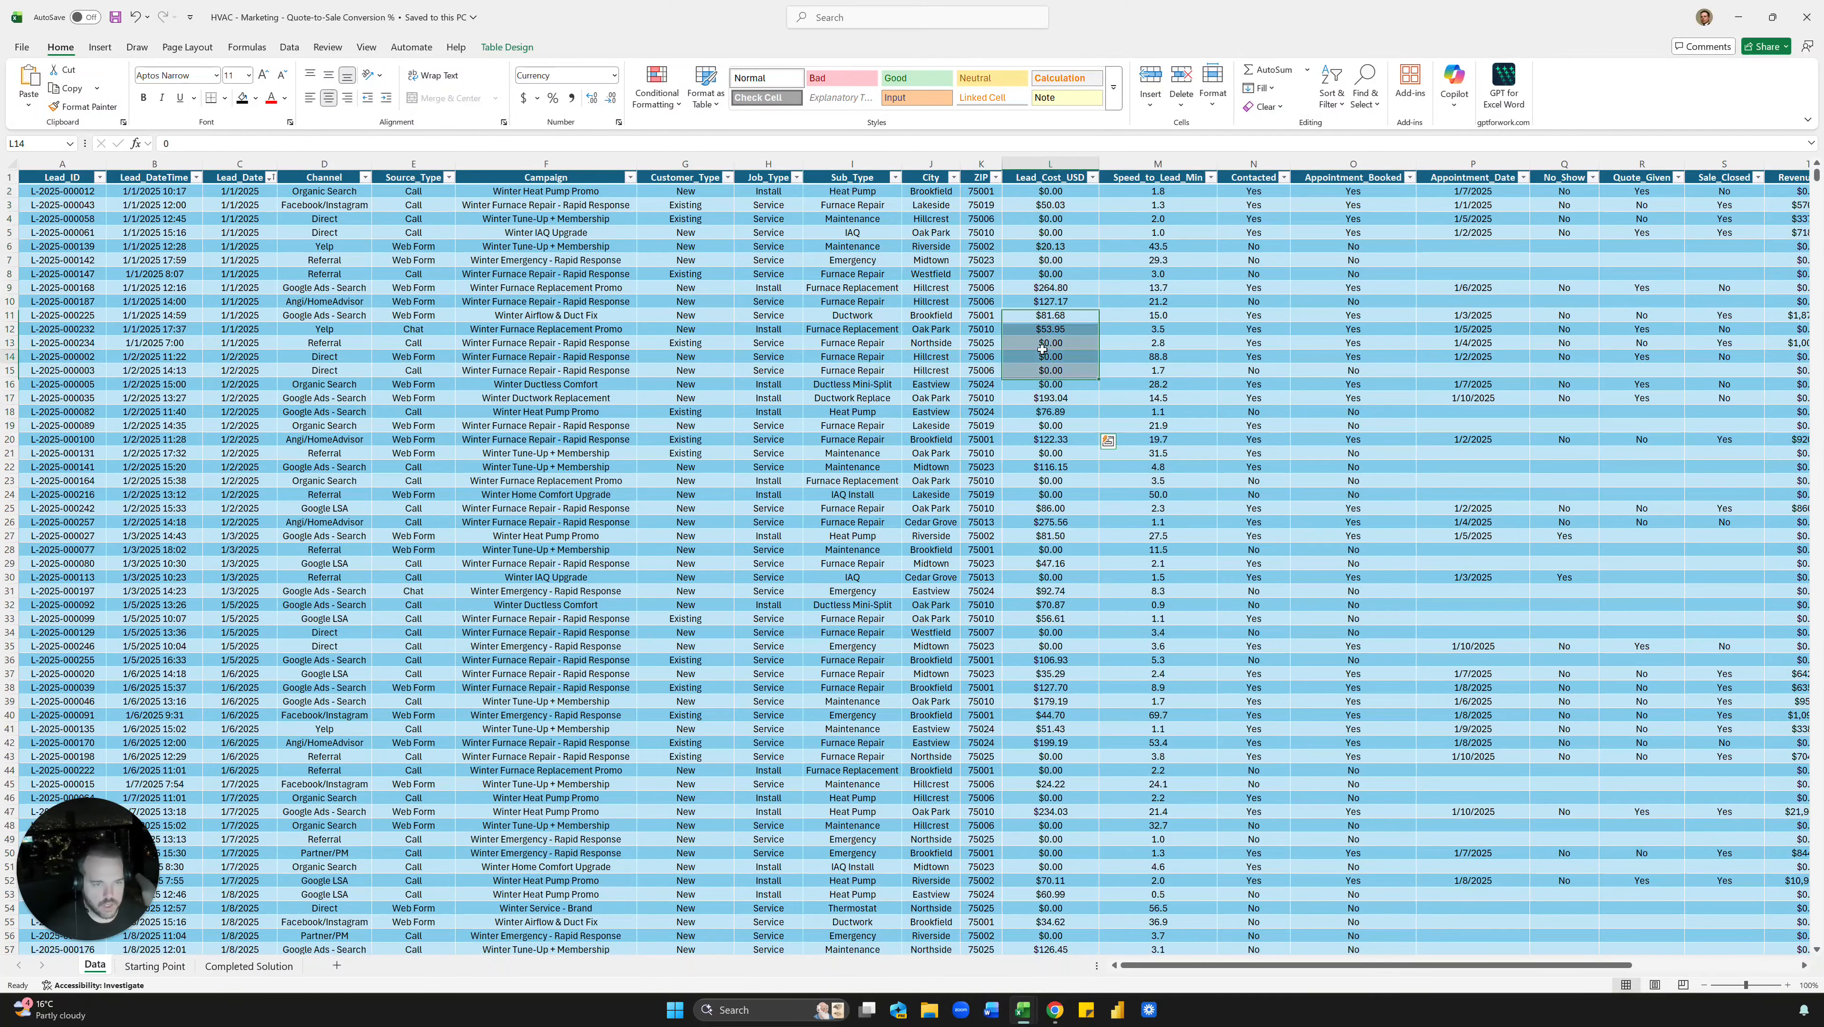
{"action": "left_click", "coordinate": [1028, 356]}
Review the Data sheet's quote, sale, revenue, gross margin, gross profit and lead status columns
{"action": "scroll", "coordinate": [1024, 357], "scroll_direction": "right", "scroll_amount": 5}
{"action": "scroll", "coordinate": [1020, 357], "scroll_direction": "right", "scroll_amount": 1}
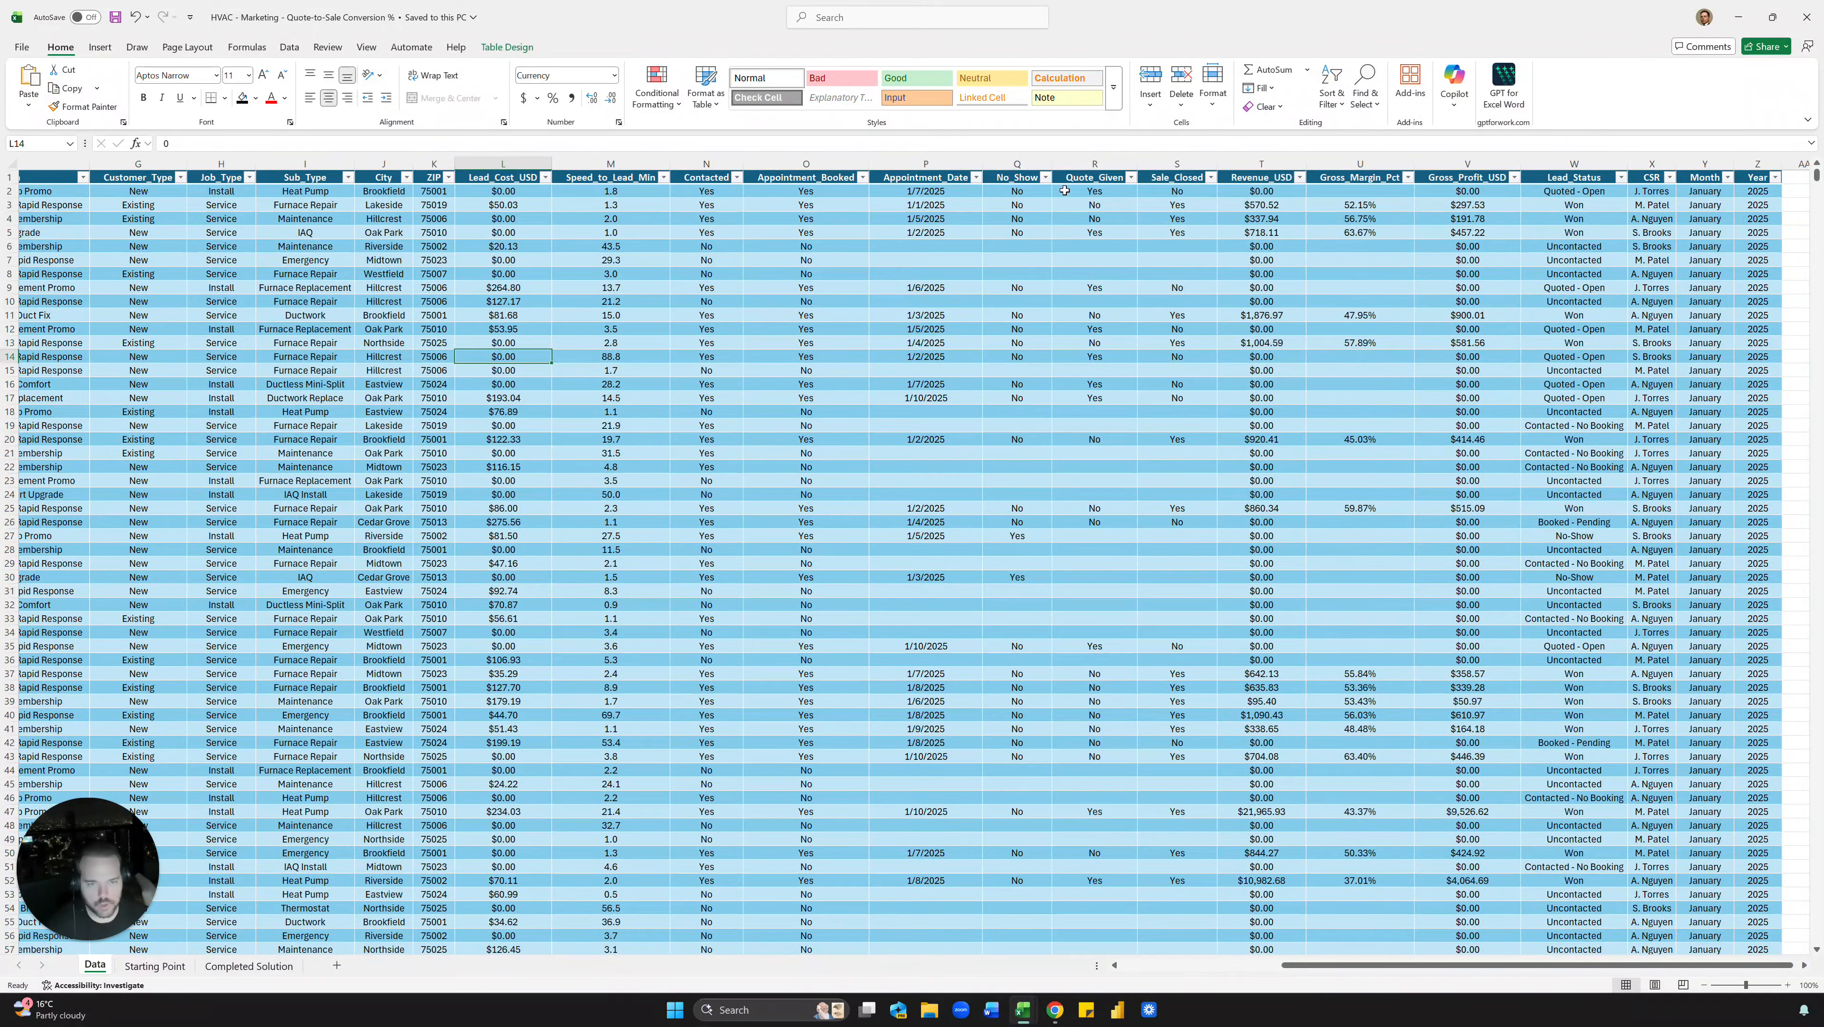
{"action": "left_click_drag", "start_coordinate": [1065, 192], "coordinate": [1099, 328]}
{"action": "left_click_drag", "start_coordinate": [1184, 206], "coordinate": [1197, 342]}
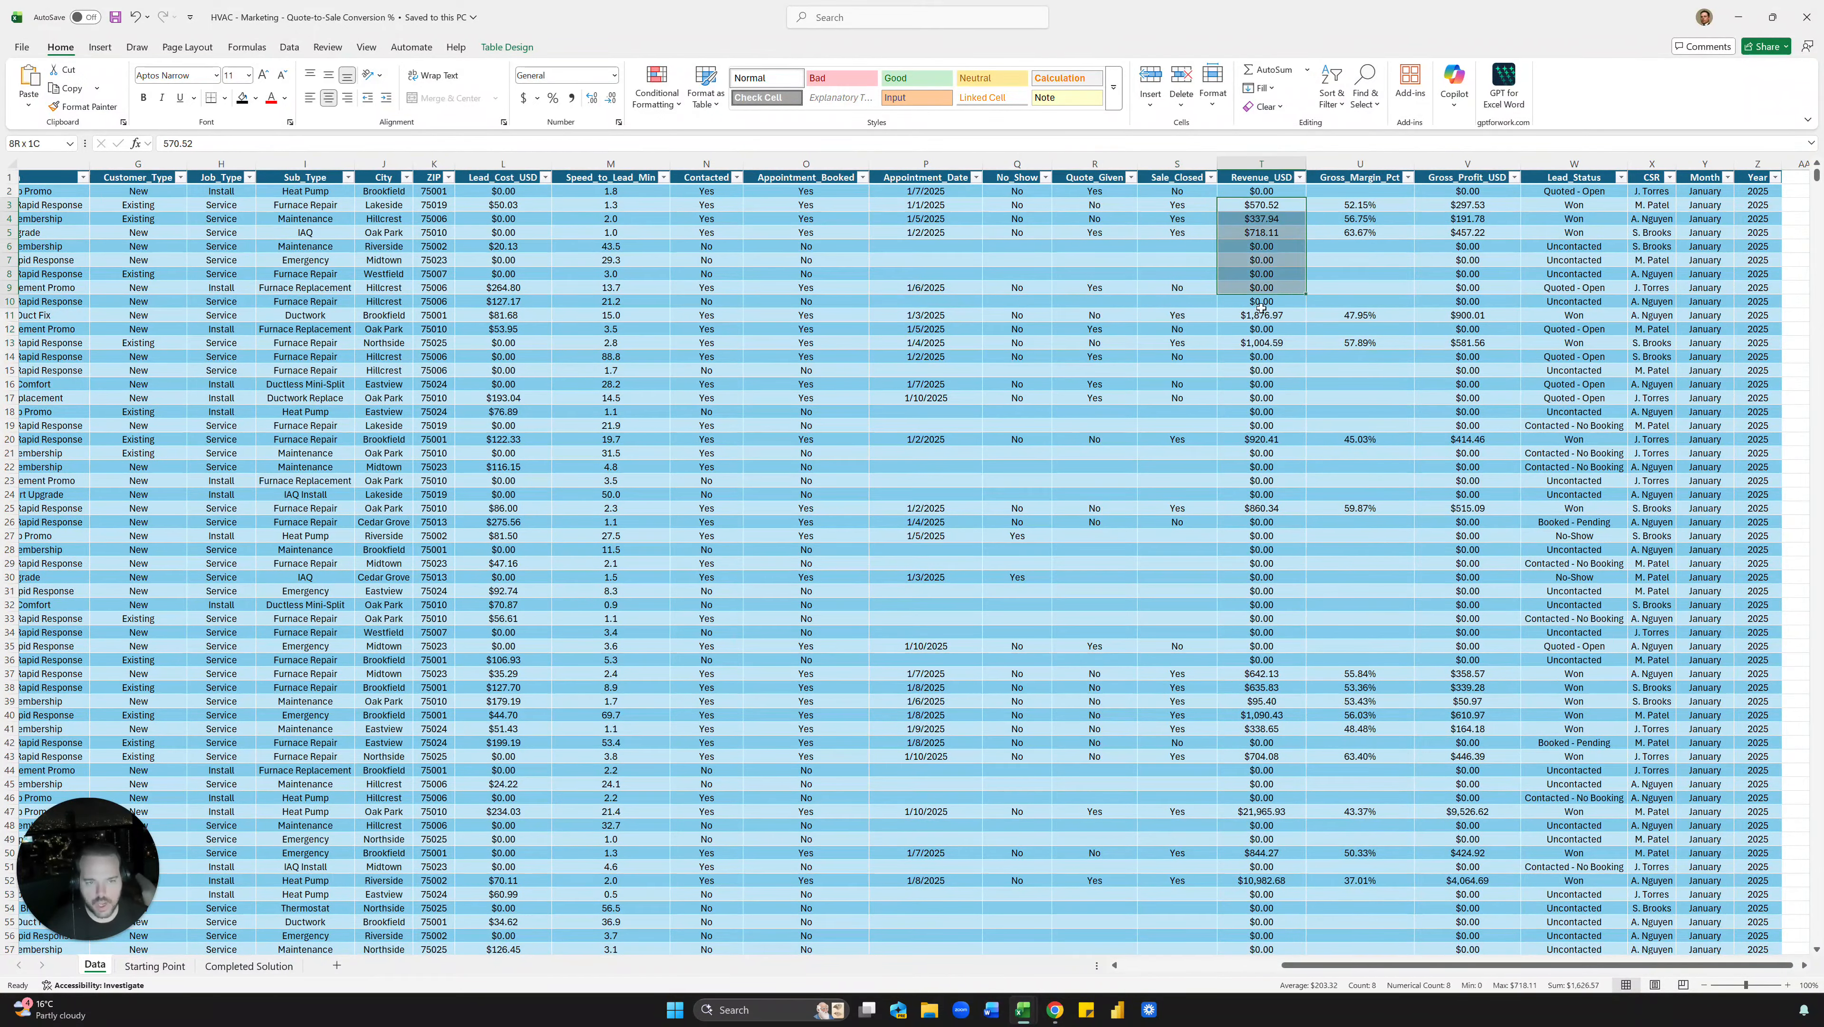
{"action": "left_click_drag", "start_coordinate": [1261, 192], "coordinate": [1262, 356]}
{"action": "left_click_drag", "start_coordinate": [1467, 192], "coordinate": [1459, 356]}
{"action": "left_click", "coordinate": [1399, 259]}
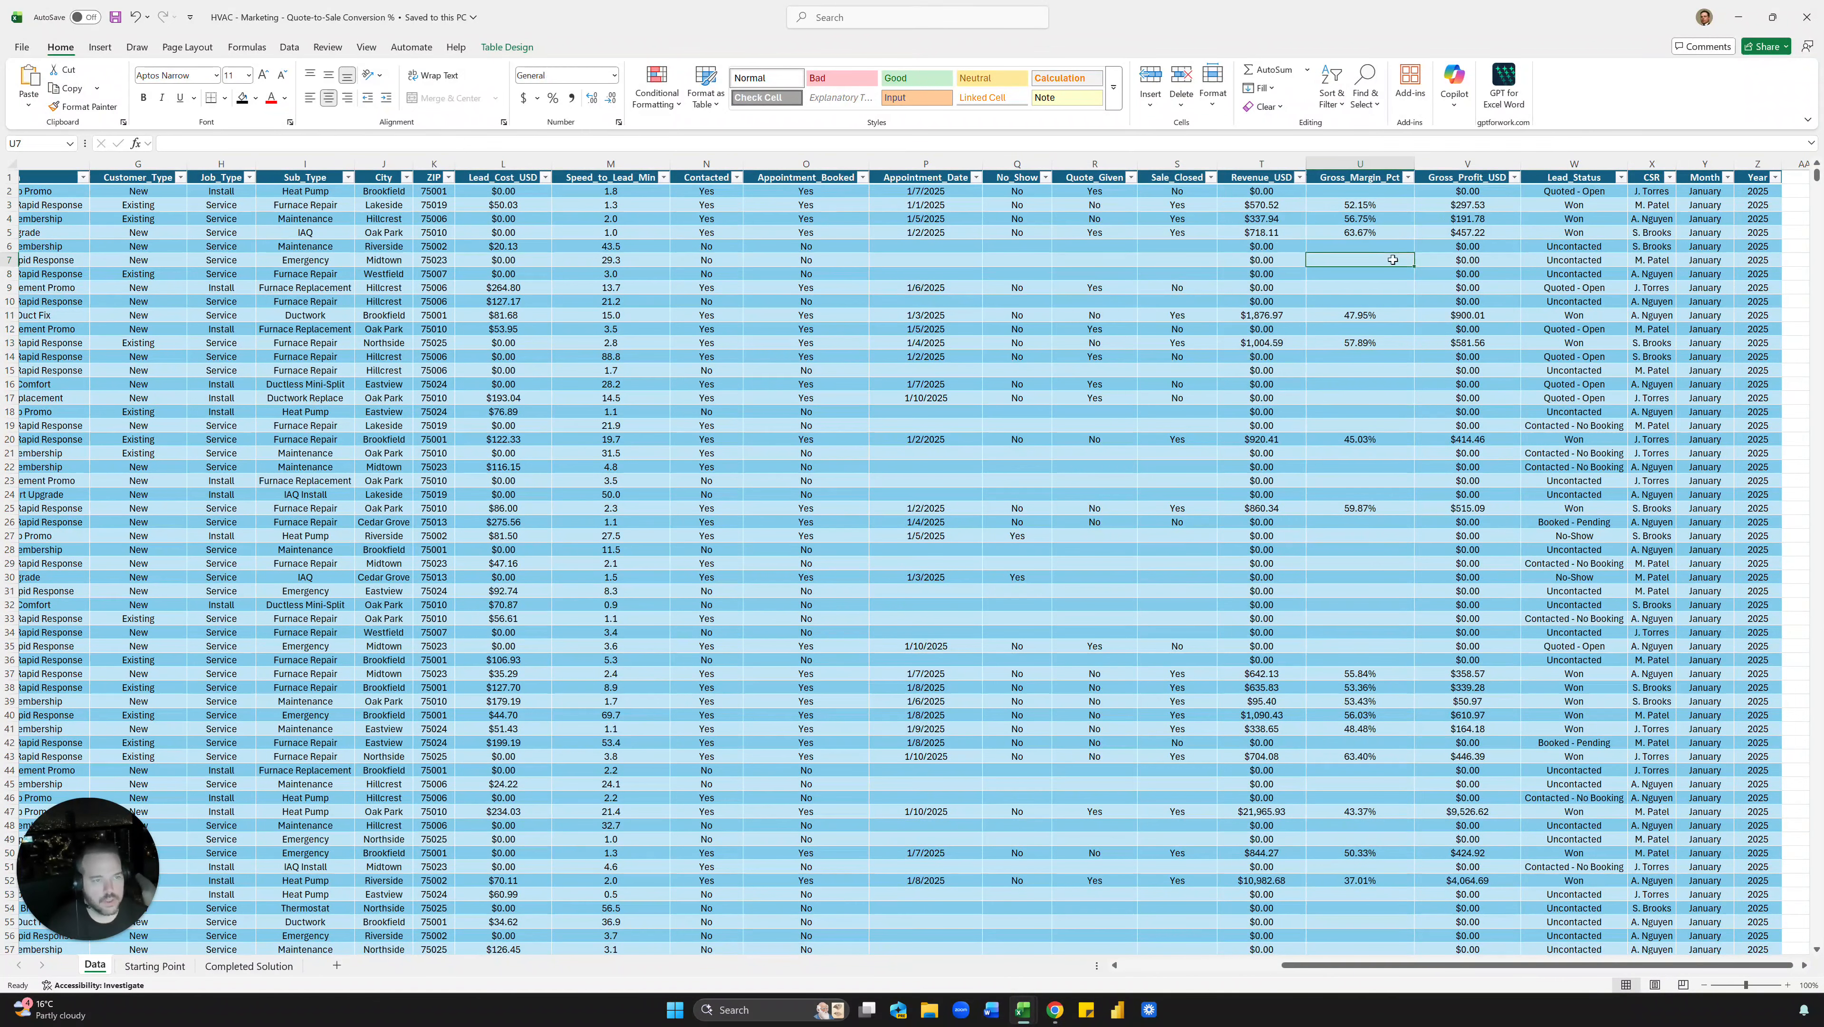
{"action": "left_click", "coordinate": [1574, 288]}
{"action": "scroll", "coordinate": [531, 296], "scroll_direction": "left", "scroll_amount": 3}
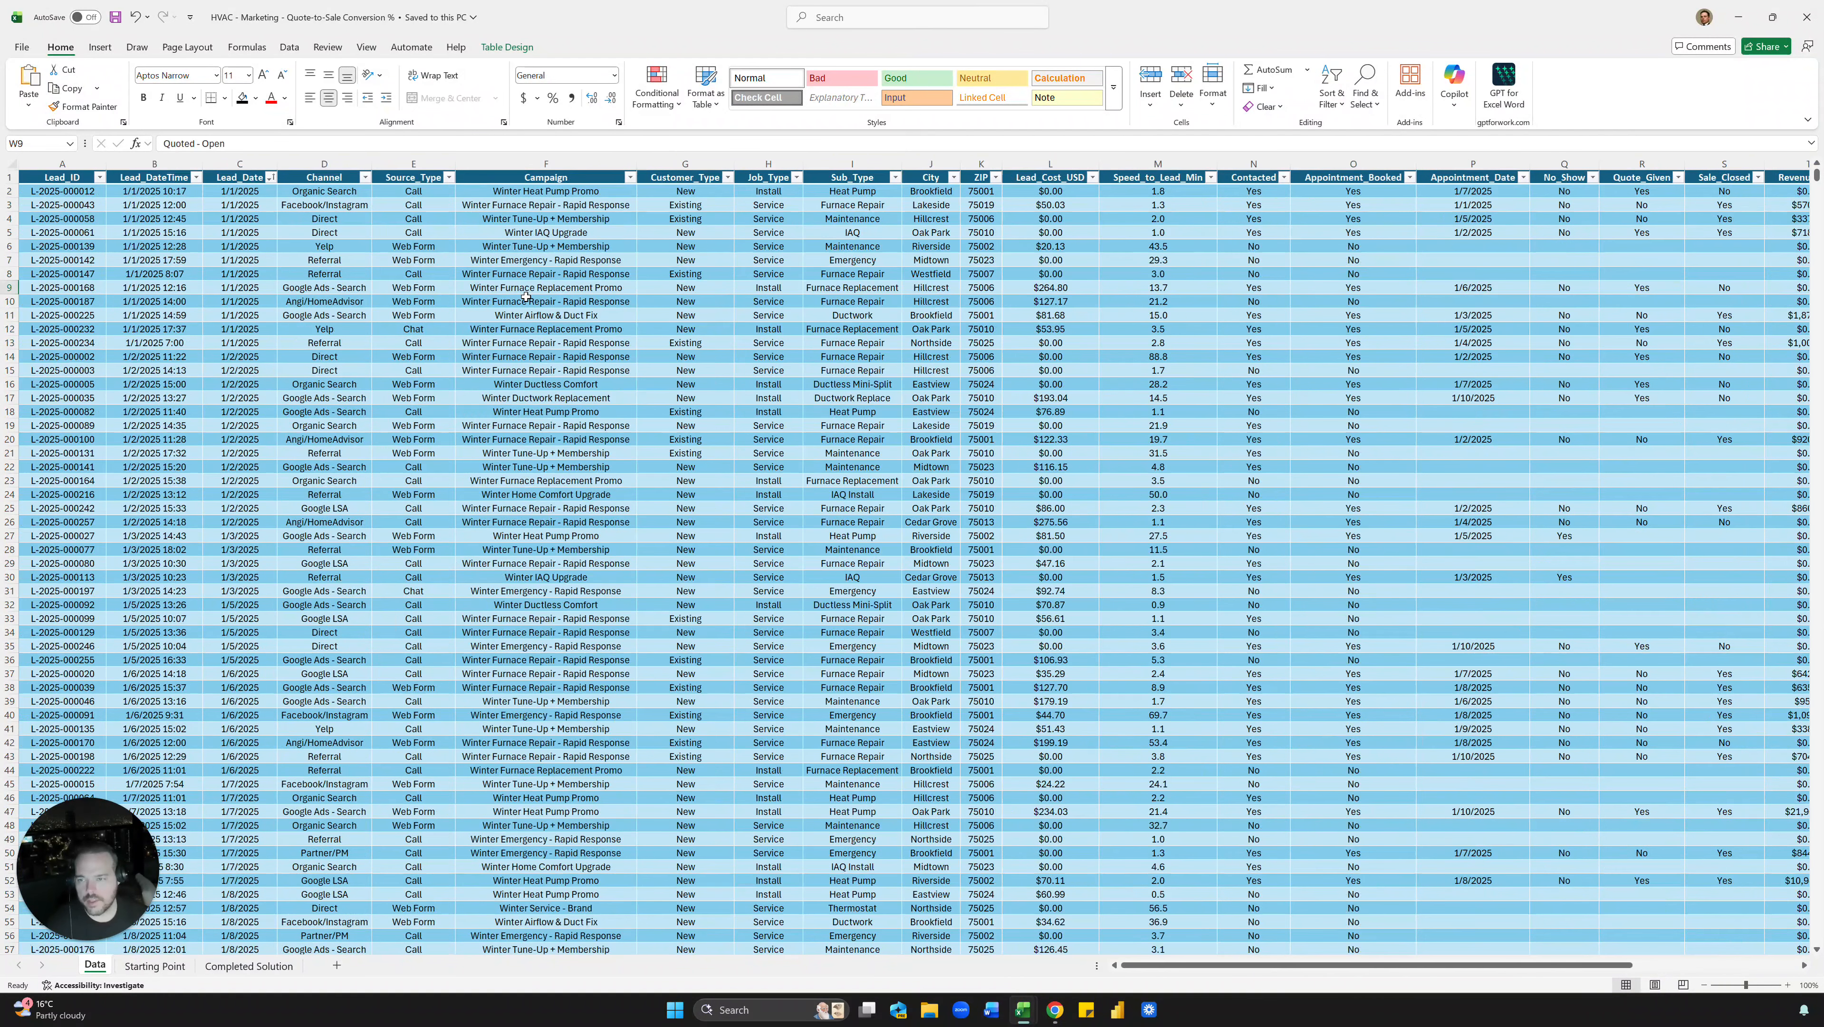
Compare the Lead_DateTime and Lead_Date columns and inspect the values stored in their first rows
{"action": "left_click", "coordinate": [240, 163]}
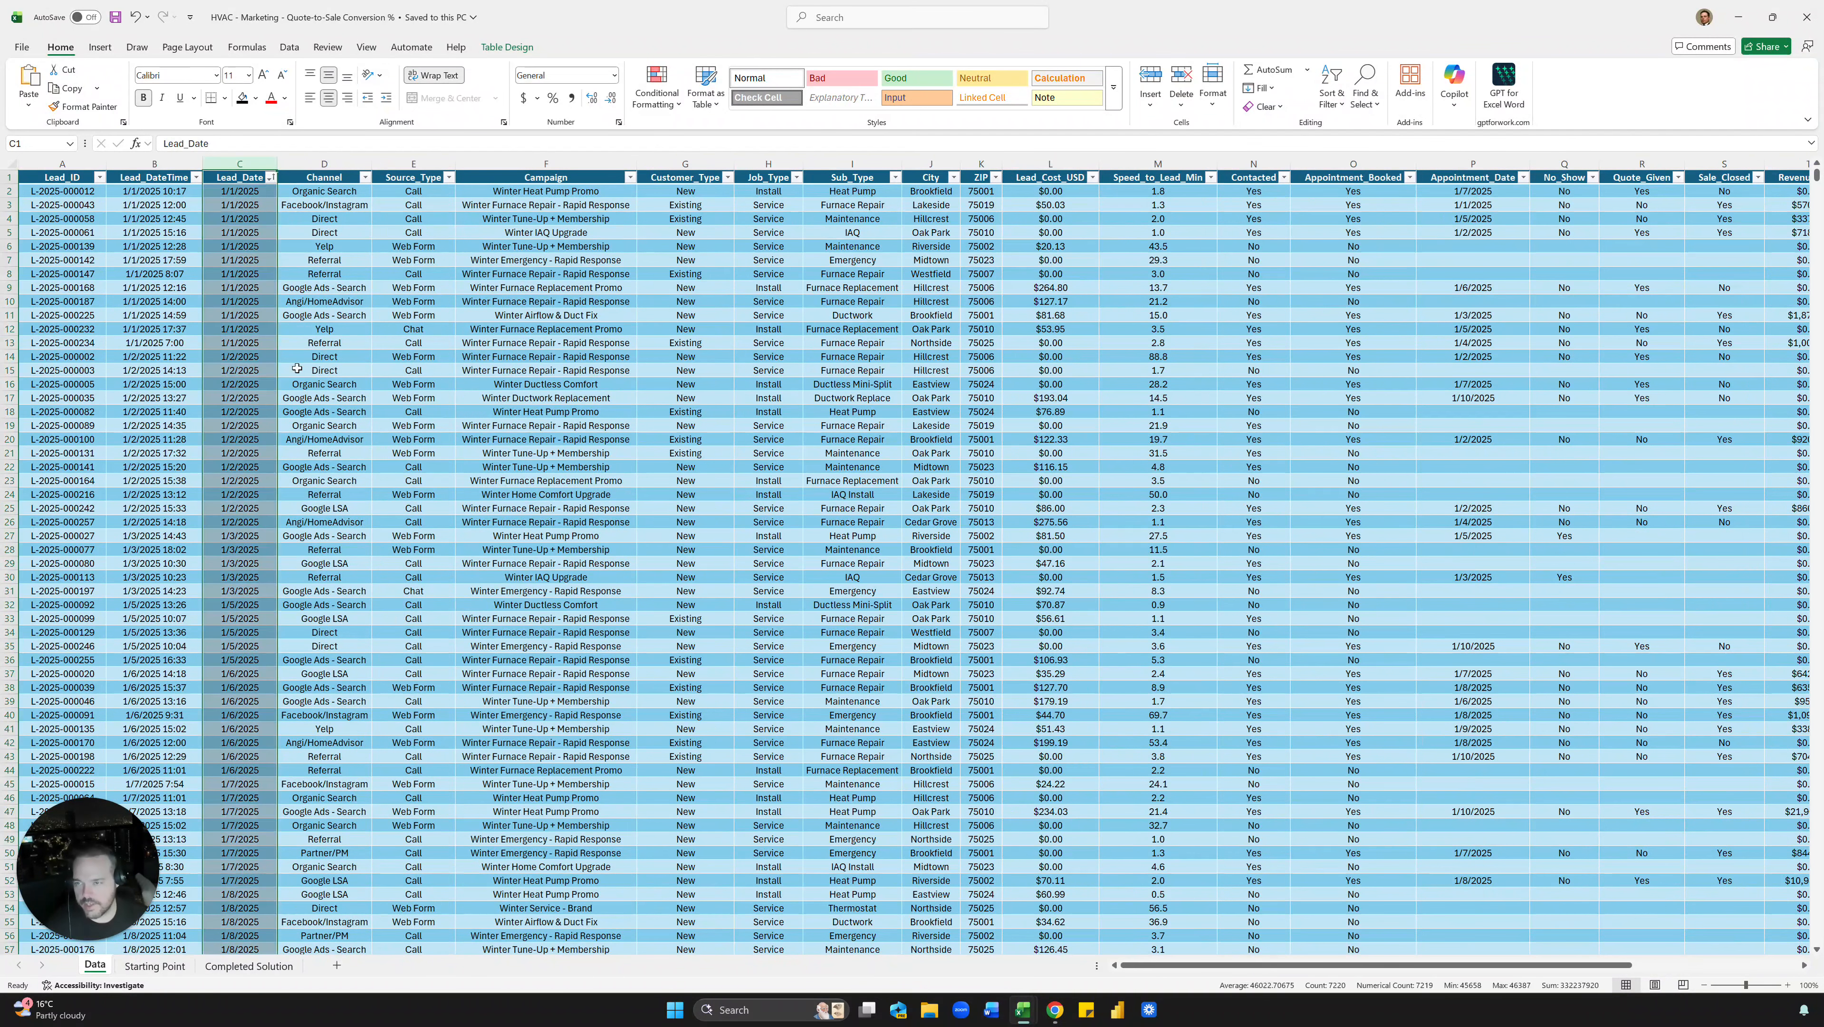
{"action": "left_click", "coordinate": [188, 164]}
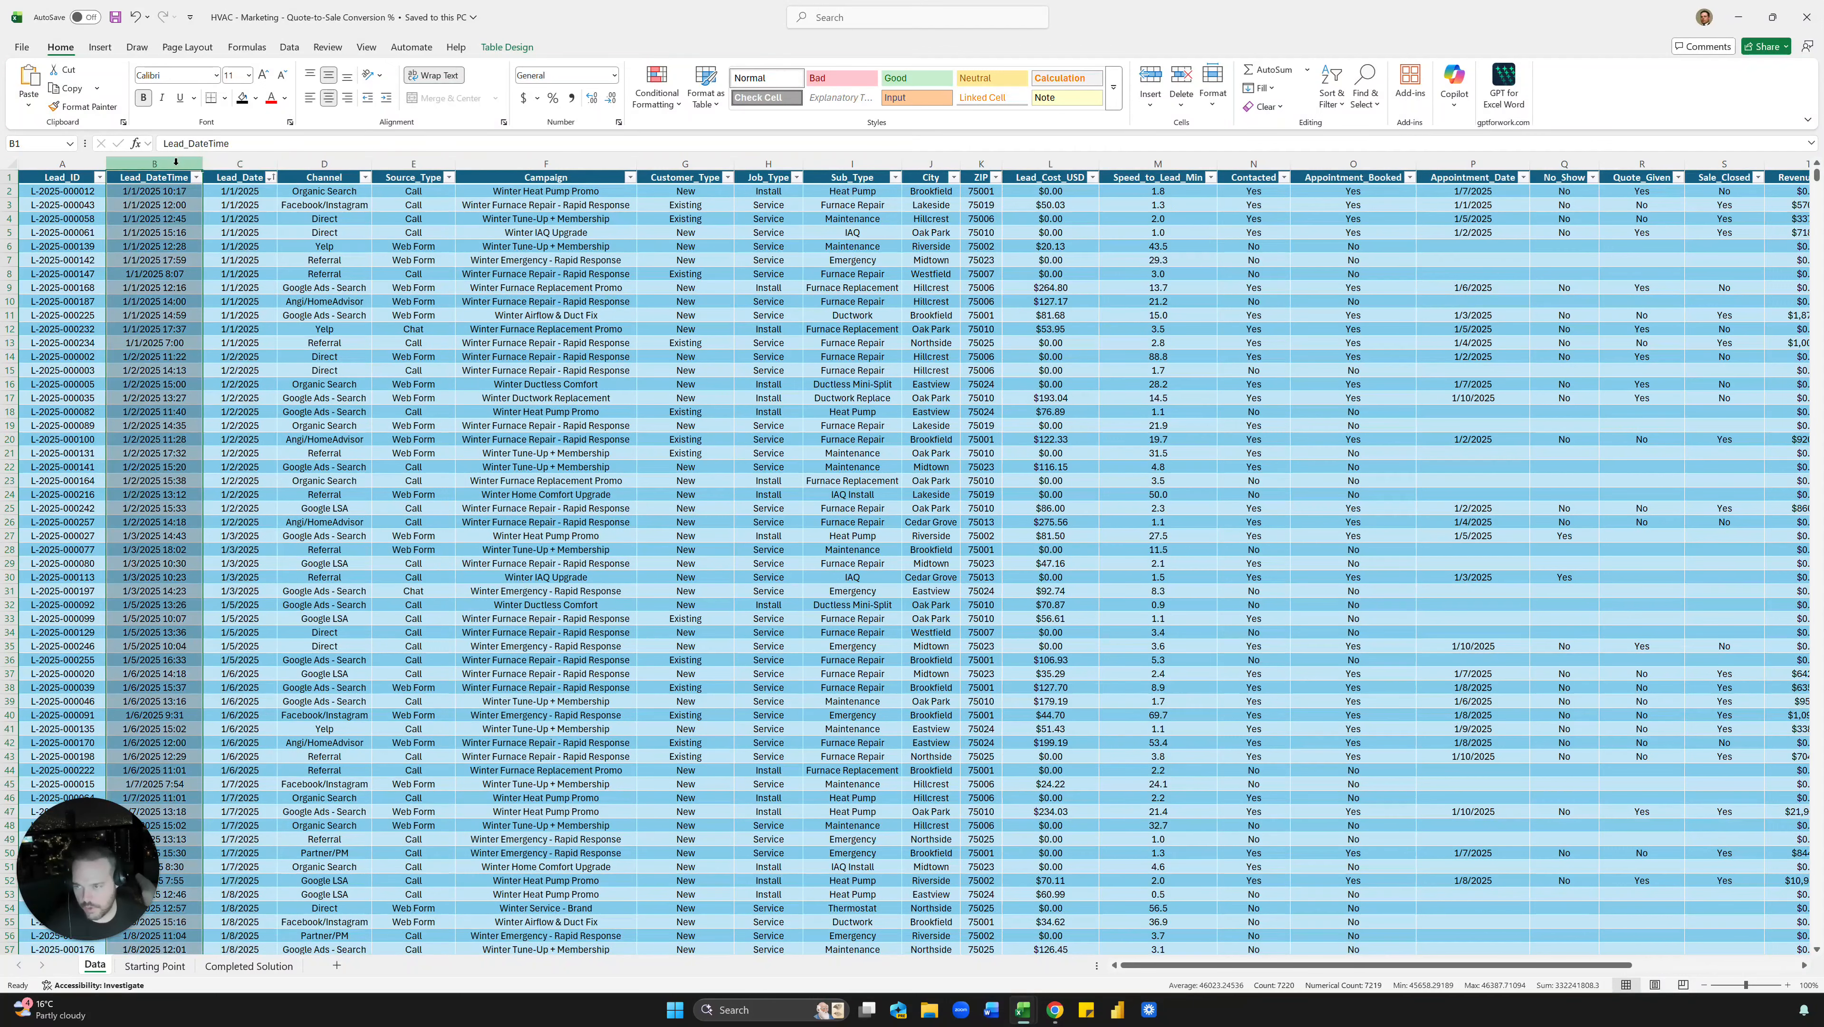
{"action": "left_click", "coordinate": [170, 222]}
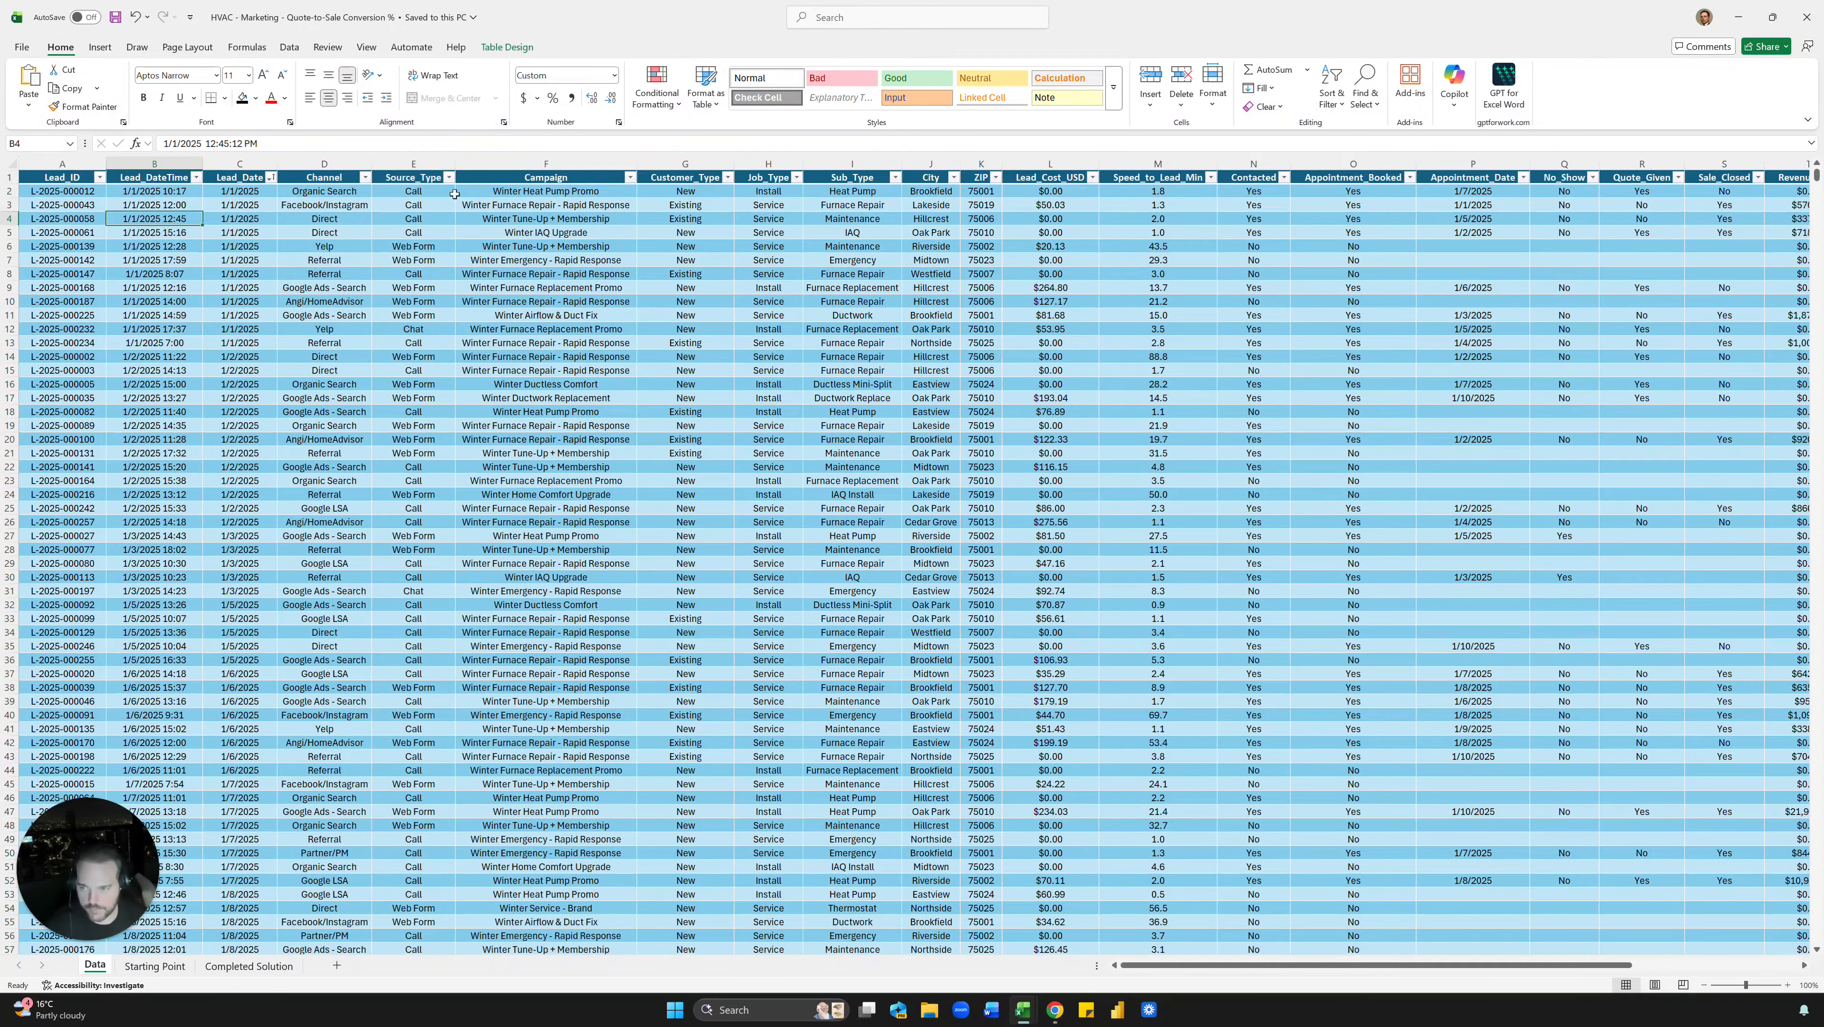
{"action": "left_click", "coordinate": [648, 274]}
{"action": "mouse_move", "coordinate": [169, 156]}
{"action": "left_mouse_down"}
{"action": "mouse_move", "coordinate": [217, 167]}
{"action": "mouse_move", "coordinate": [197, 153]}
{"action": "left_mouse_up"}
{"action": "left_click_drag", "start_coordinate": [230, 218], "coordinate": [231, 297]}
{"action": "left_click_drag", "start_coordinate": [155, 177], "coordinate": [156, 245]}
{"action": "left_click", "coordinate": [155, 215]}
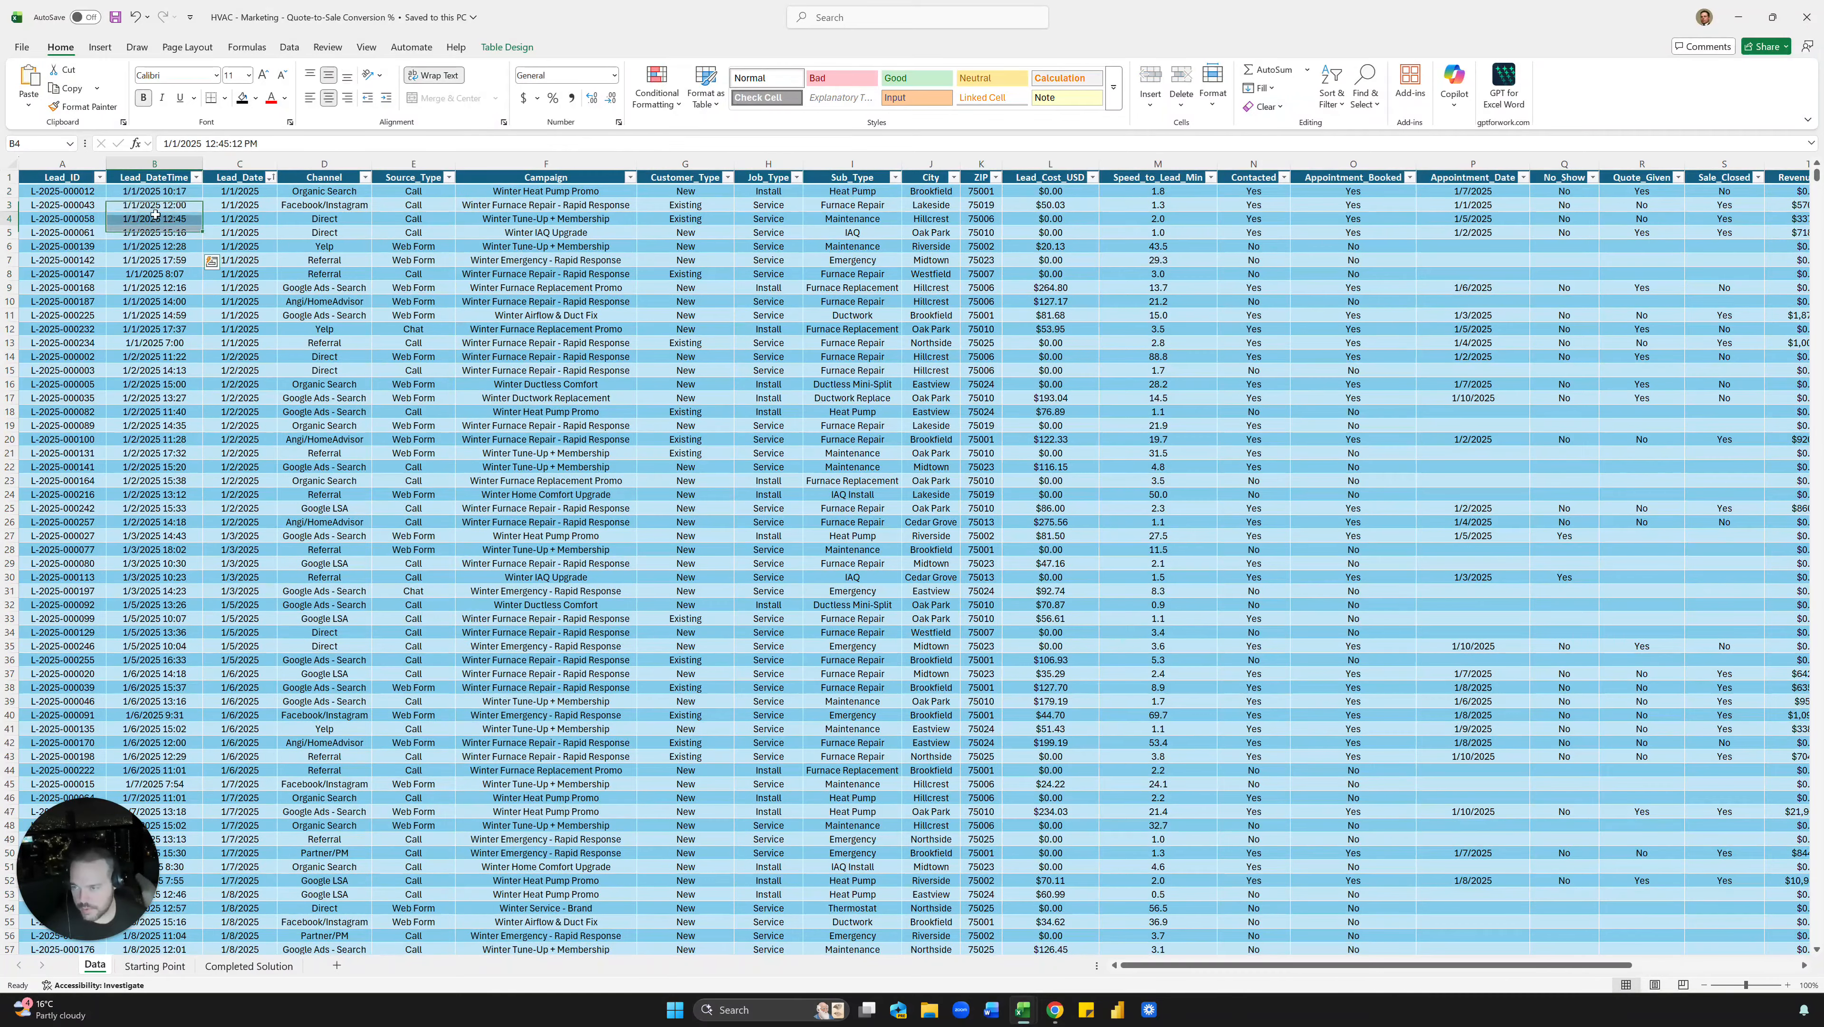
{"action": "left_click", "coordinate": [162, 205]}
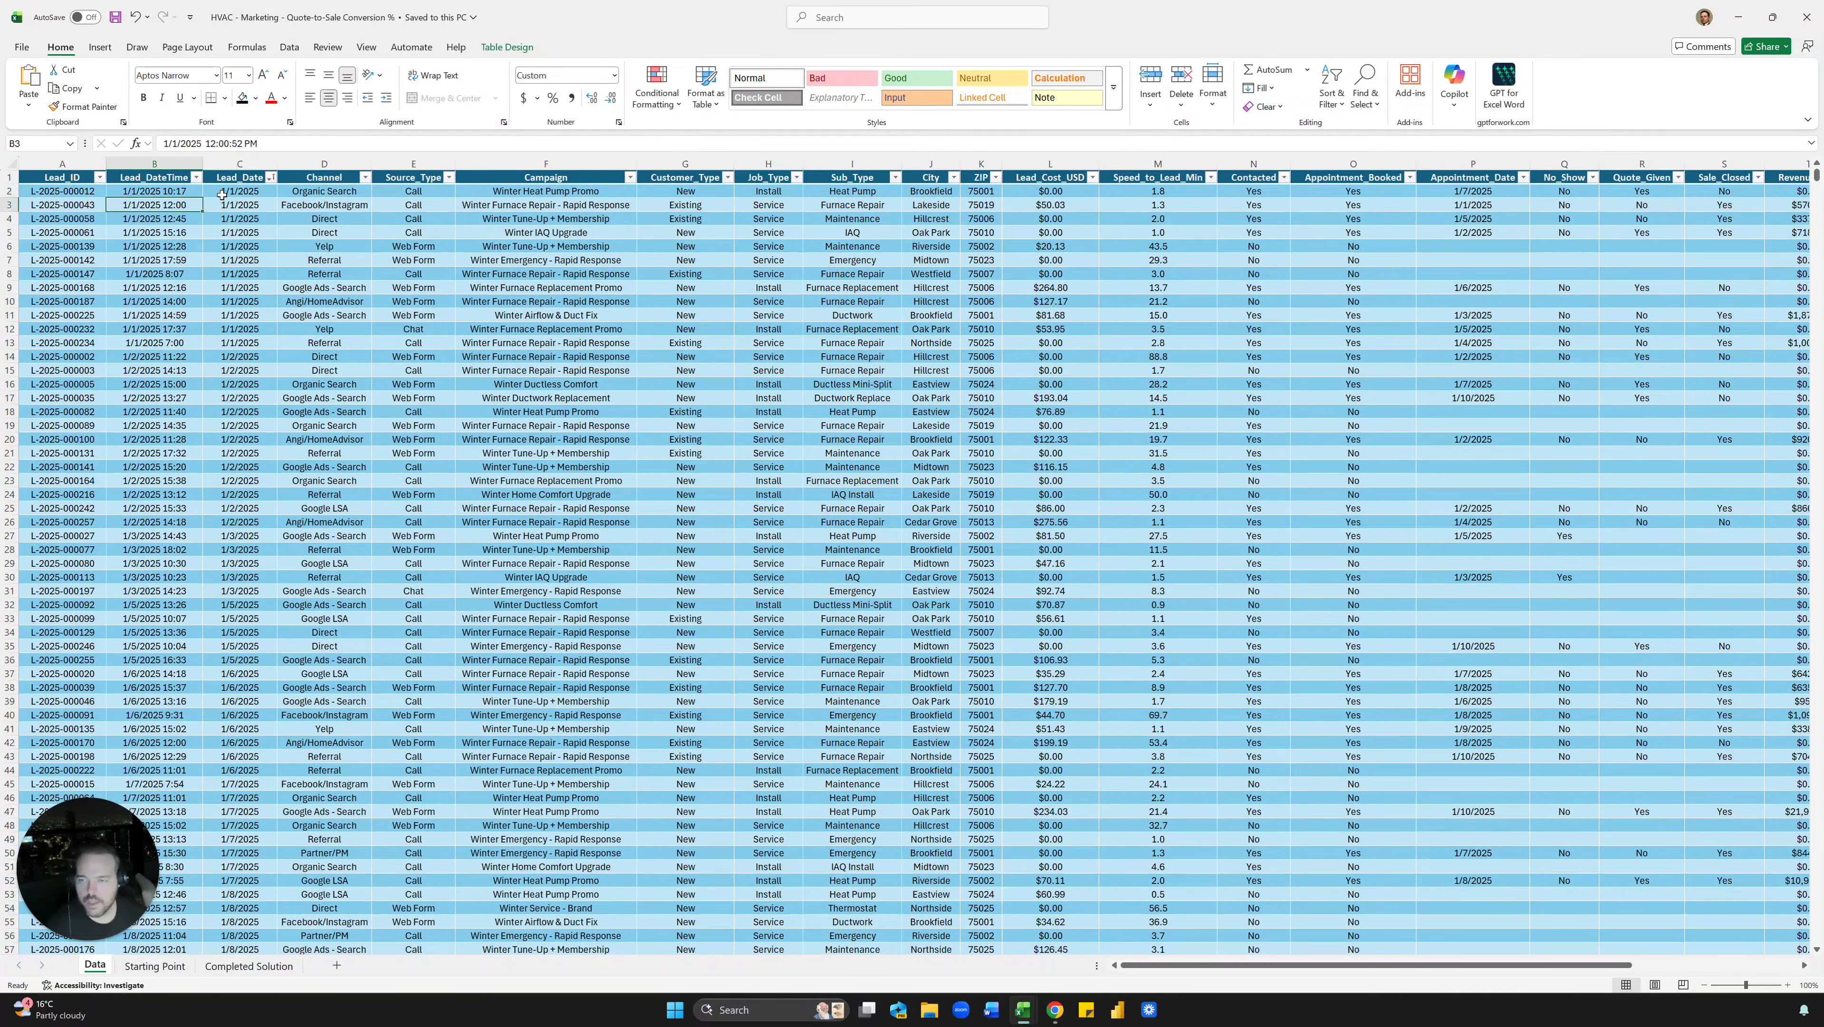
{"action": "left_click", "coordinate": [222, 194]}
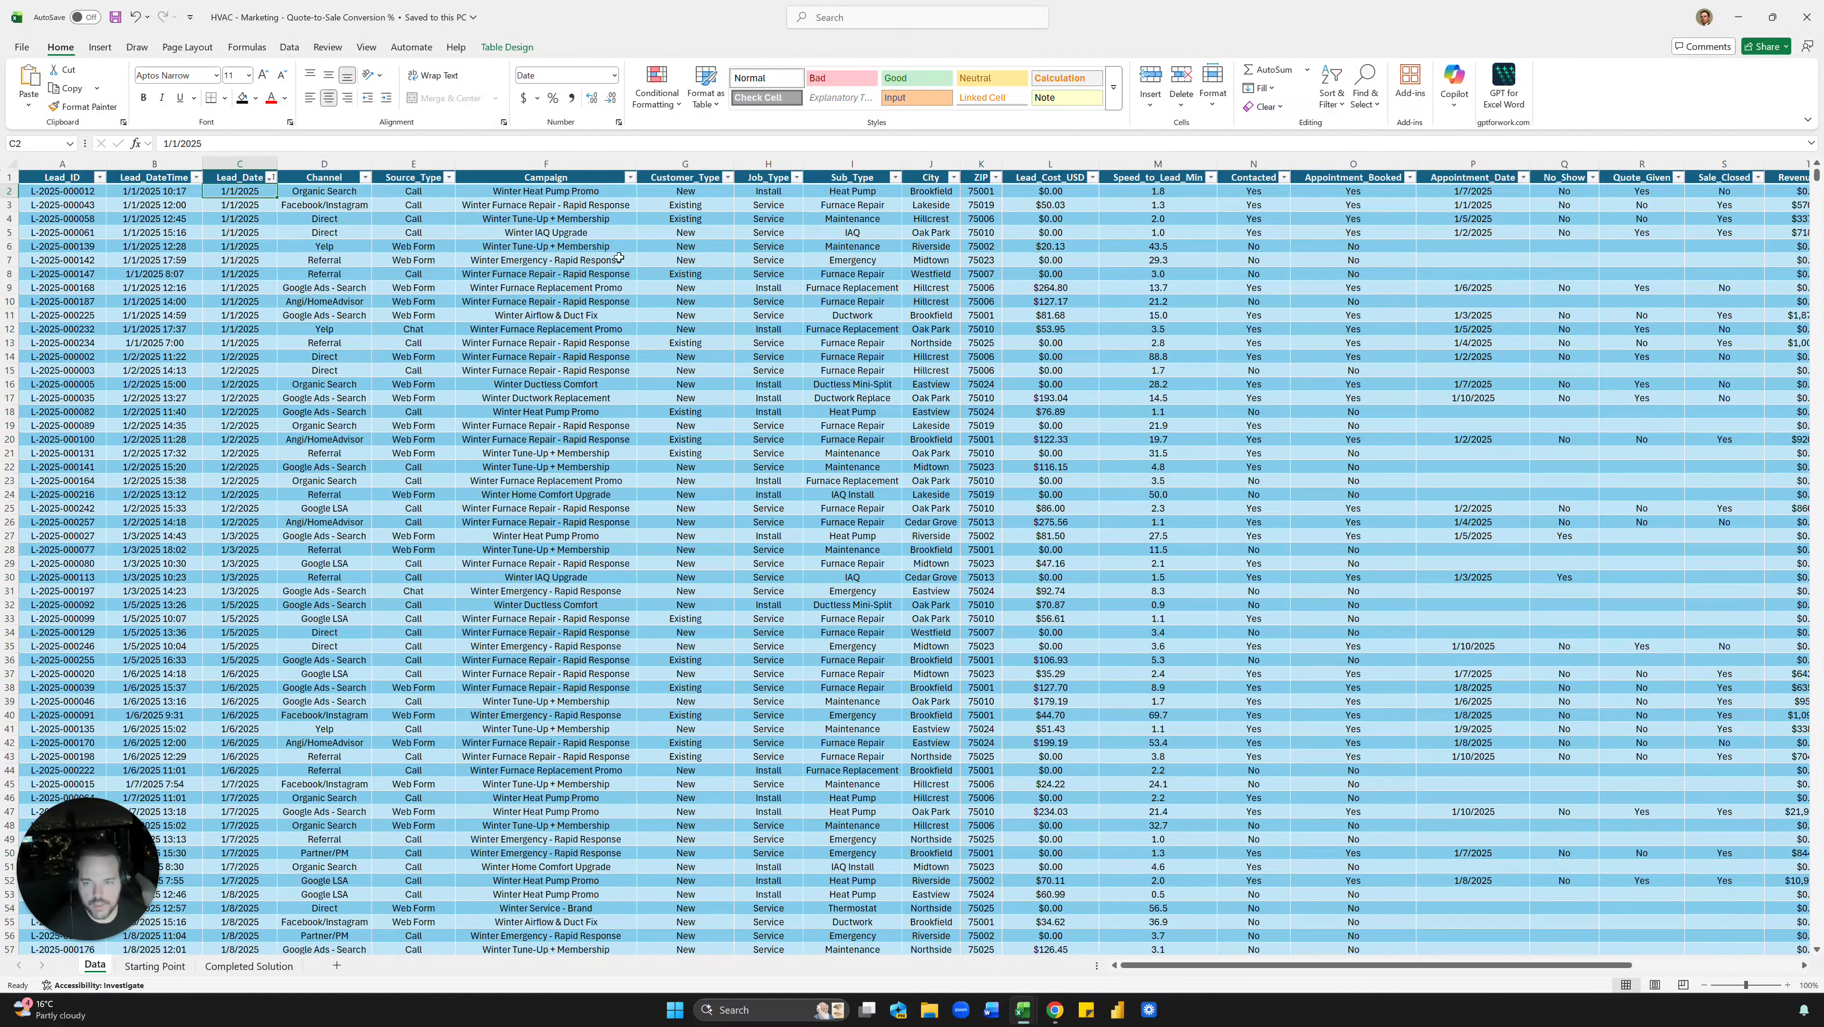
Examine the Quote_Given and Sale_Closed columns in the lead table
{"action": "scroll", "coordinate": [488, 271], "scroll_direction": "right", "scroll_amount": 6}
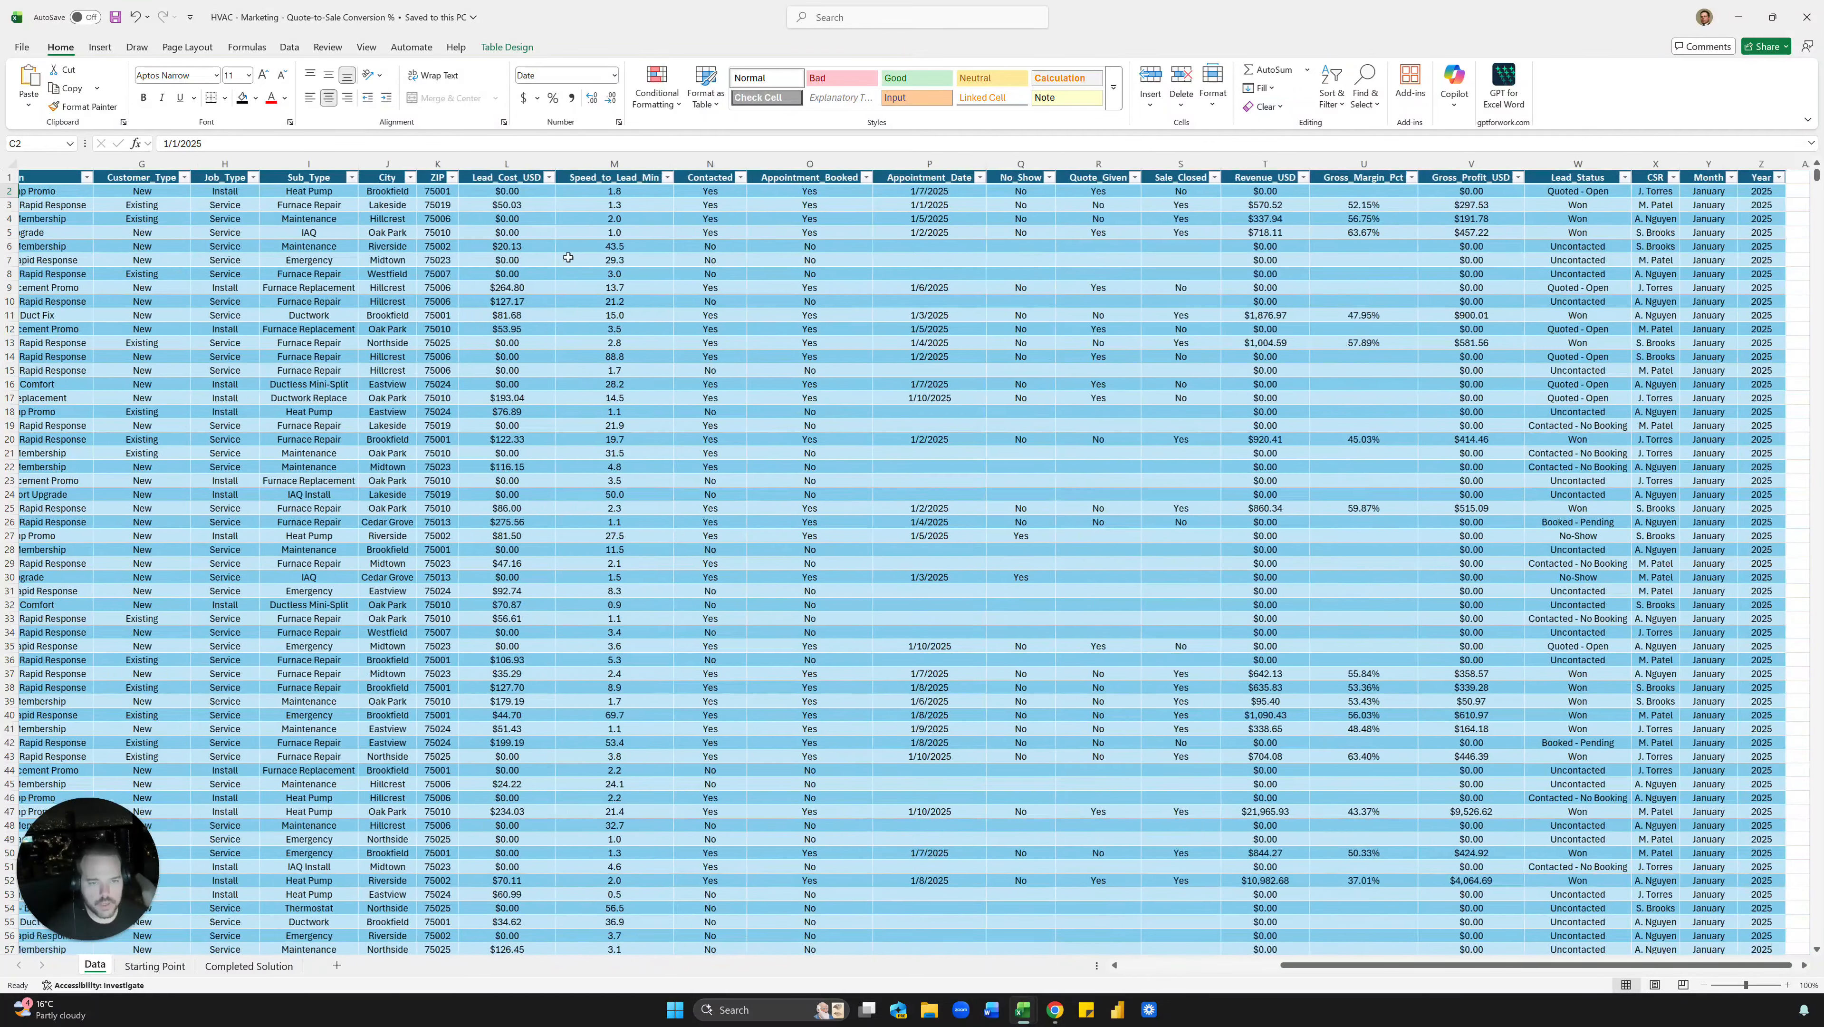
{"action": "left_click", "coordinate": [1093, 164]}
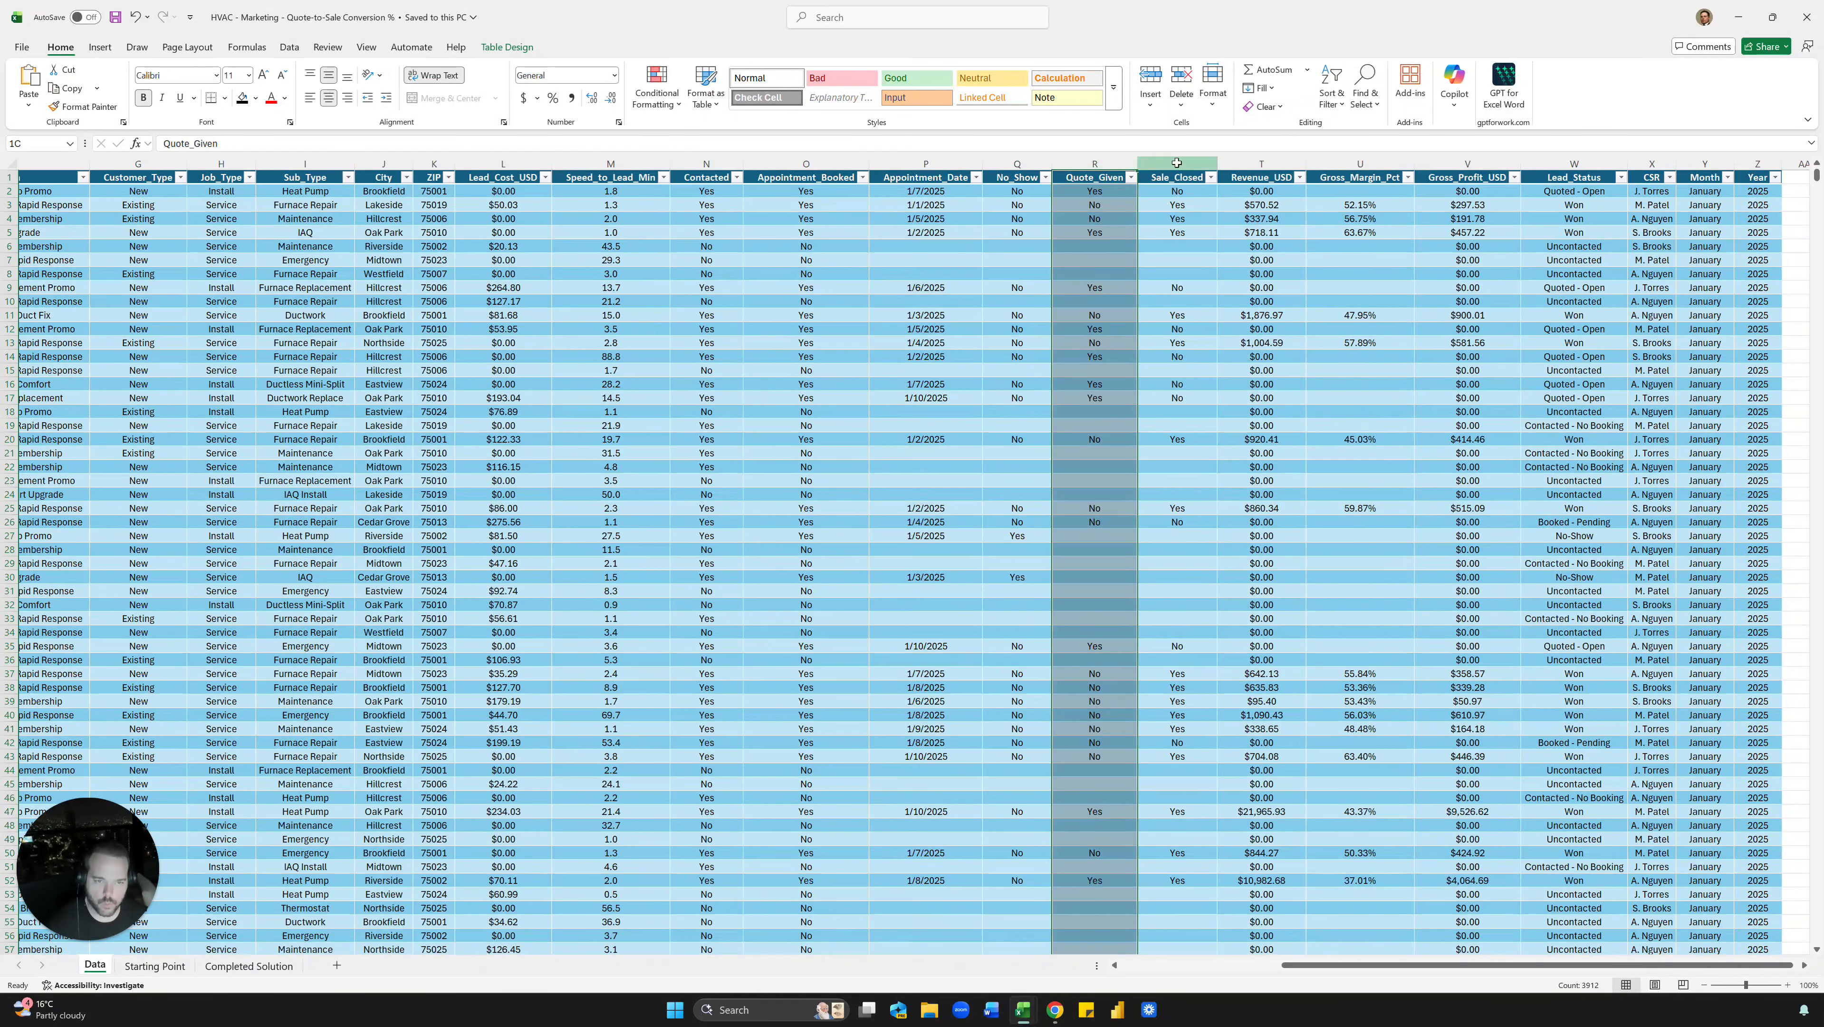
{"action": "left_click", "coordinate": [1177, 163]}
{"action": "left_click", "coordinate": [1123, 339]}
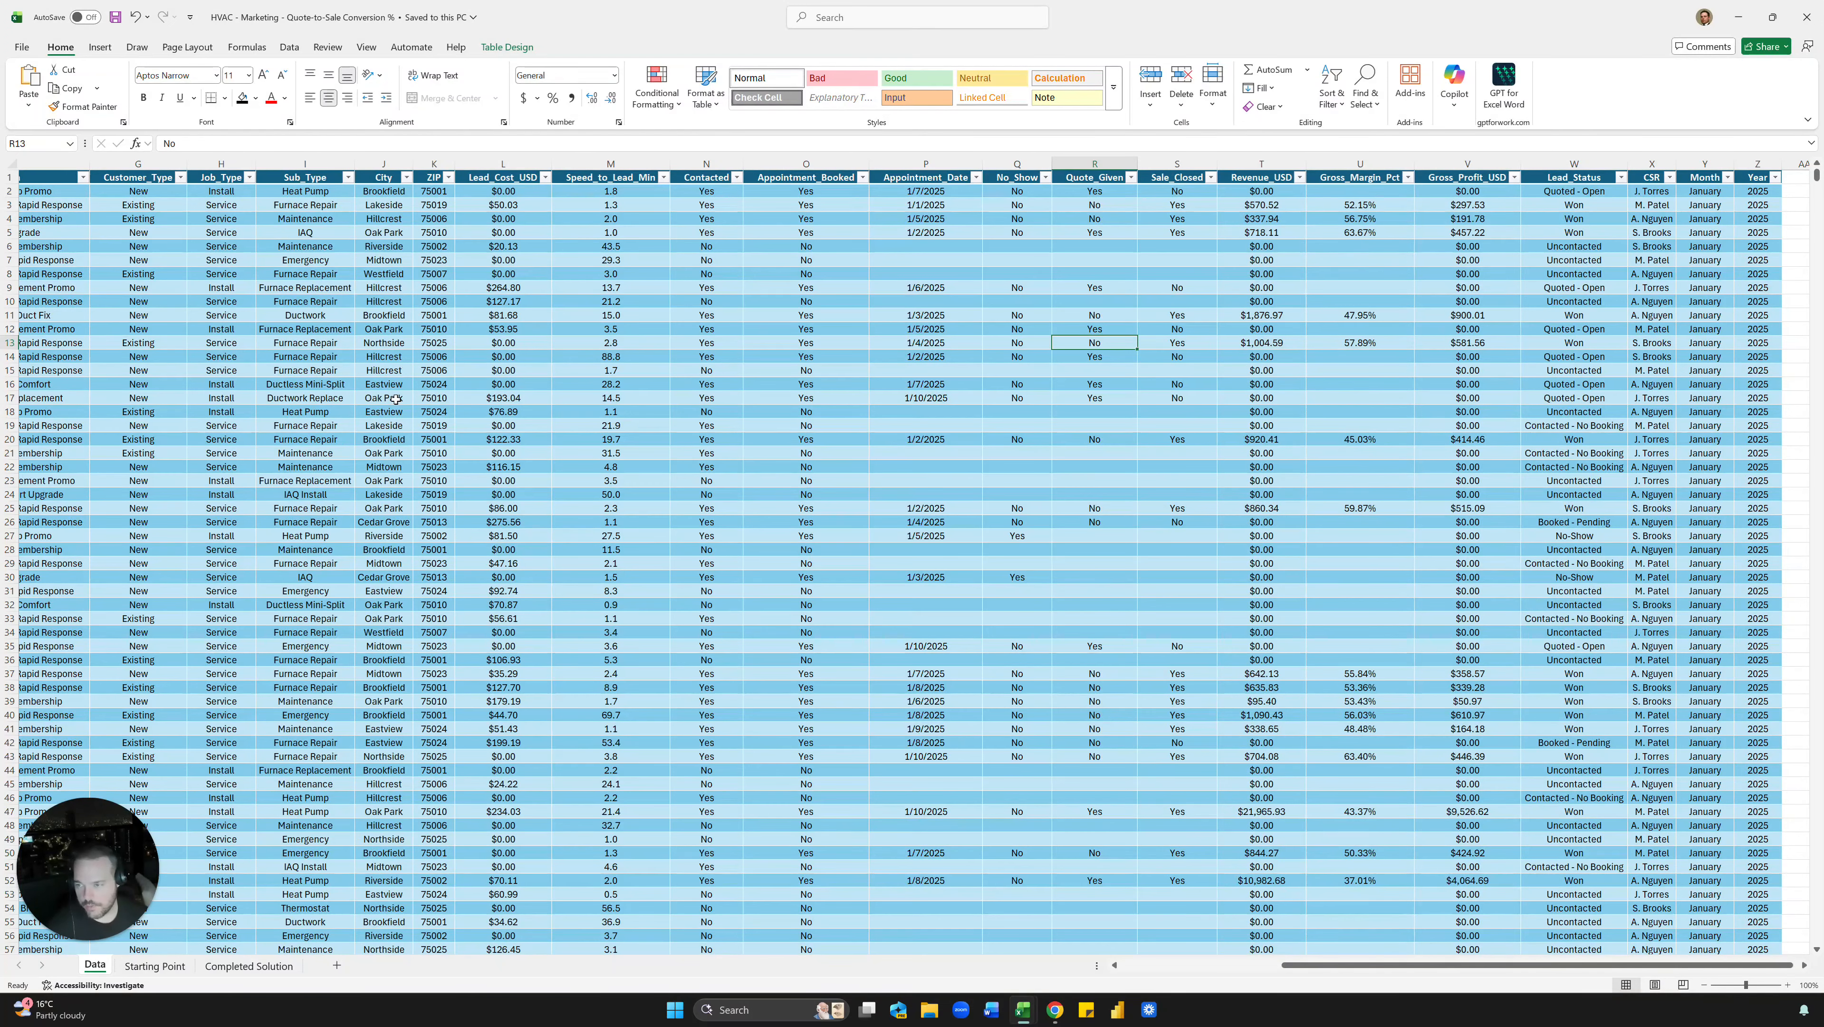
{"action": "scroll", "coordinate": [396, 399], "scroll_direction": "left", "scroll_amount": 5}
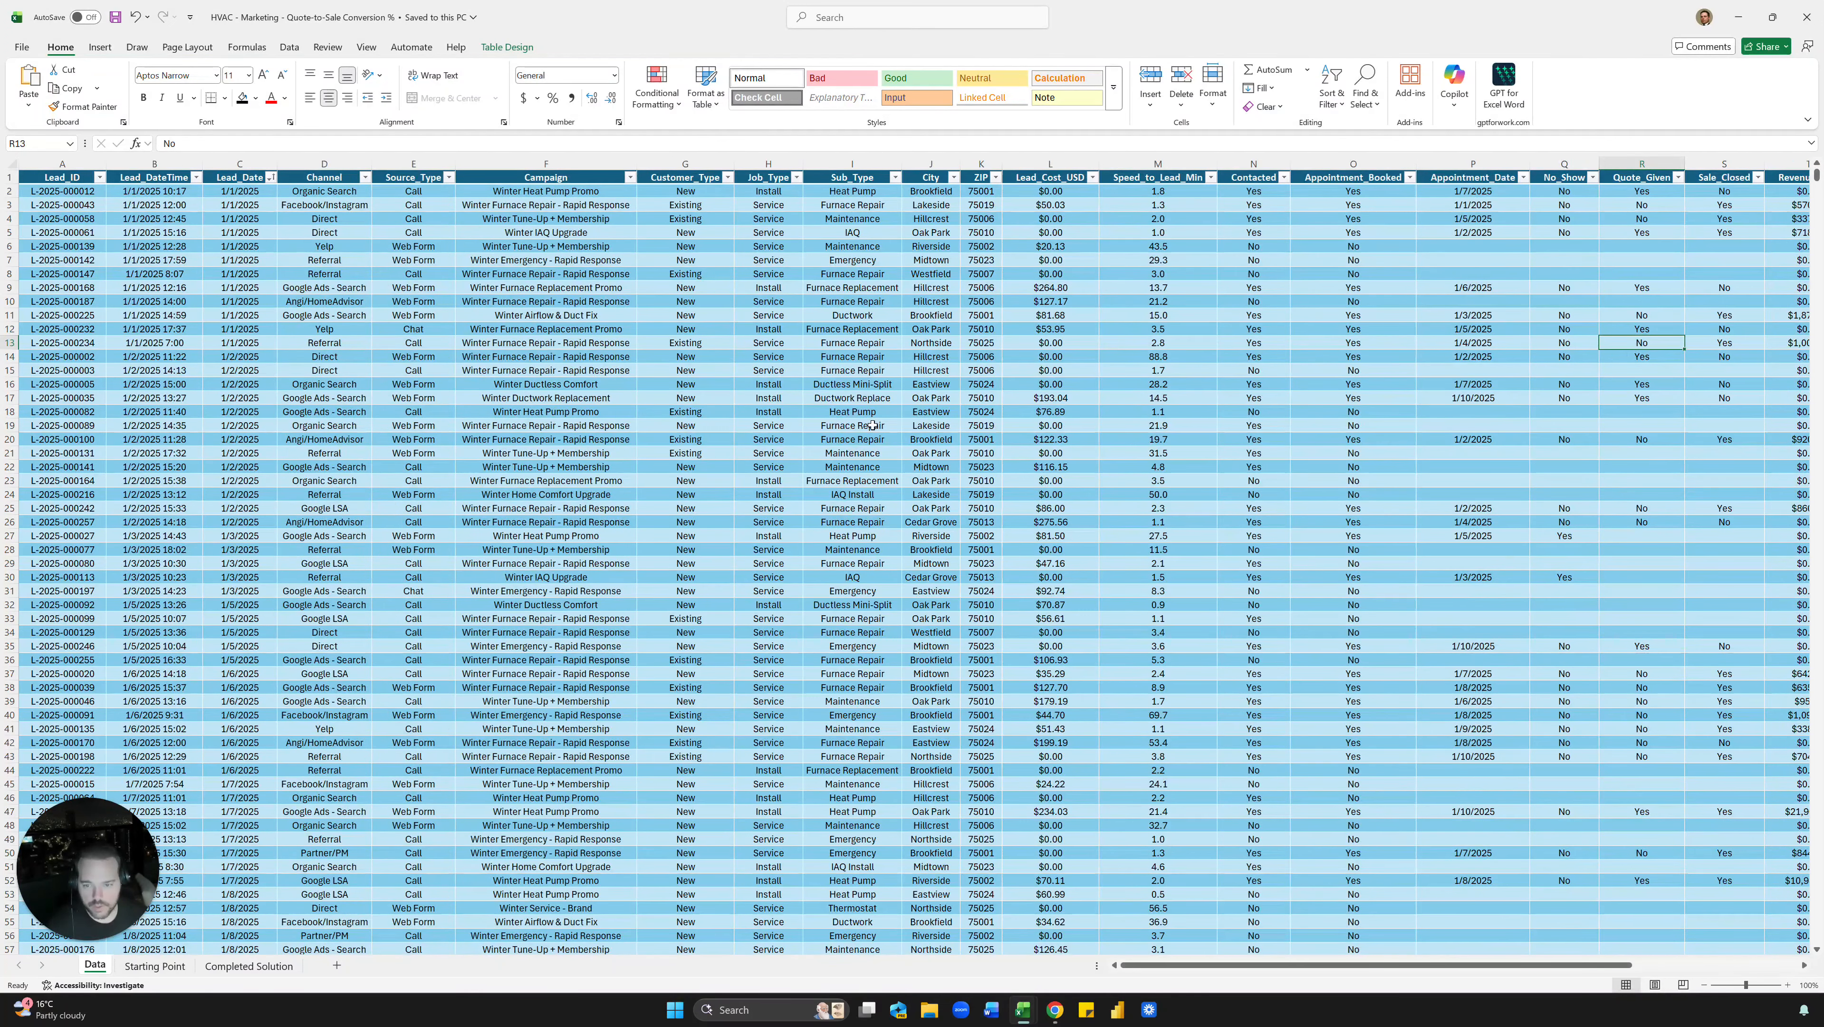
Examine the Lead_DateTime entries alongside the other lead fields up to Speed_to_Lead_Min
{"action": "scroll", "coordinate": [872, 425], "scroll_direction": "right", "scroll_amount": 3}
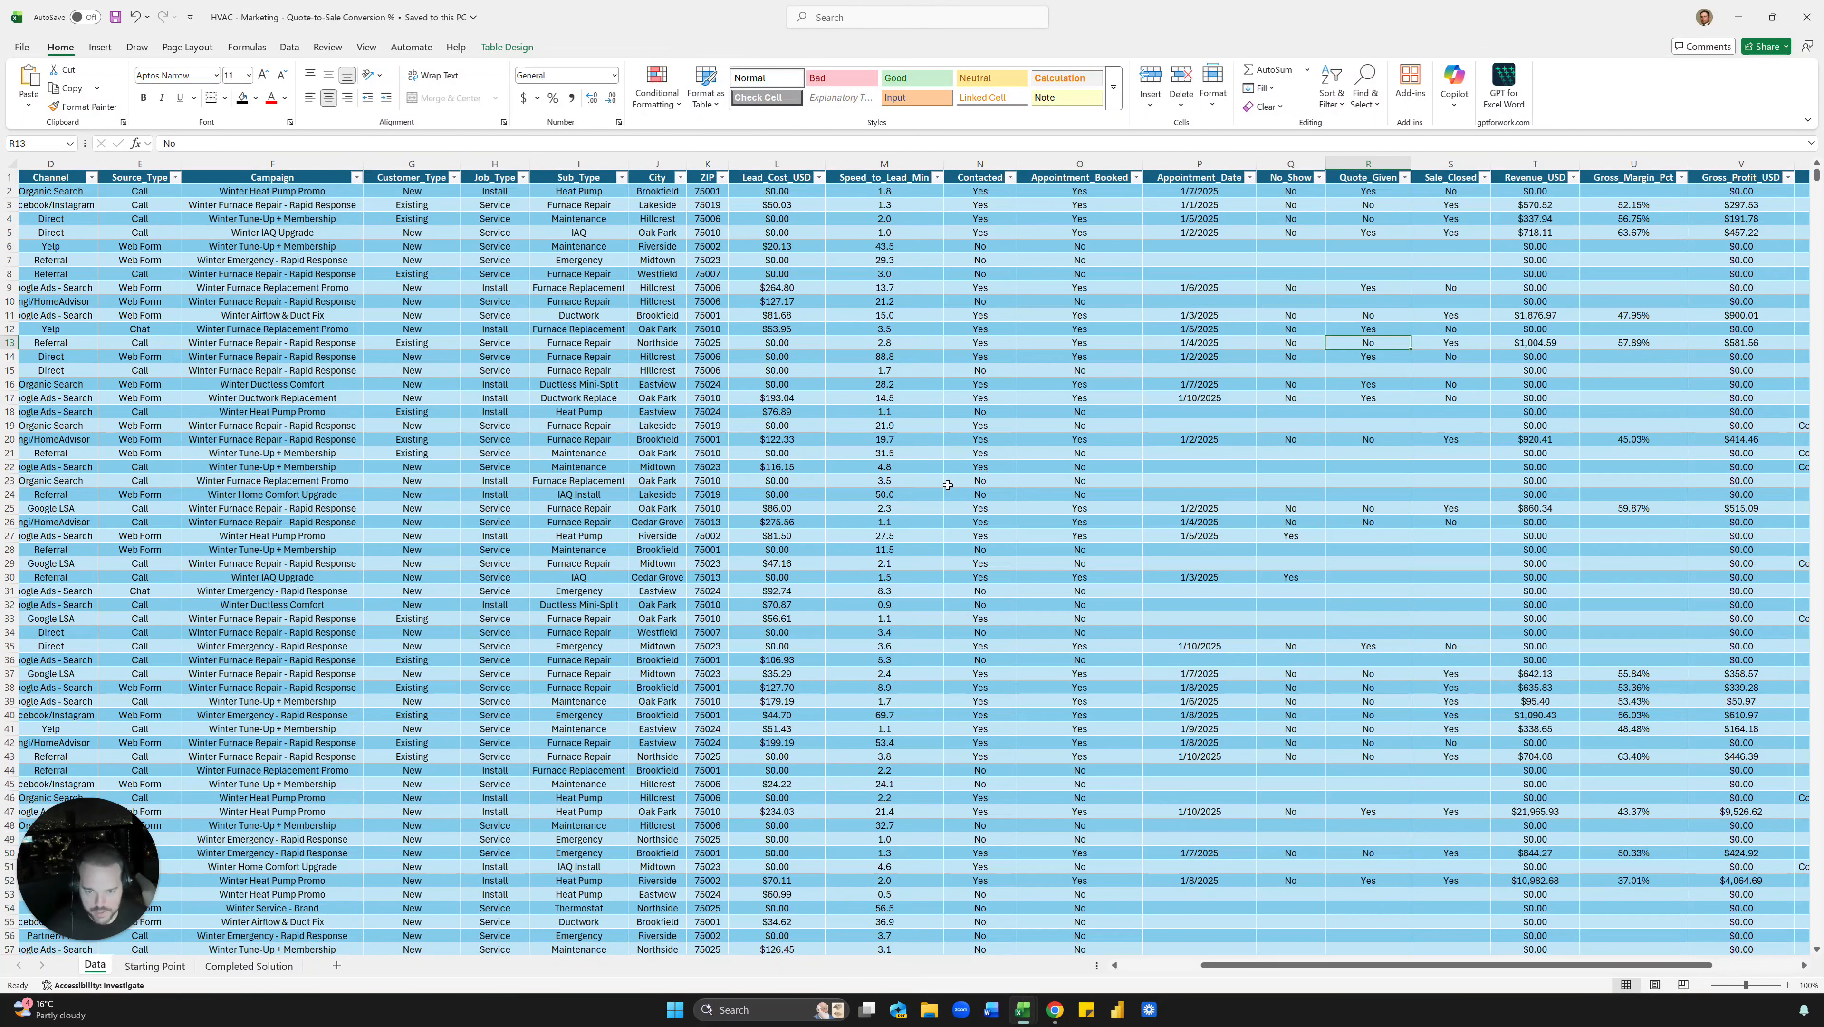
{"action": "left_click", "coordinate": [411, 494]}
{"action": "scroll", "coordinate": [337, 315], "scroll_direction": "left", "scroll_amount": 5}
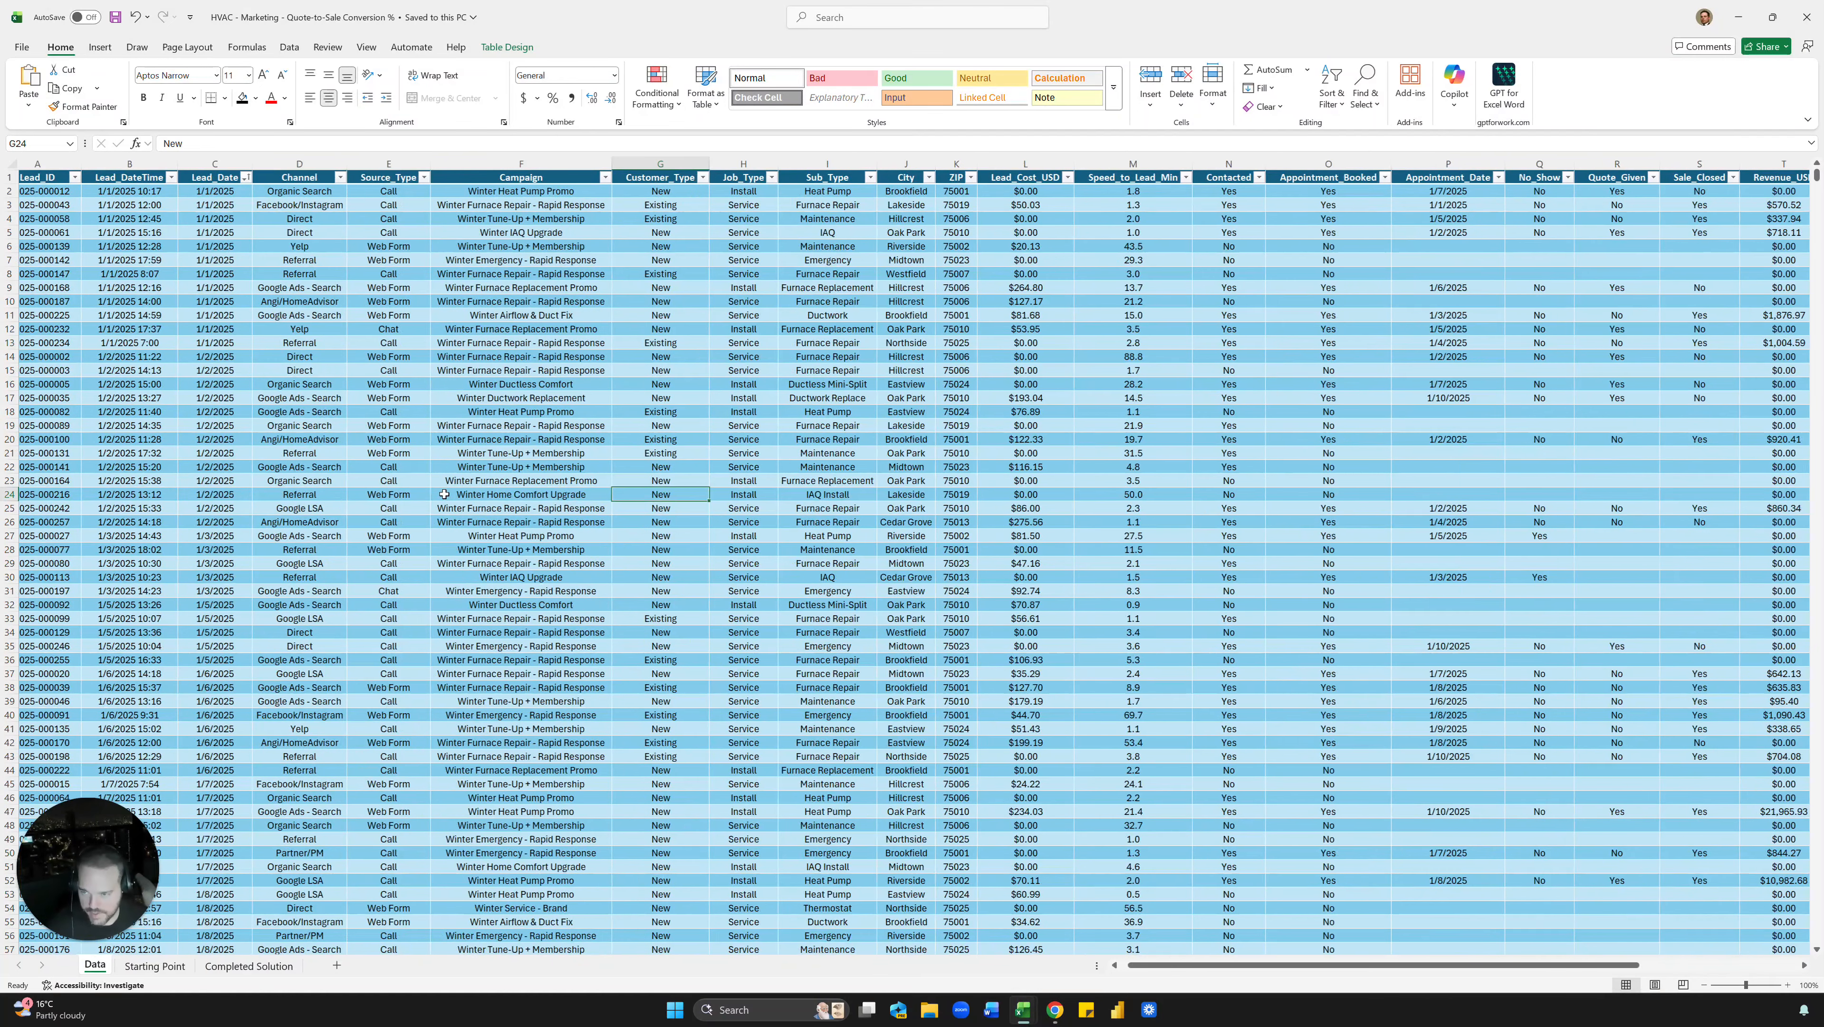
{"action": "left_click_drag", "start_coordinate": [173, 191], "coordinate": [164, 365]}
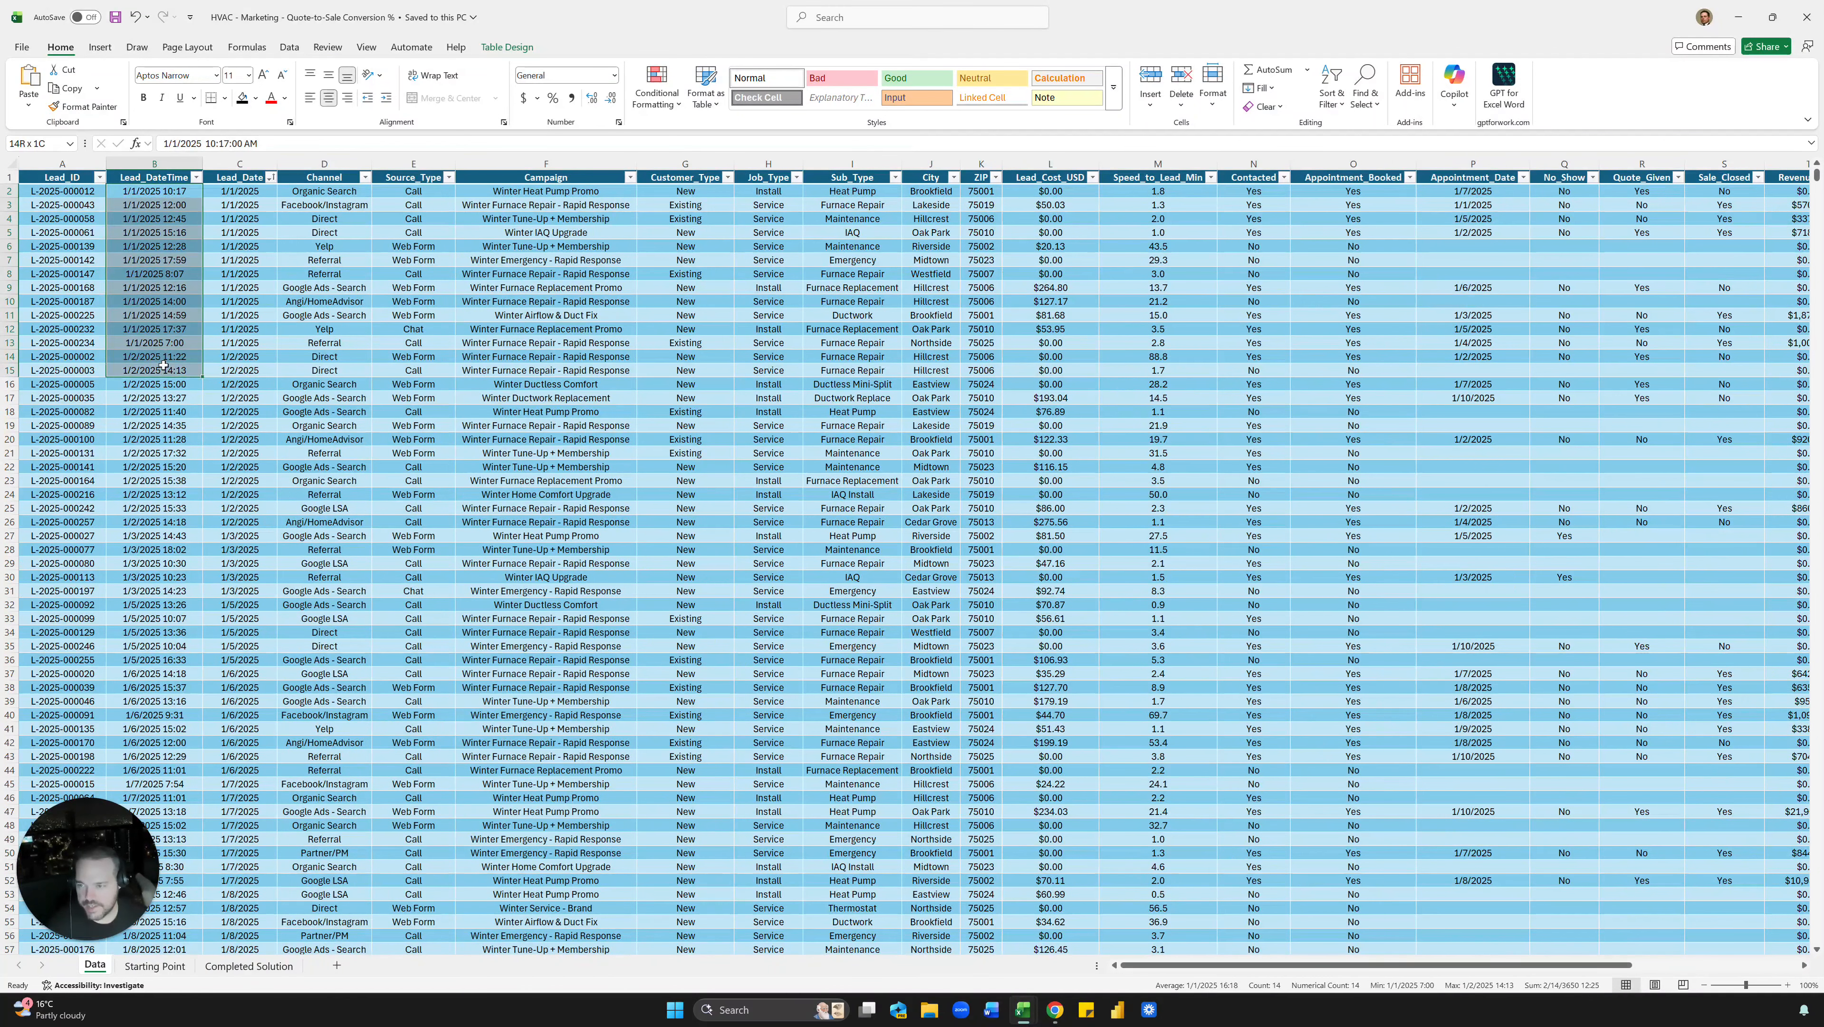
{"action": "left_click", "coordinate": [164, 365]}
{"action": "left_click", "coordinate": [167, 302]}
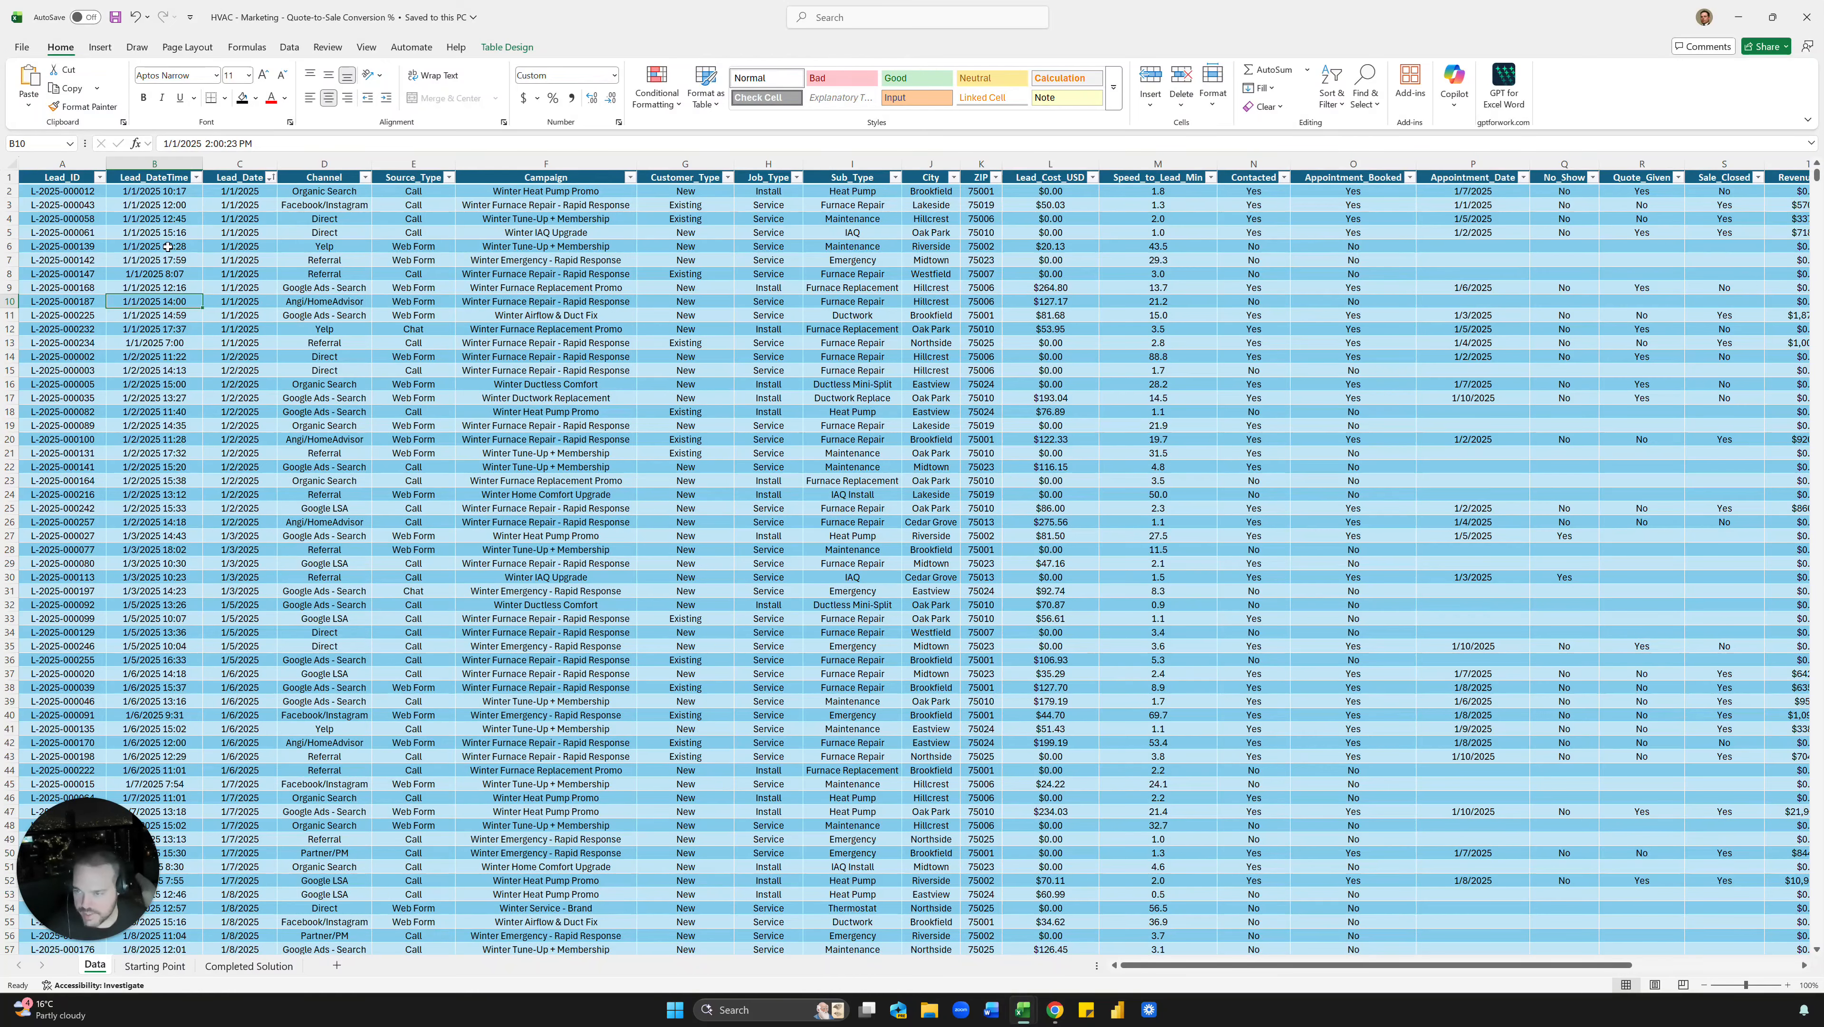
{"action": "left_click_drag", "start_coordinate": [180, 219], "coordinate": [1176, 457]}
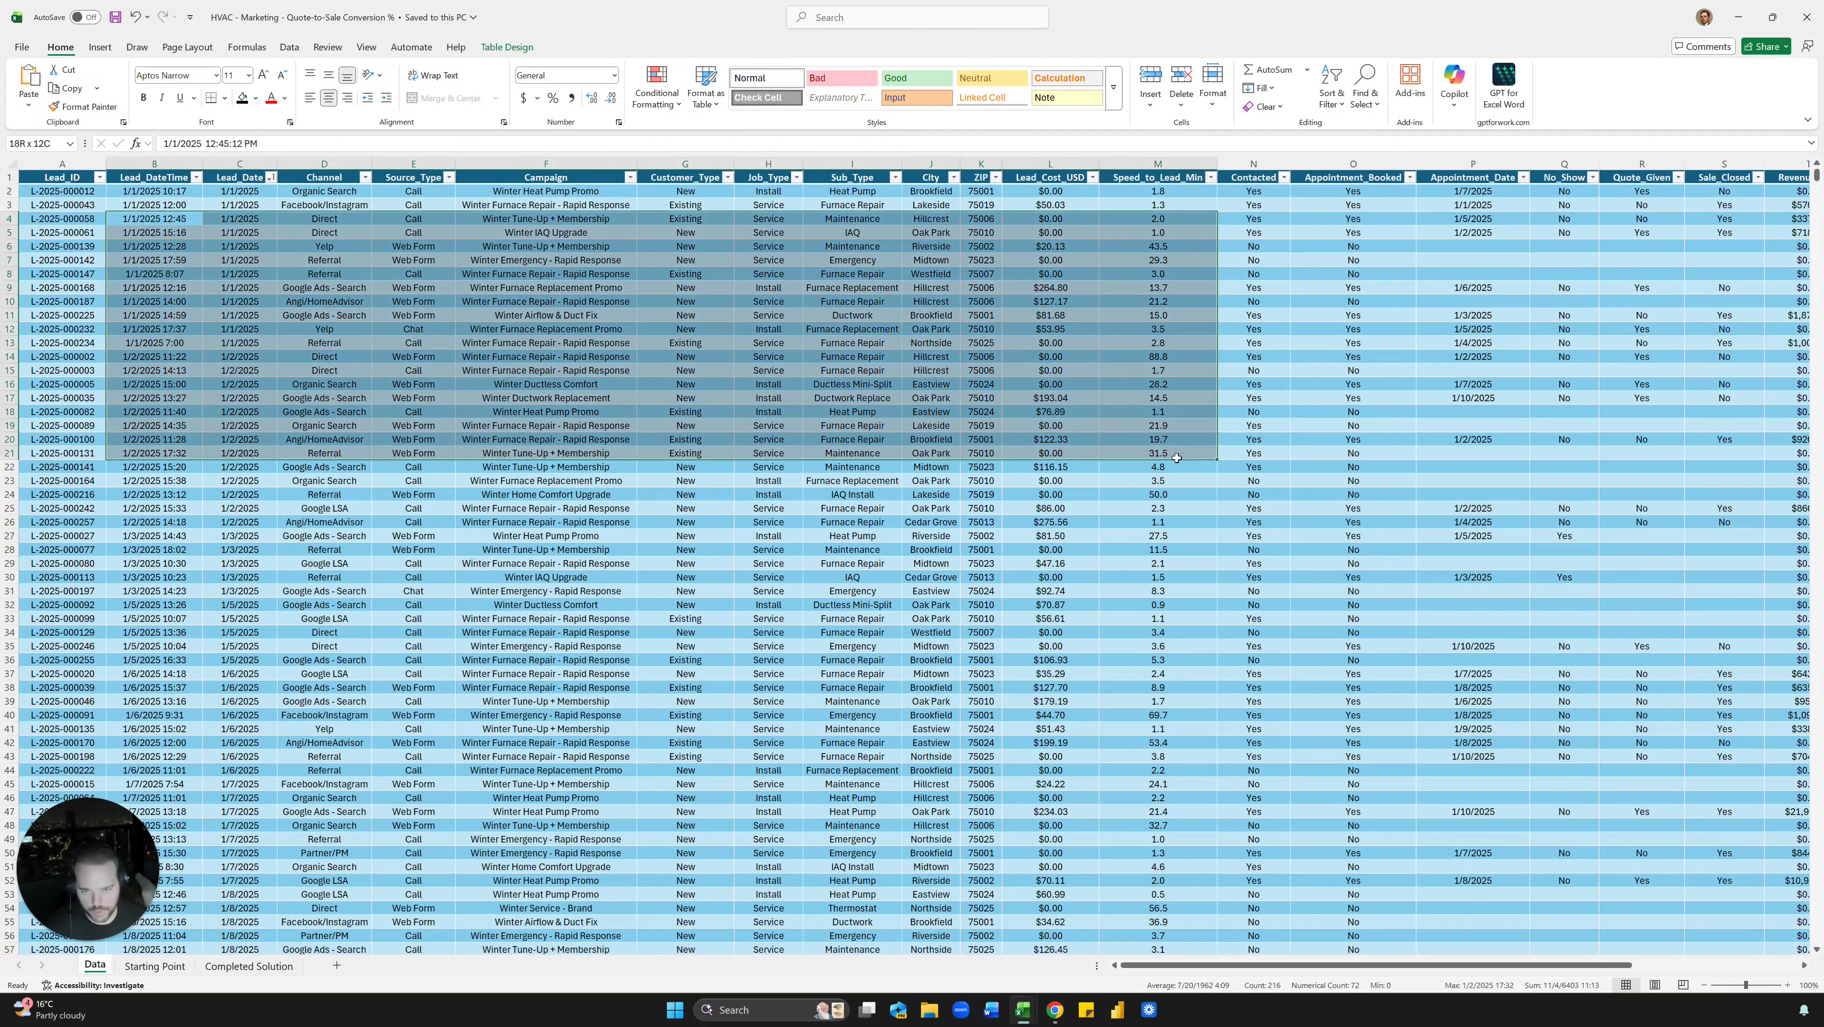
{"action": "left_click", "coordinate": [1076, 370]}
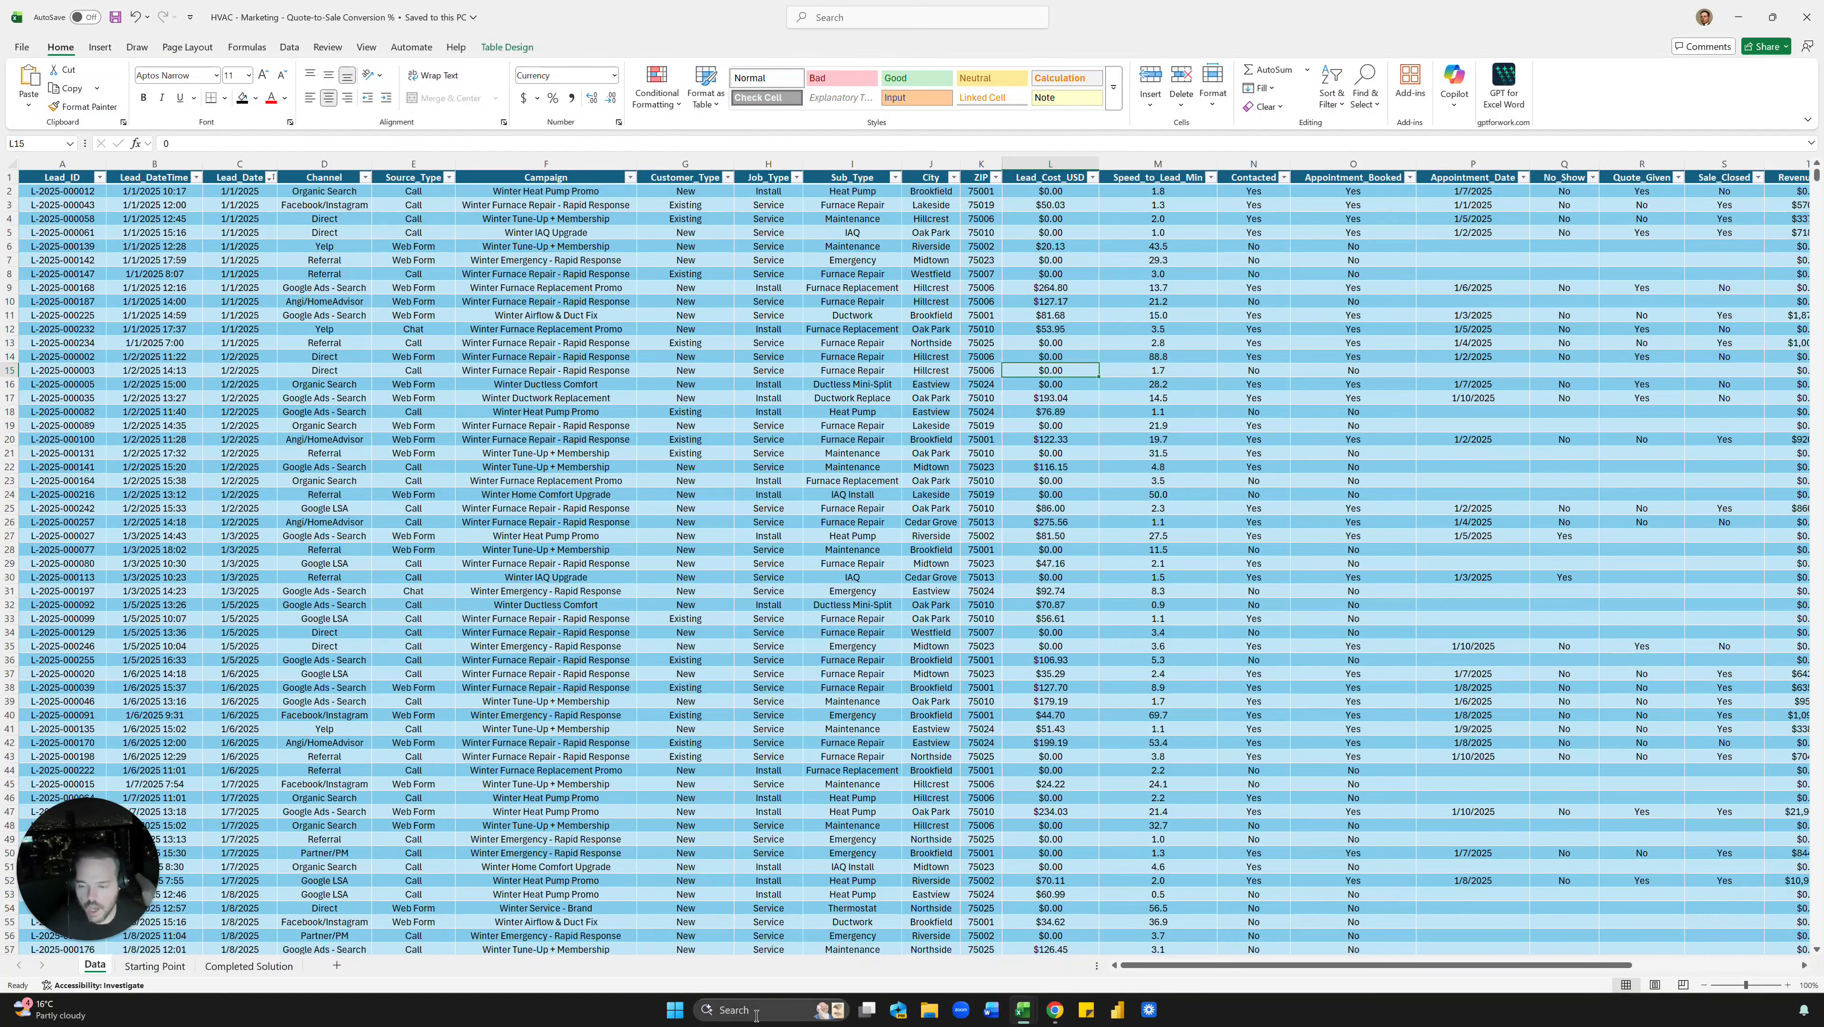
Open the Starting Point sheet and enlarge its view to 175%
{"action": "left_click", "coordinate": [155, 965]}
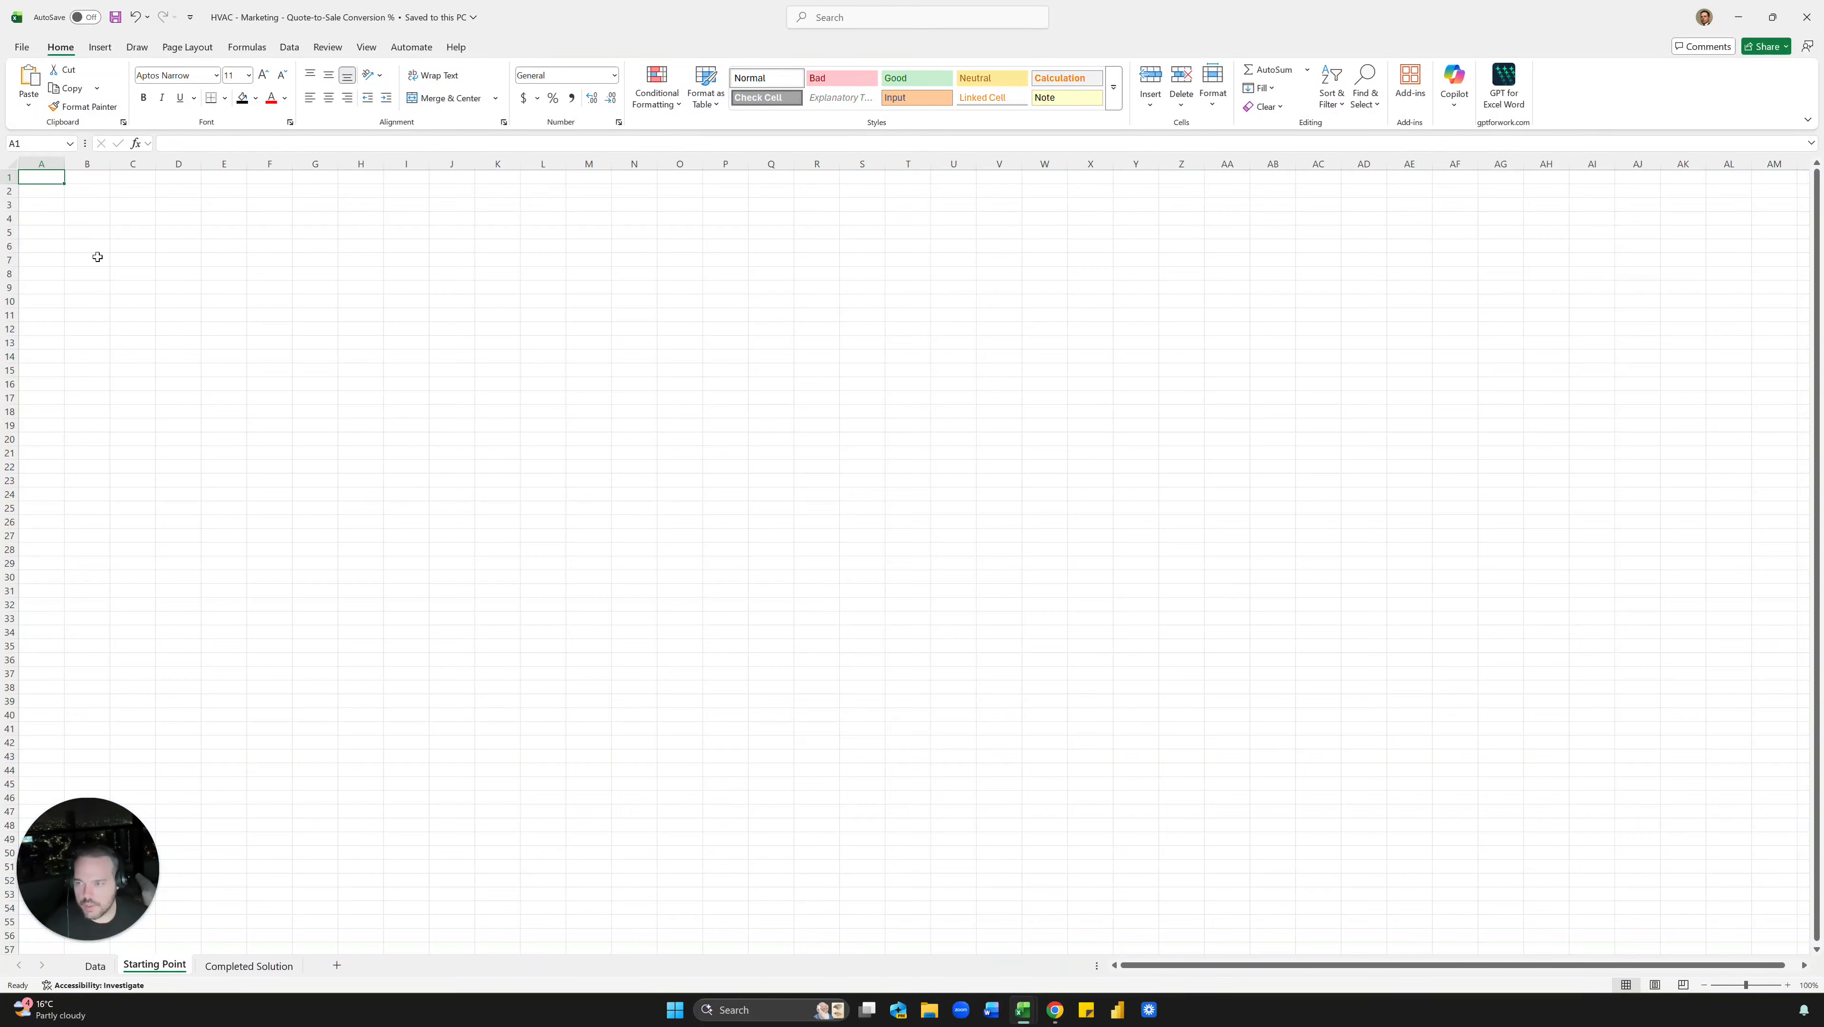
{"action": "scroll", "coordinate": [94, 209], "scroll_direction": "up", "scroll_amount": 5, "text": "ctrl"}
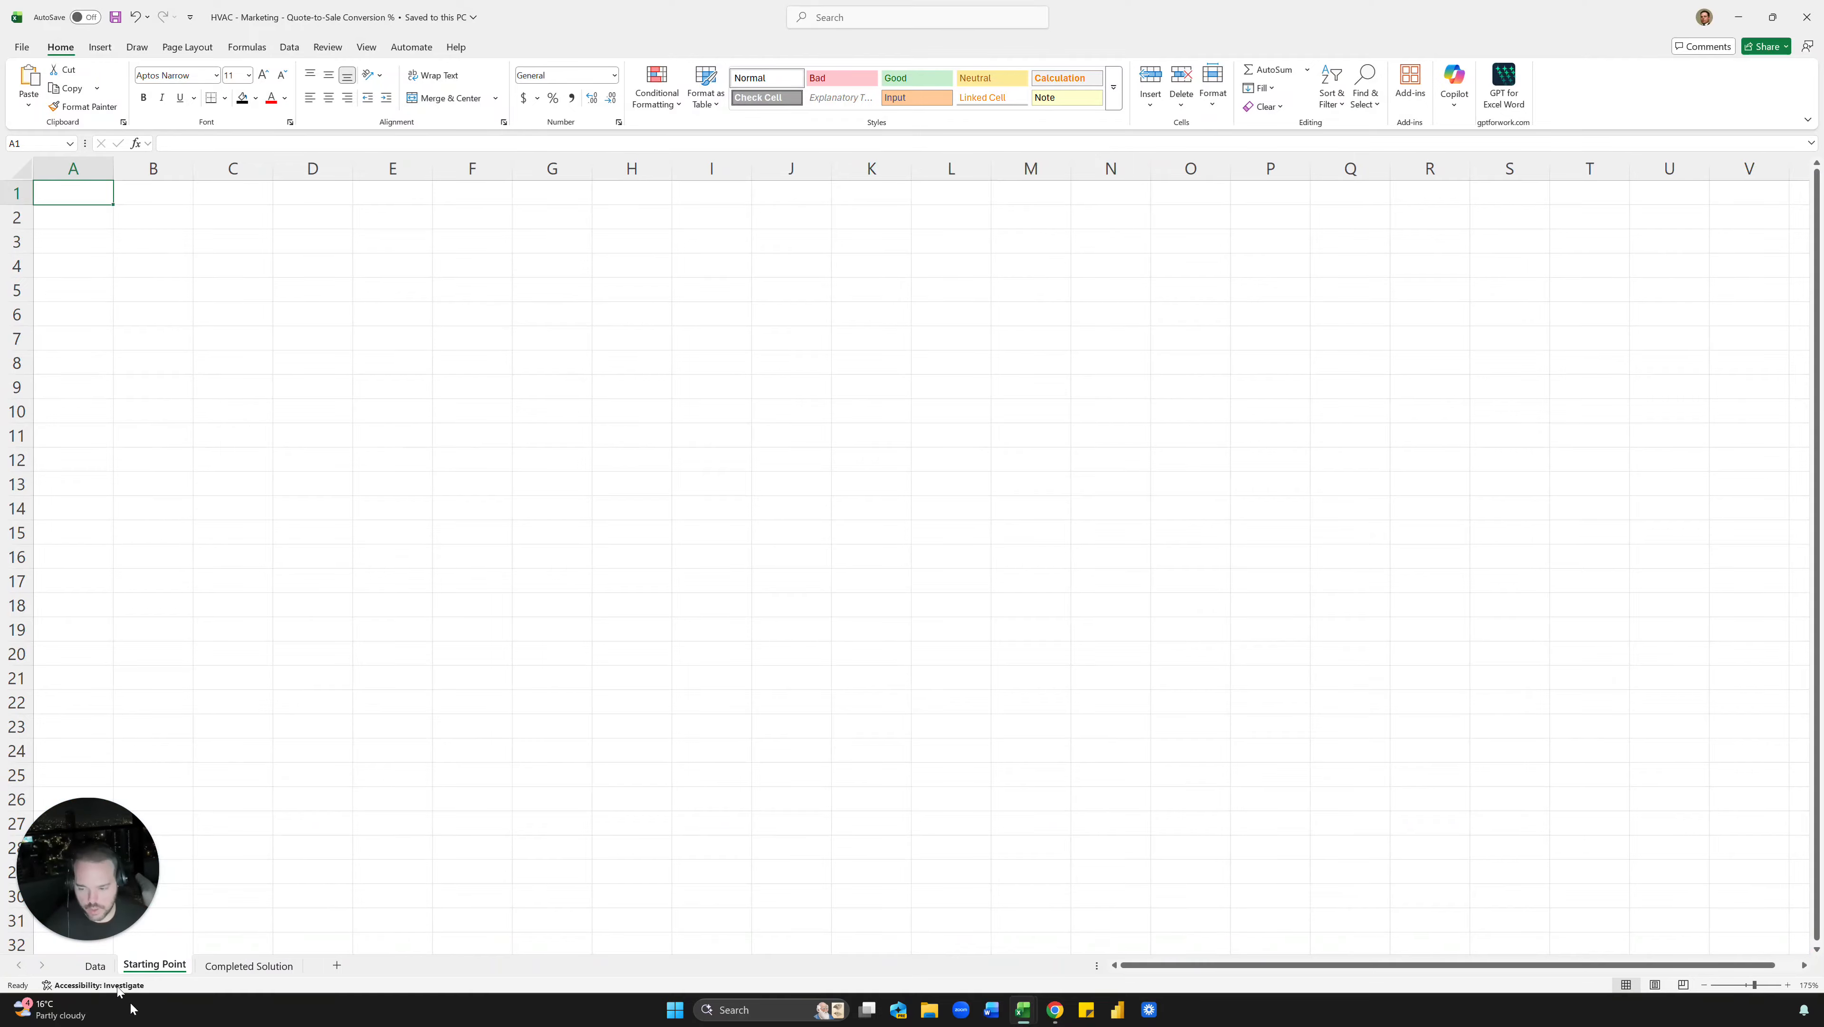
Return to the Data sheet and inspect the Month column's formula in the first data row
{"action": "left_click", "coordinate": [95, 965]}
{"action": "left_click", "coordinate": [853, 619]}
{"action": "key", "text": "ctrl+Up"}
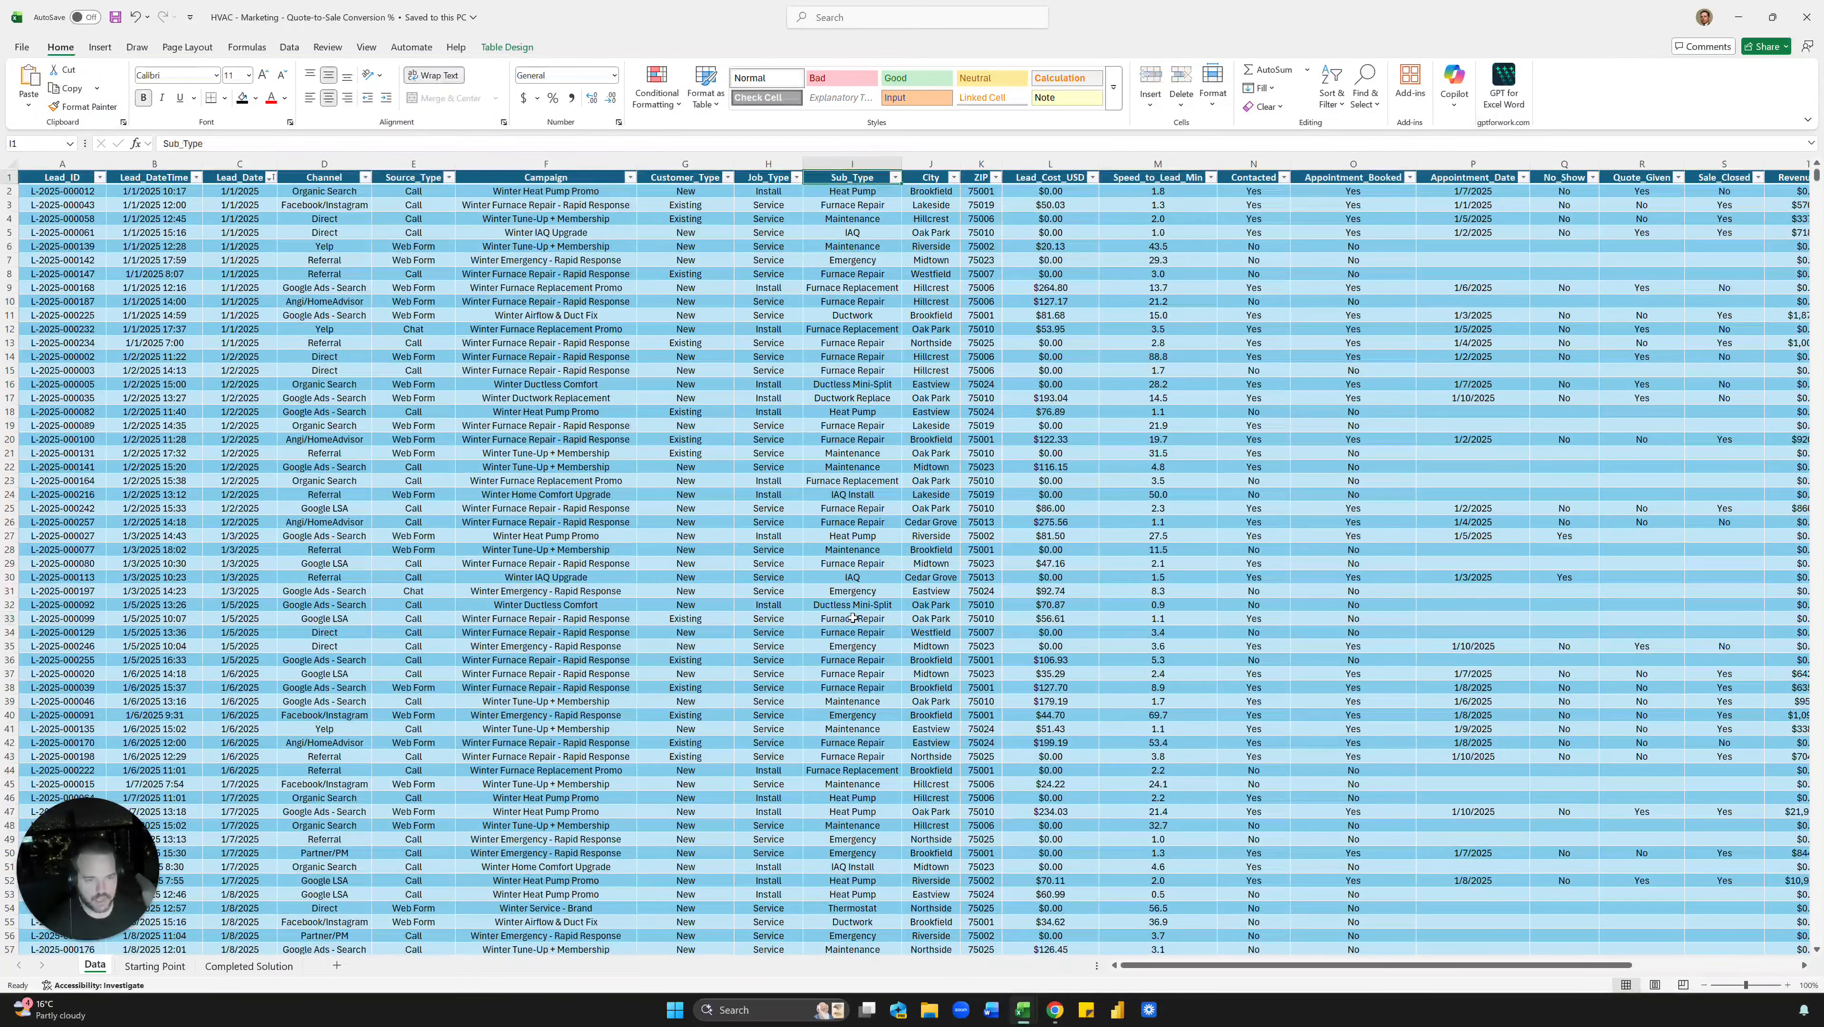
{"action": "key", "text": "Right"}
{"action": "key", "text": "Right"}
{"action": "key", "text": "Right"}
{"action": "key", "text": "ctrl+Right"}
{"action": "key", "text": "Right"}
{"action": "key", "text": "Right"}
{"action": "key", "text": "Right"}
{"action": "key", "text": "Right"}
{"action": "key", "text": "Right"}
{"action": "key", "text": "Left"}
{"action": "key", "text": "Left"}
{"action": "key", "text": "Left"}
{"action": "key", "text": "Left"}
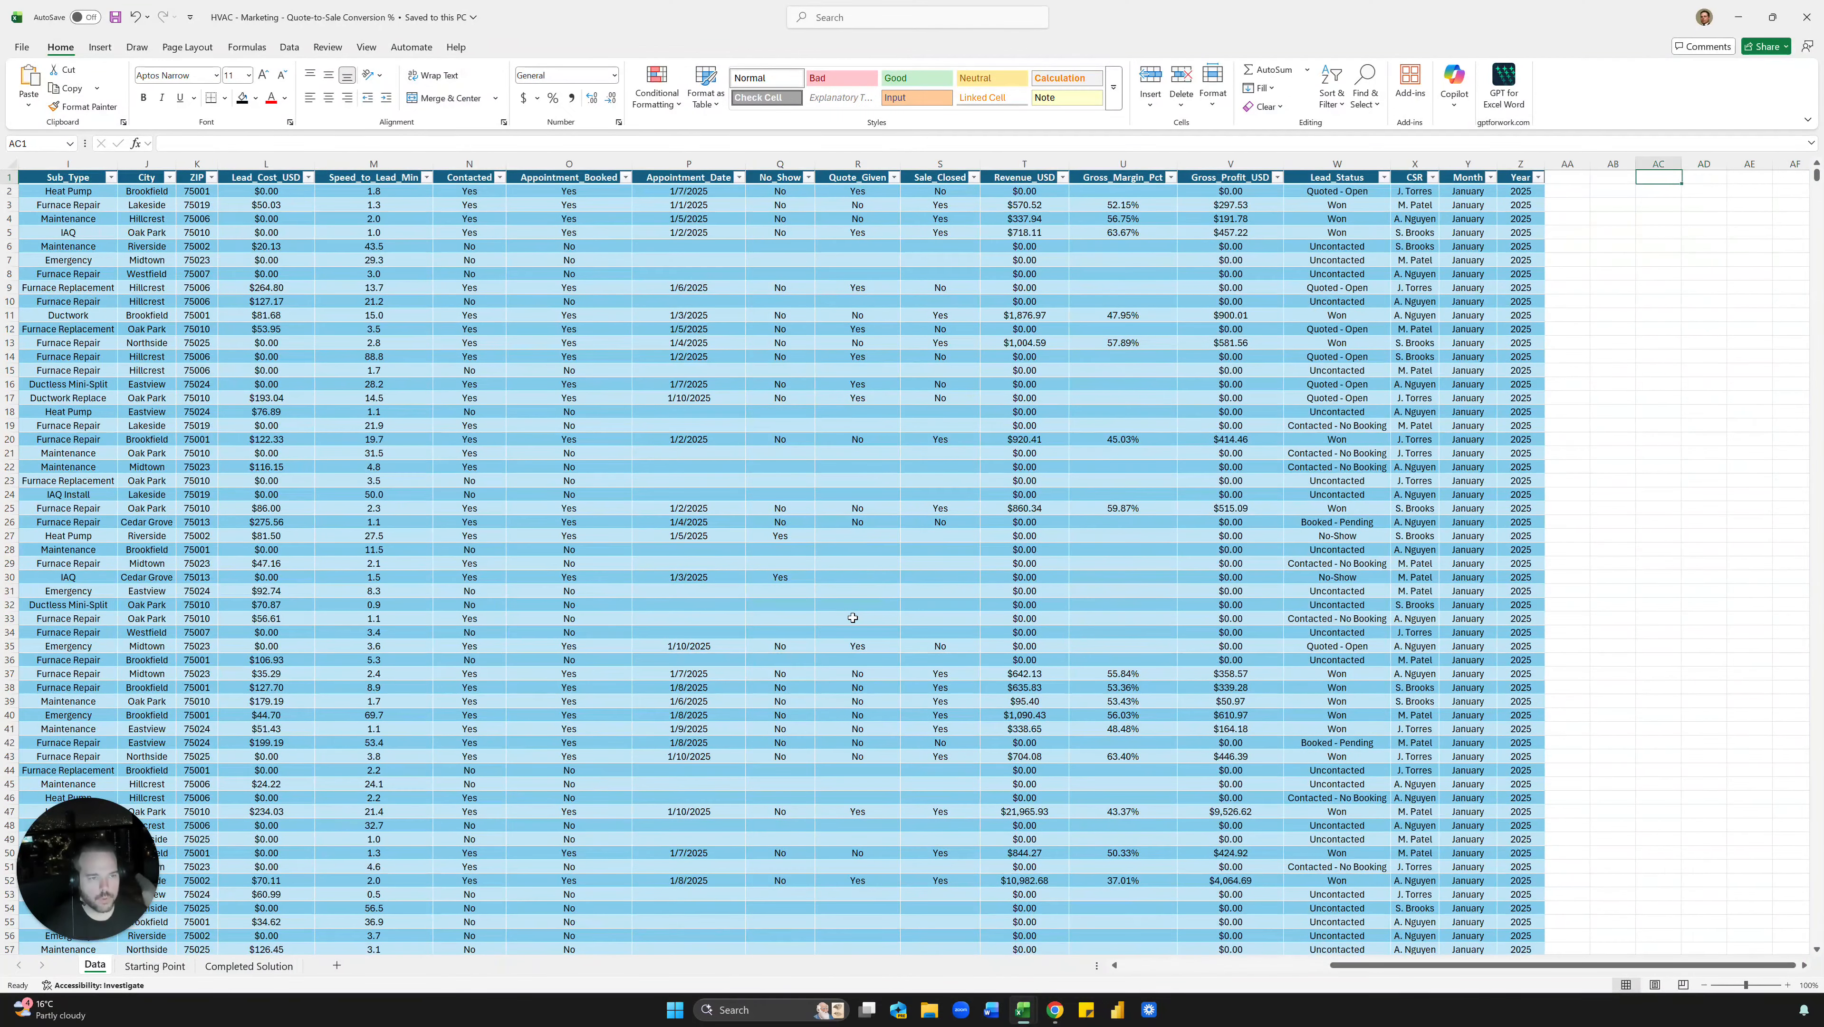
{"action": "key", "text": "Down"}
{"action": "key", "text": "Left"}
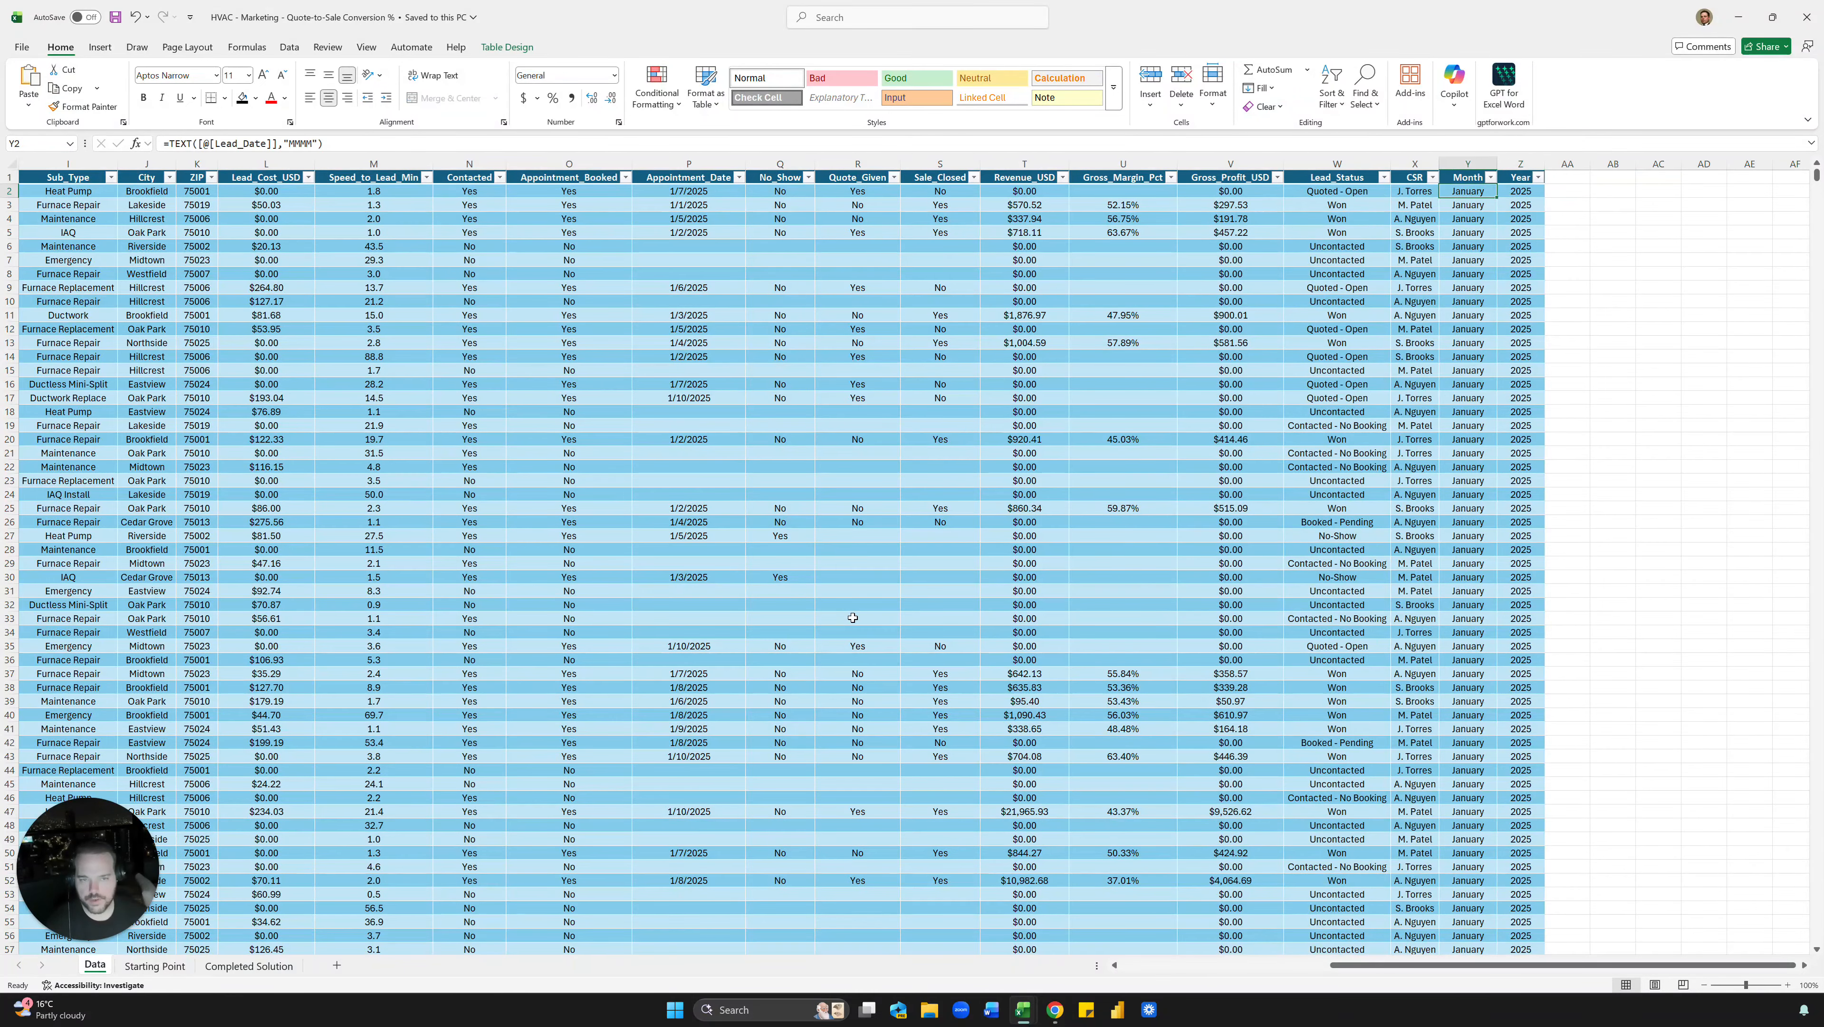
Add a calculated column after Year, starting in AA2, with the formula =TEXT([@[Lead_DateTime]],"MMMM")
{"action": "key", "text": "Right"}
{"action": "type", "text": "=TEXT("}
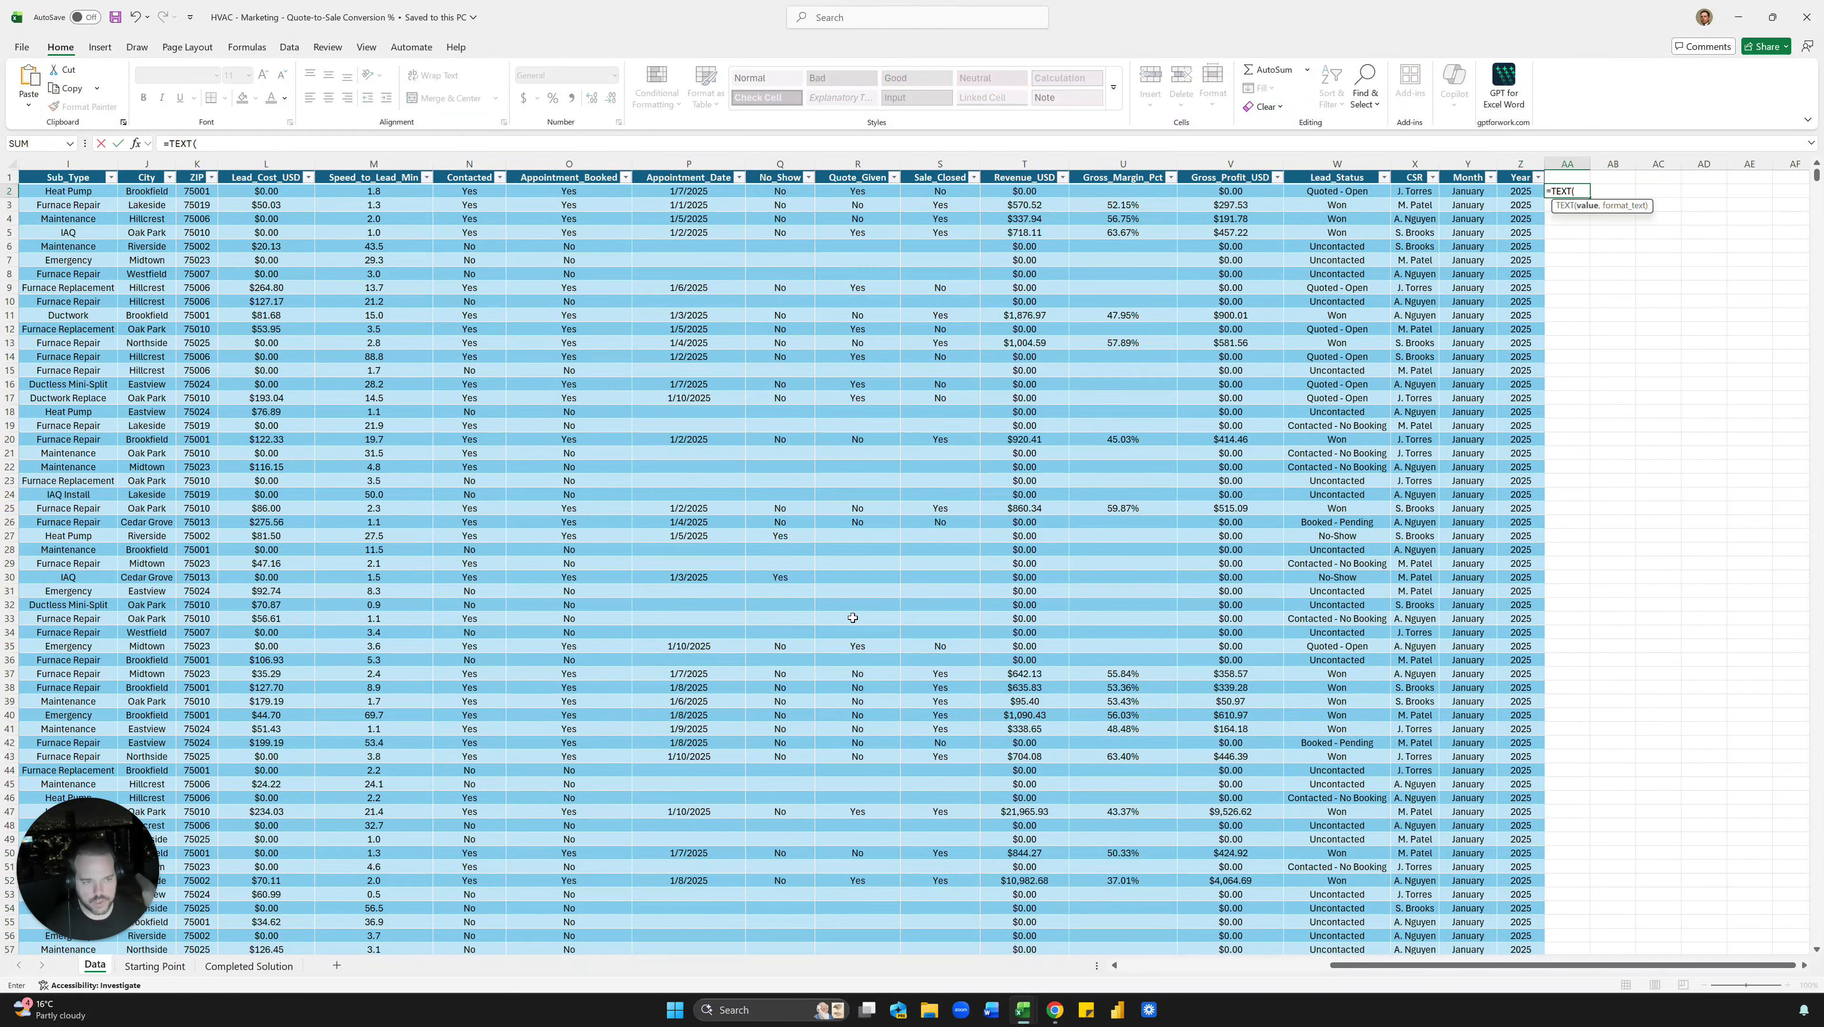
{"action": "key", "text": "ctrl+Left"}
{"action": "key", "text": "Right"}
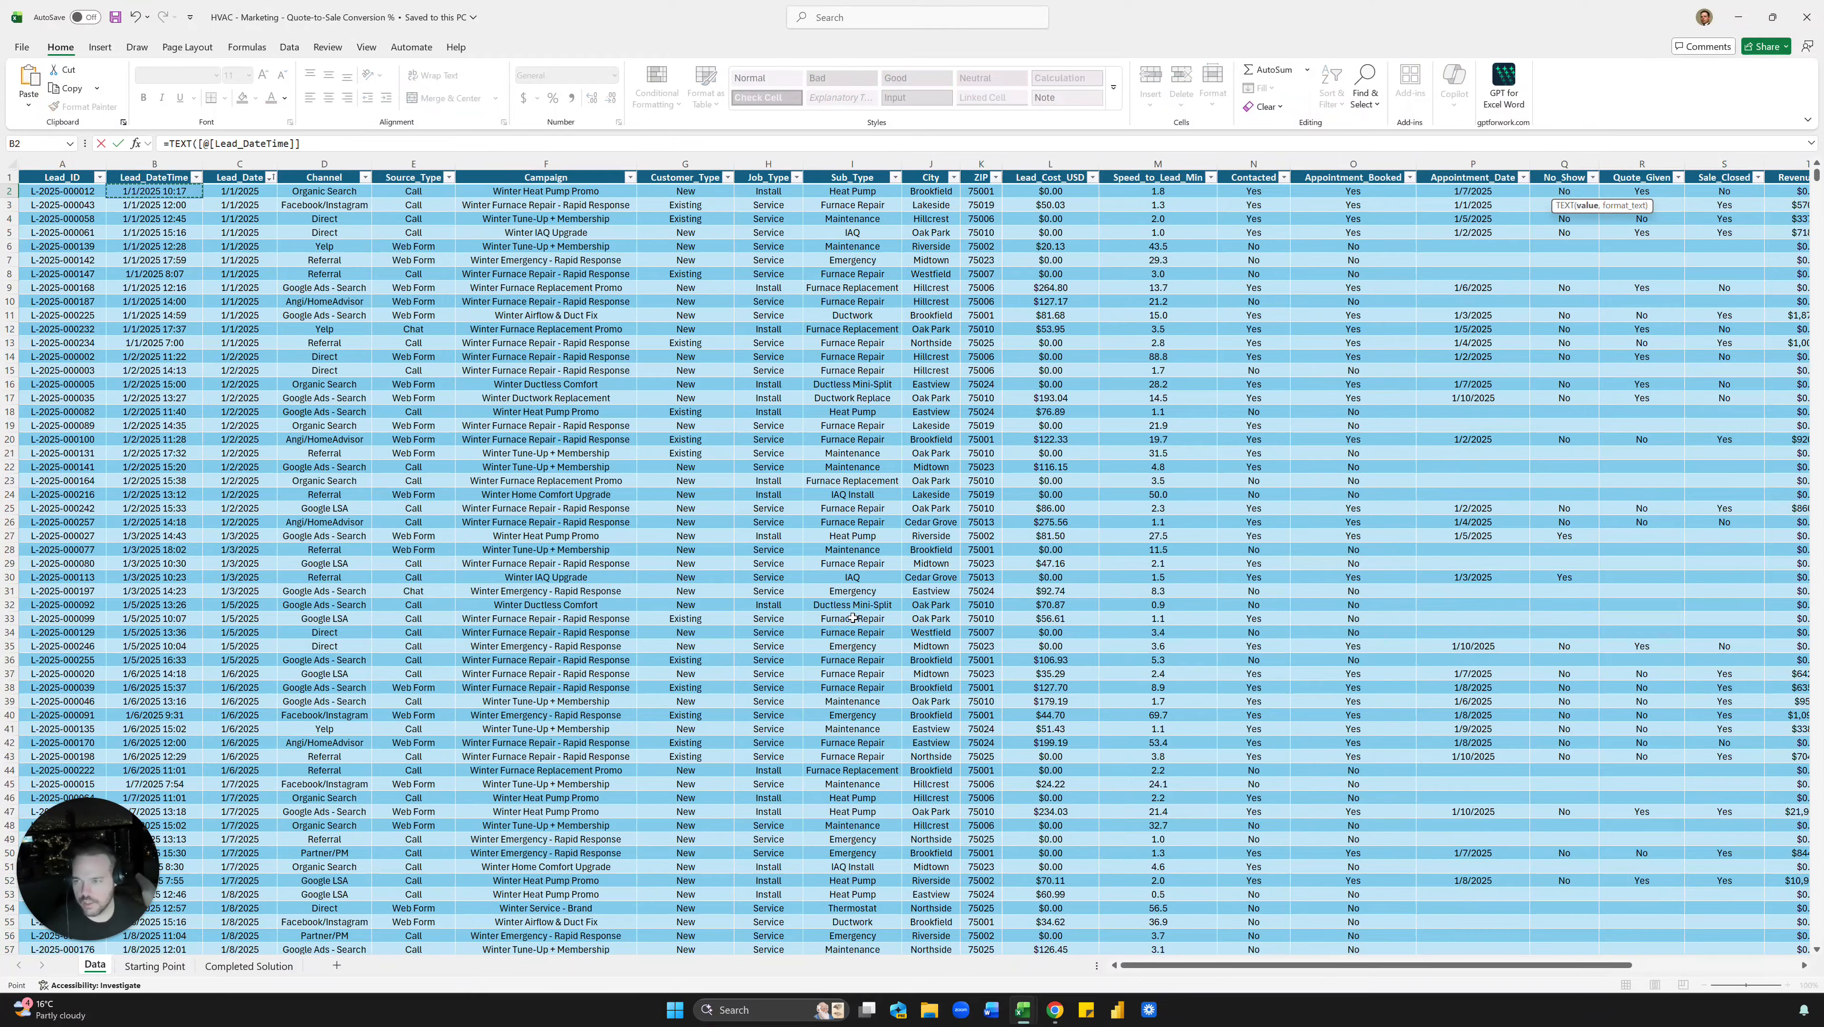
{"action": "key", "text": "Right"}
{"action": "key", "text": "Left"}
{"action": "key", "text": "Right"}
{"action": "key", "text": "Left"}
{"action": "type", "text": ","}
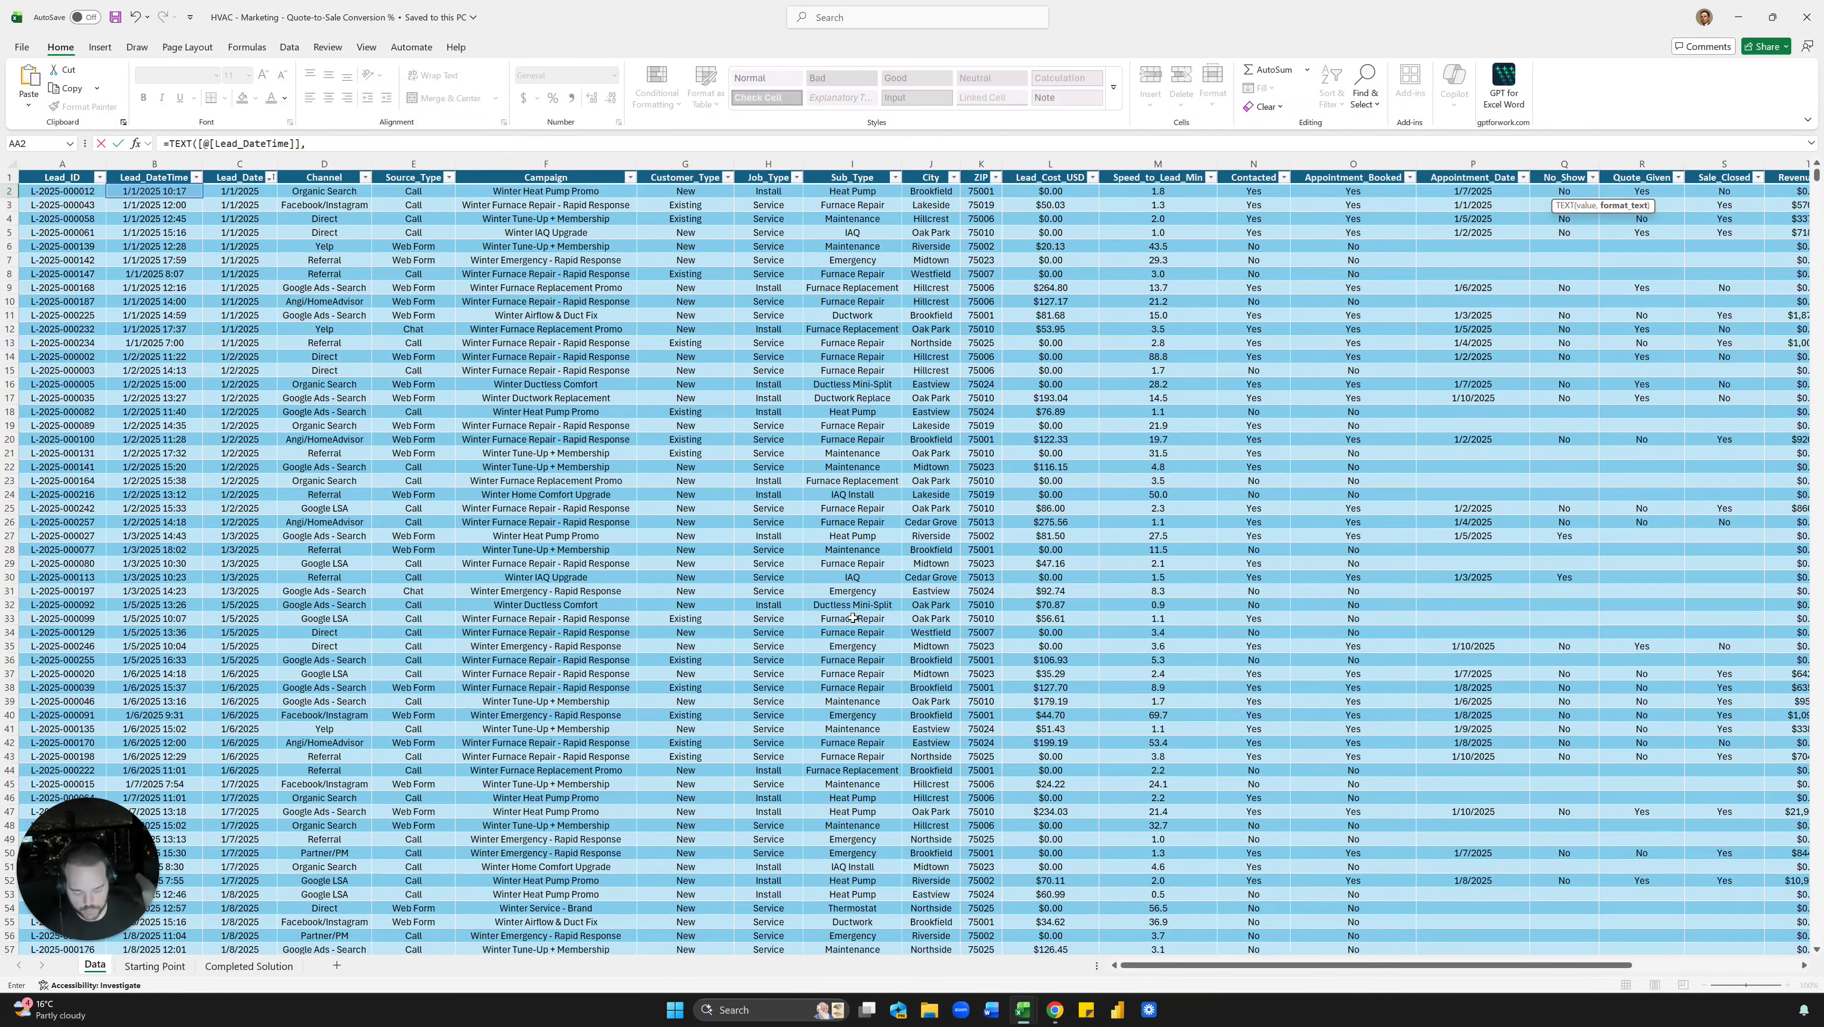
{"action": "type", "text": "\"MMMM\")"}
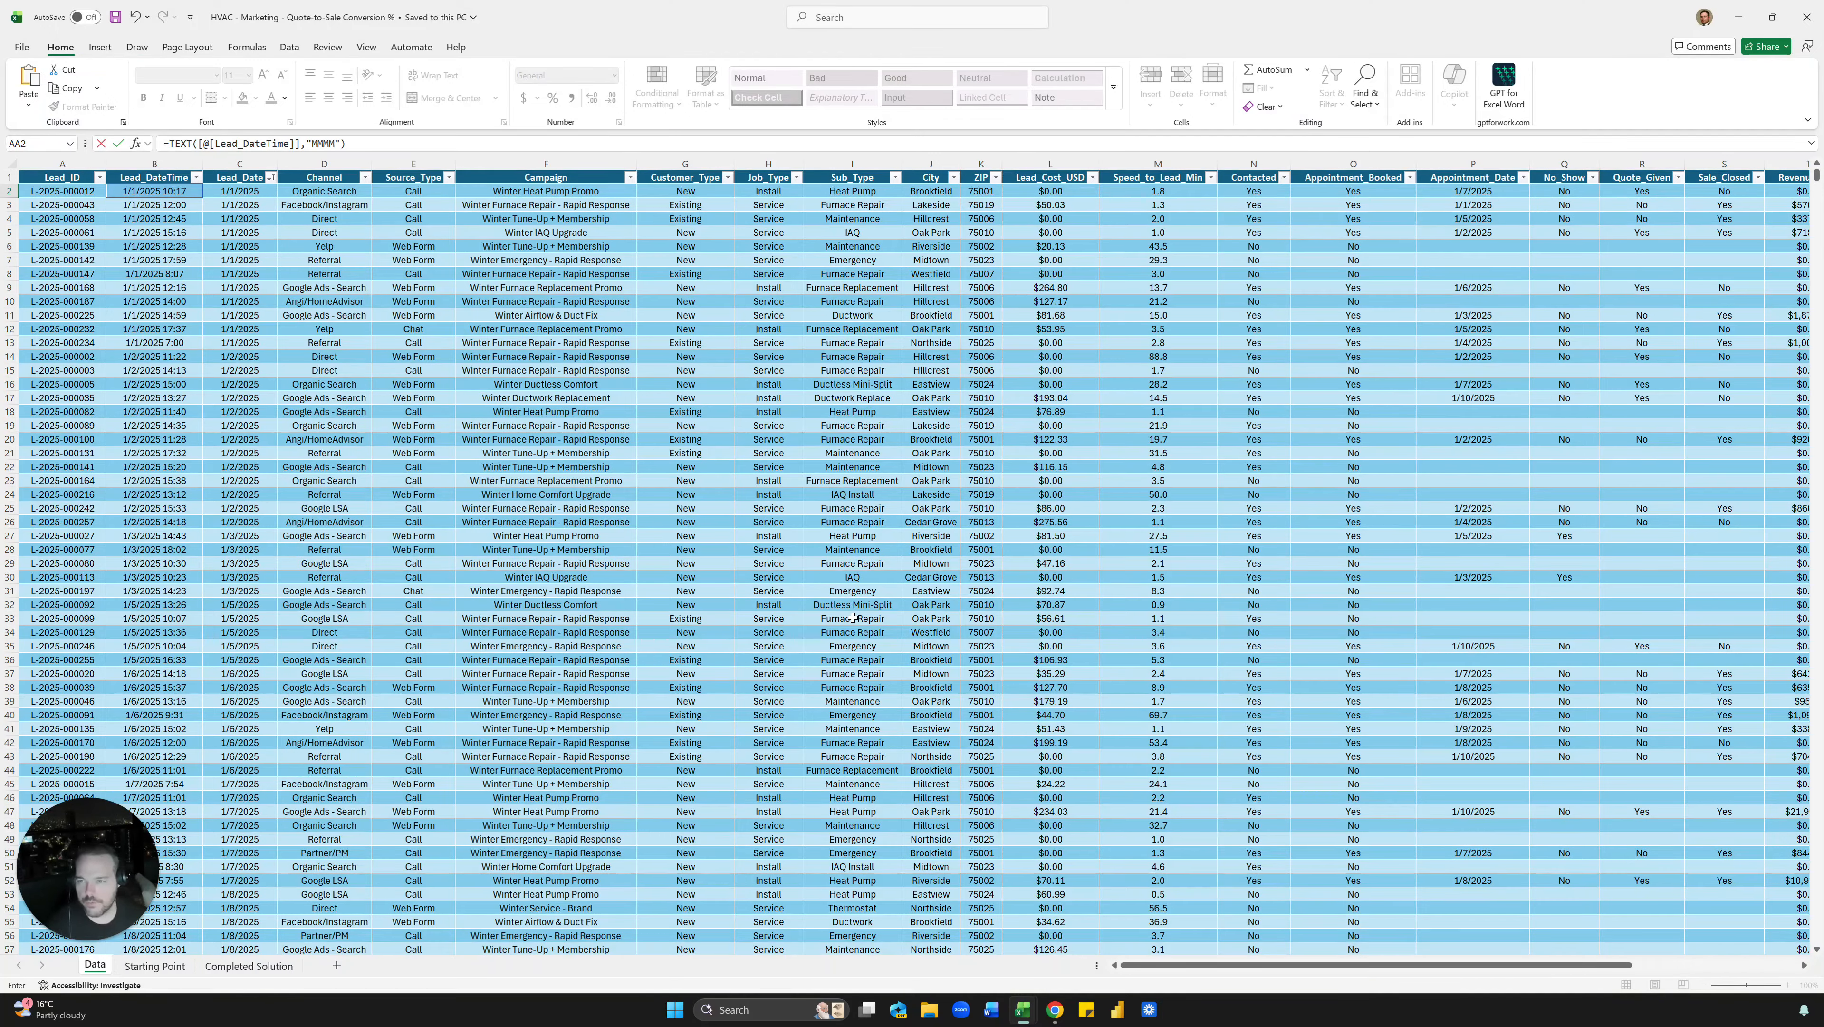
{"action": "key", "text": "Return"}
{"action": "key", "text": "Down"}
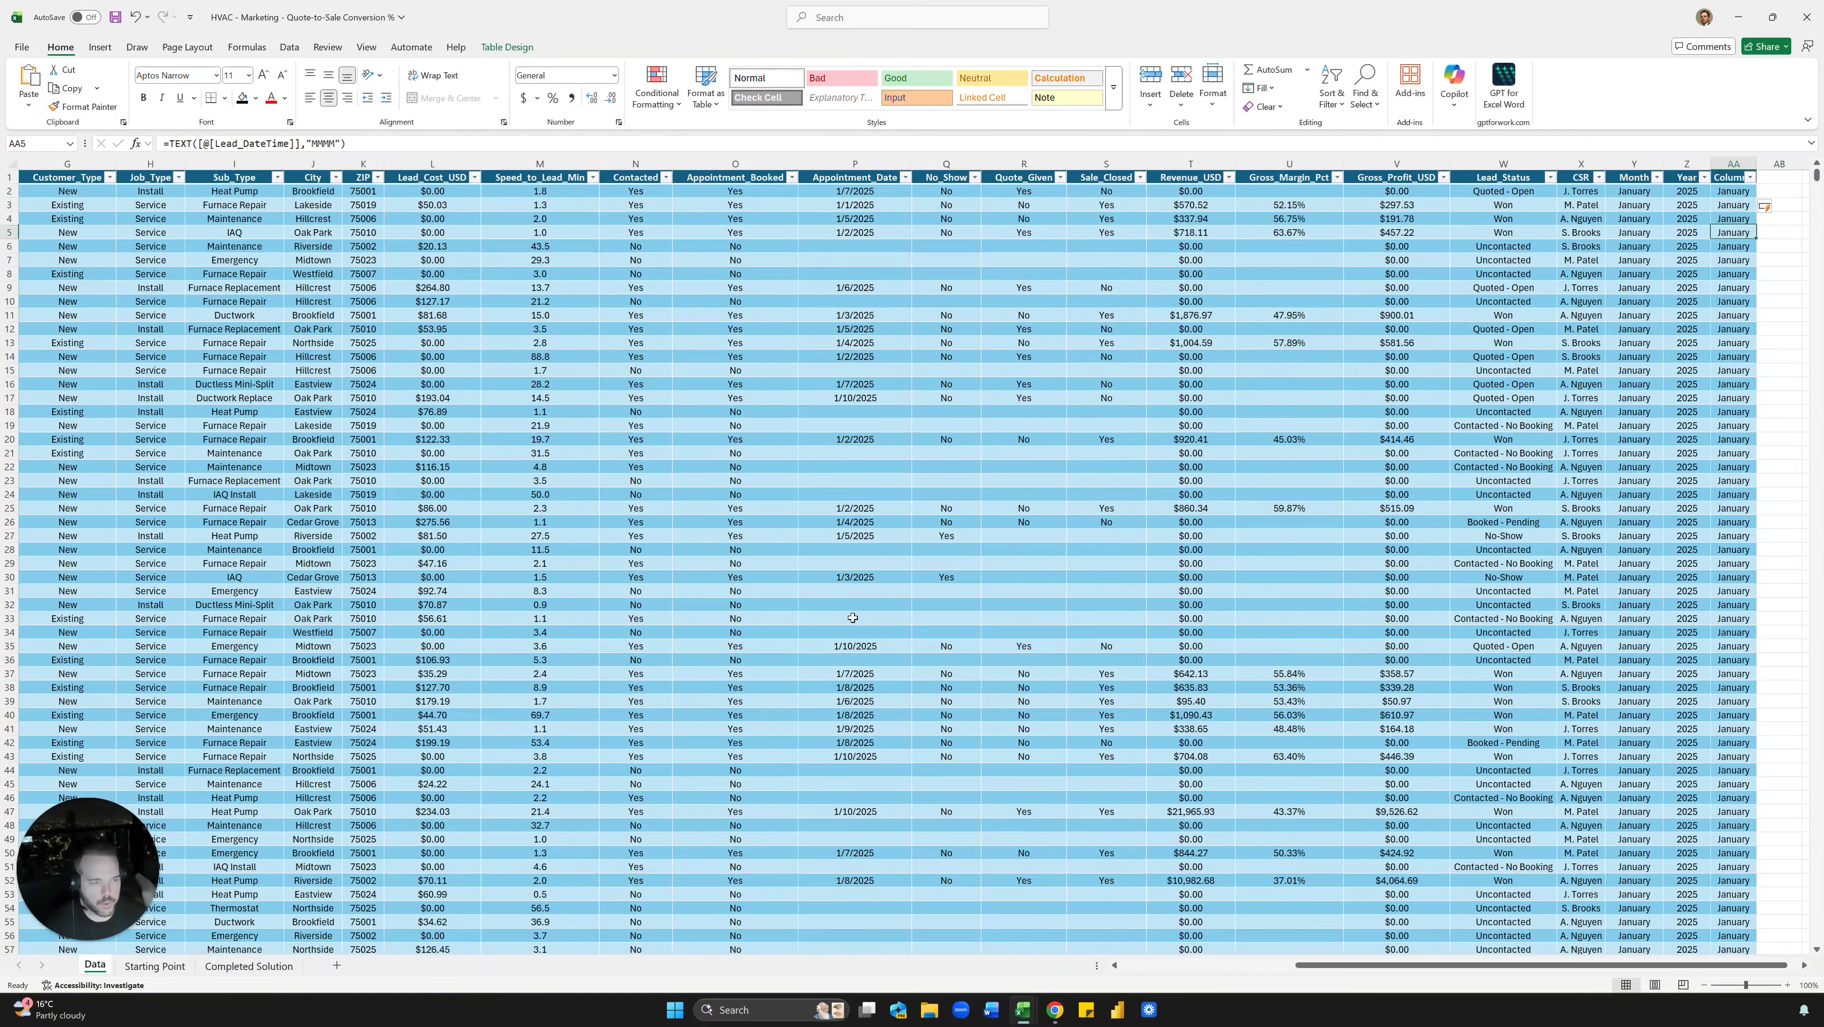
Add another calculated column to the lead table, starting in AB2, with the formula =TEXT([@[Lead_Date]],"YYYY")
{"action": "key", "text": "Down"}
{"action": "key", "text": "Up"}
{"action": "key", "text": "Up"}
{"action": "key", "text": "Up"}
{"action": "key", "text": "Right"}
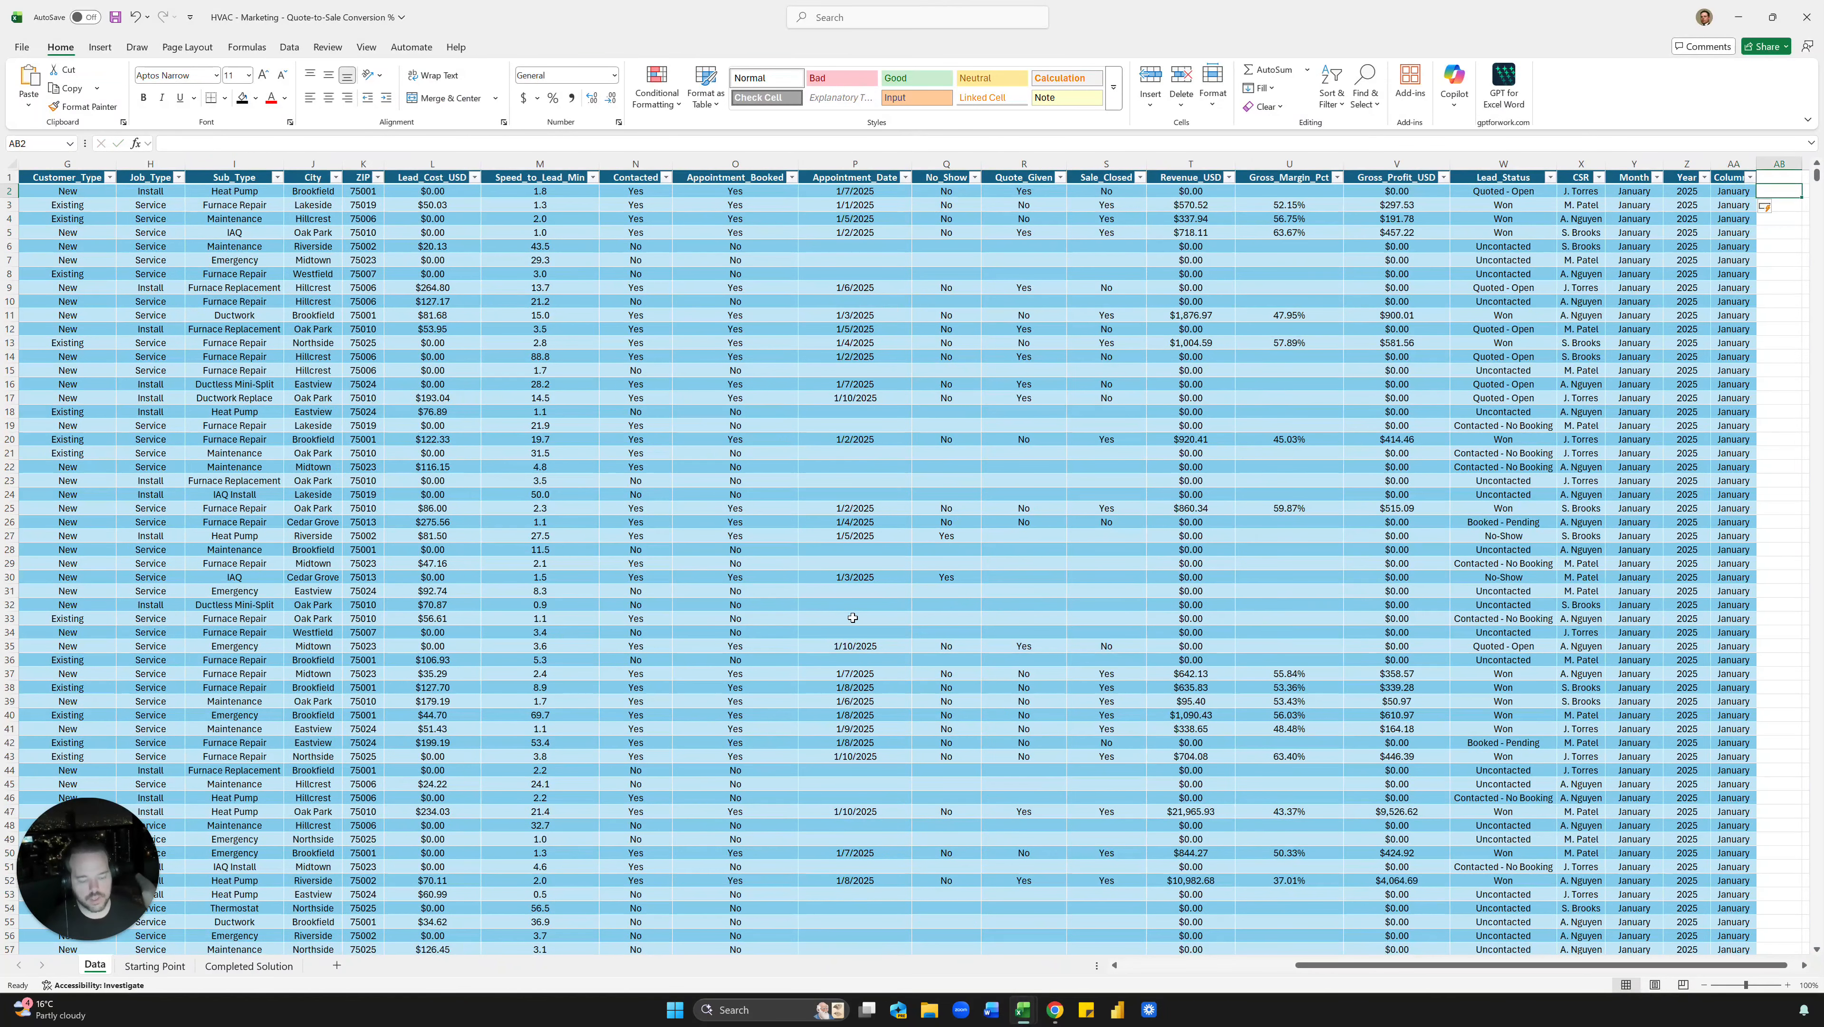
{"action": "type", "text": "=TEXT("}
{"action": "key", "text": "ctrl+Left"}
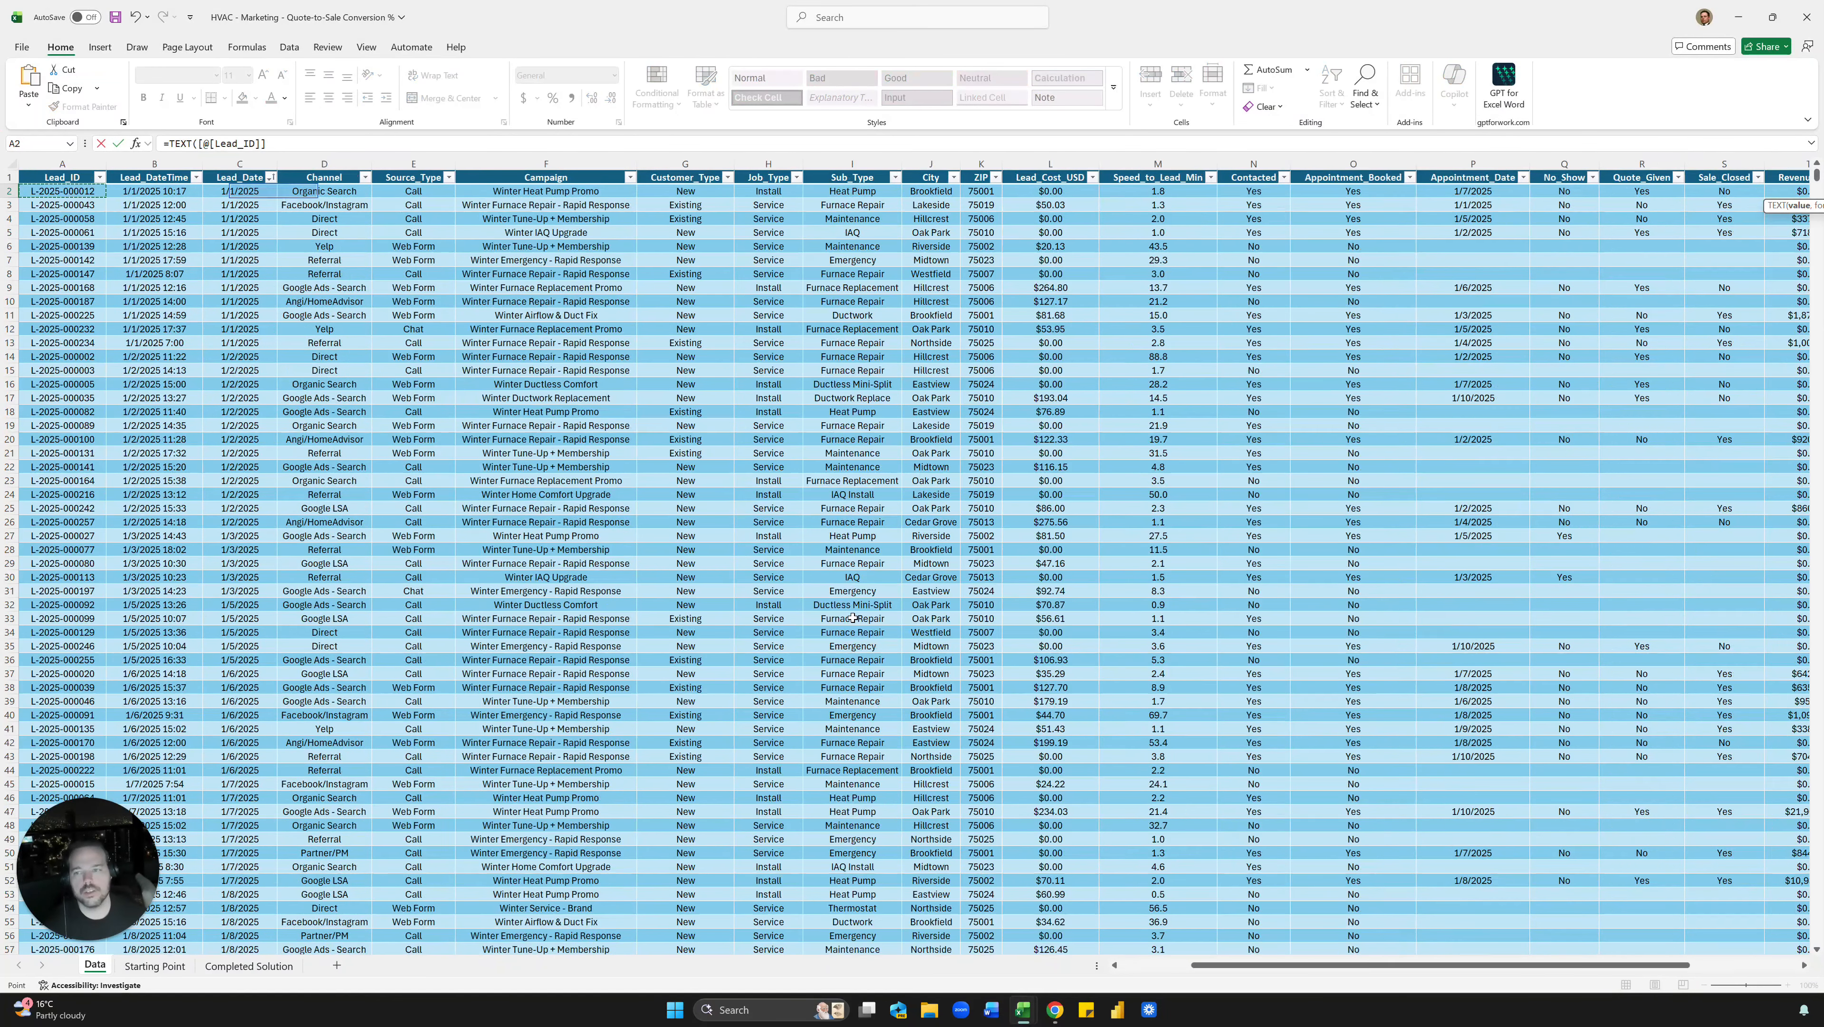
{"action": "key", "text": "Right"}
{"action": "key", "text": "Right"}
{"action": "type", "text": ","}
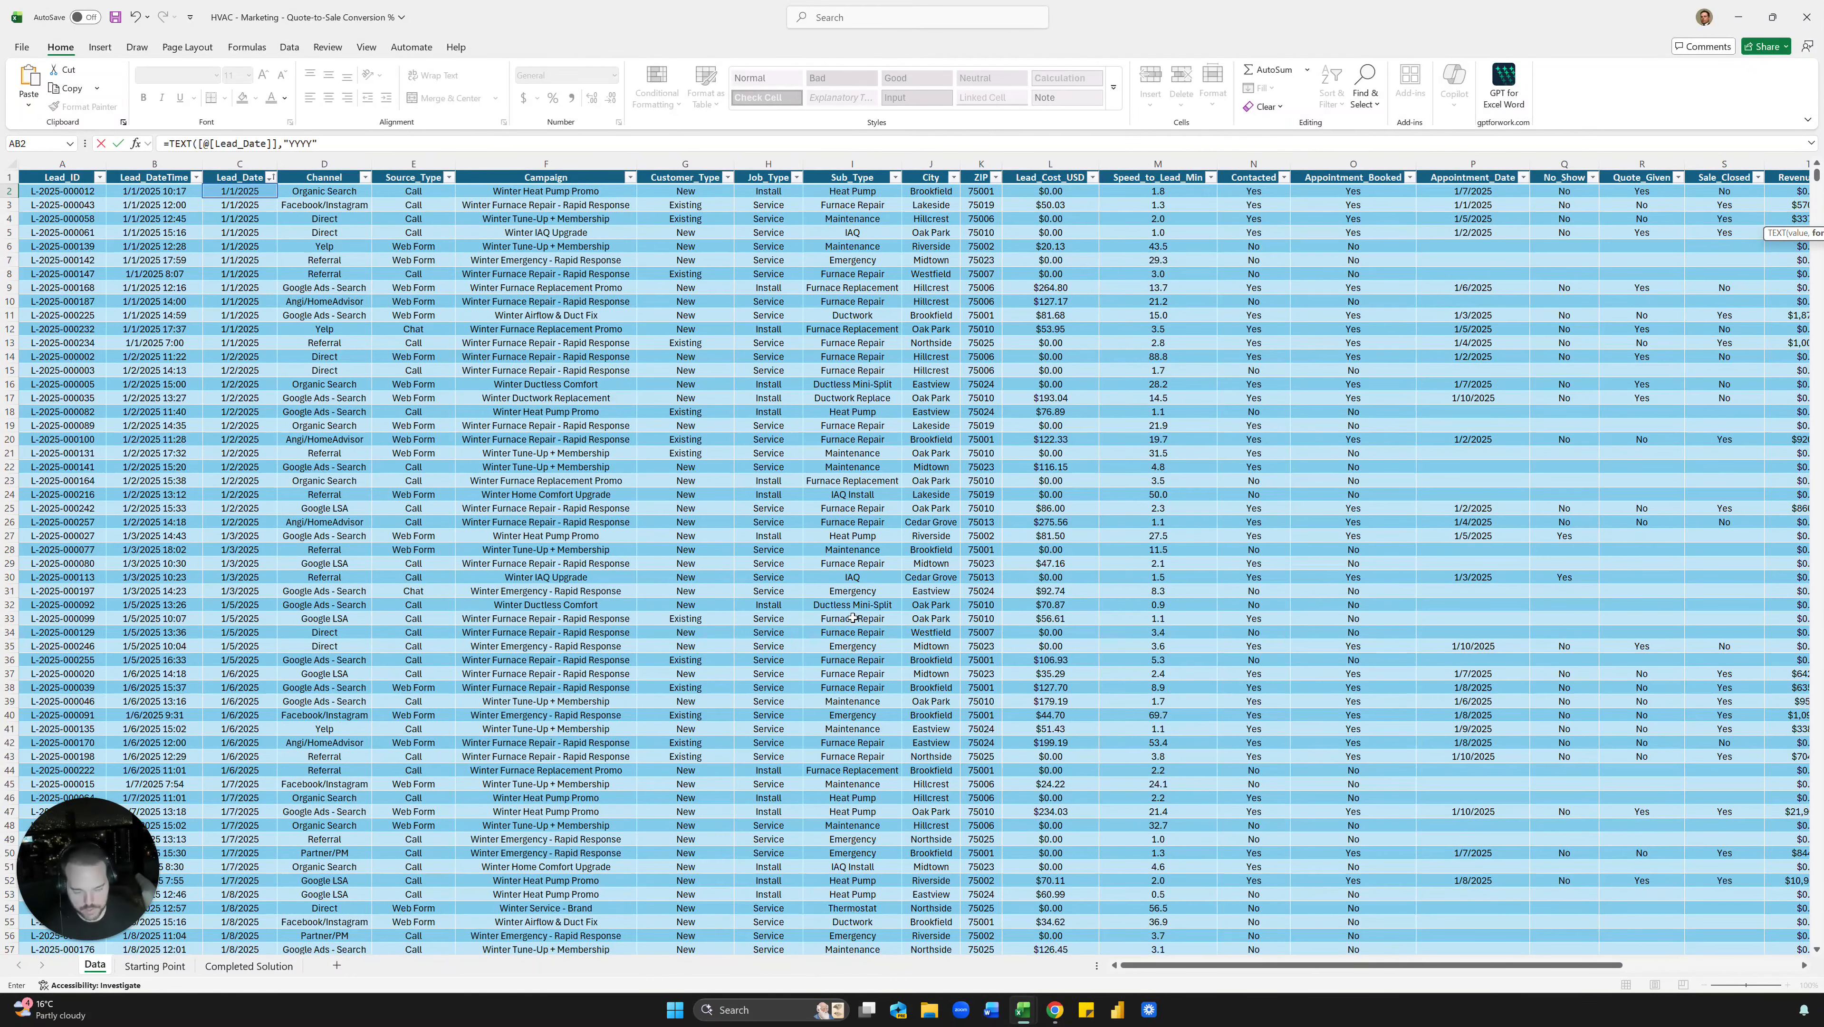
{"action": "key", "text": "Return"}
{"action": "key", "text": "Left"}
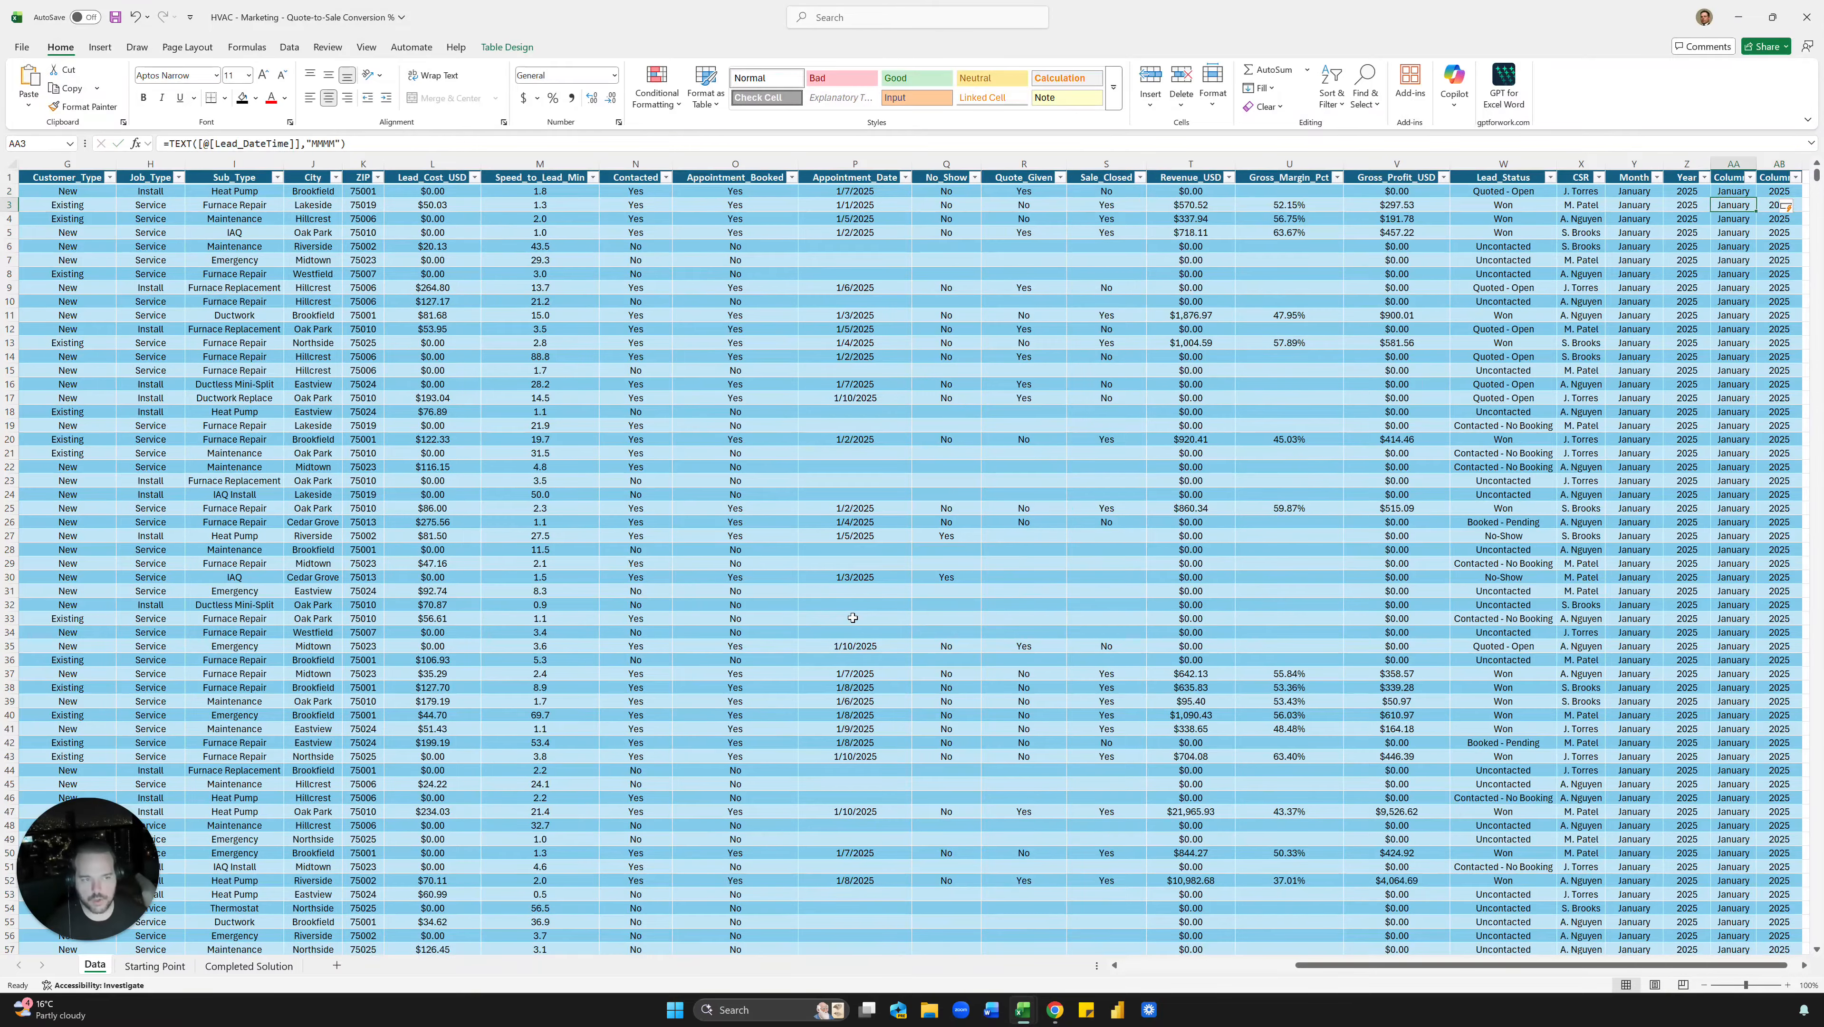
Delete the two added helper columns AA and AB after the Year column
{"action": "left_click", "coordinate": [1733, 160]}
{"action": "left_click_drag", "start_coordinate": [1733, 159], "coordinate": [1773, 161]}
{"action": "key", "text": "ctrl+minus"}
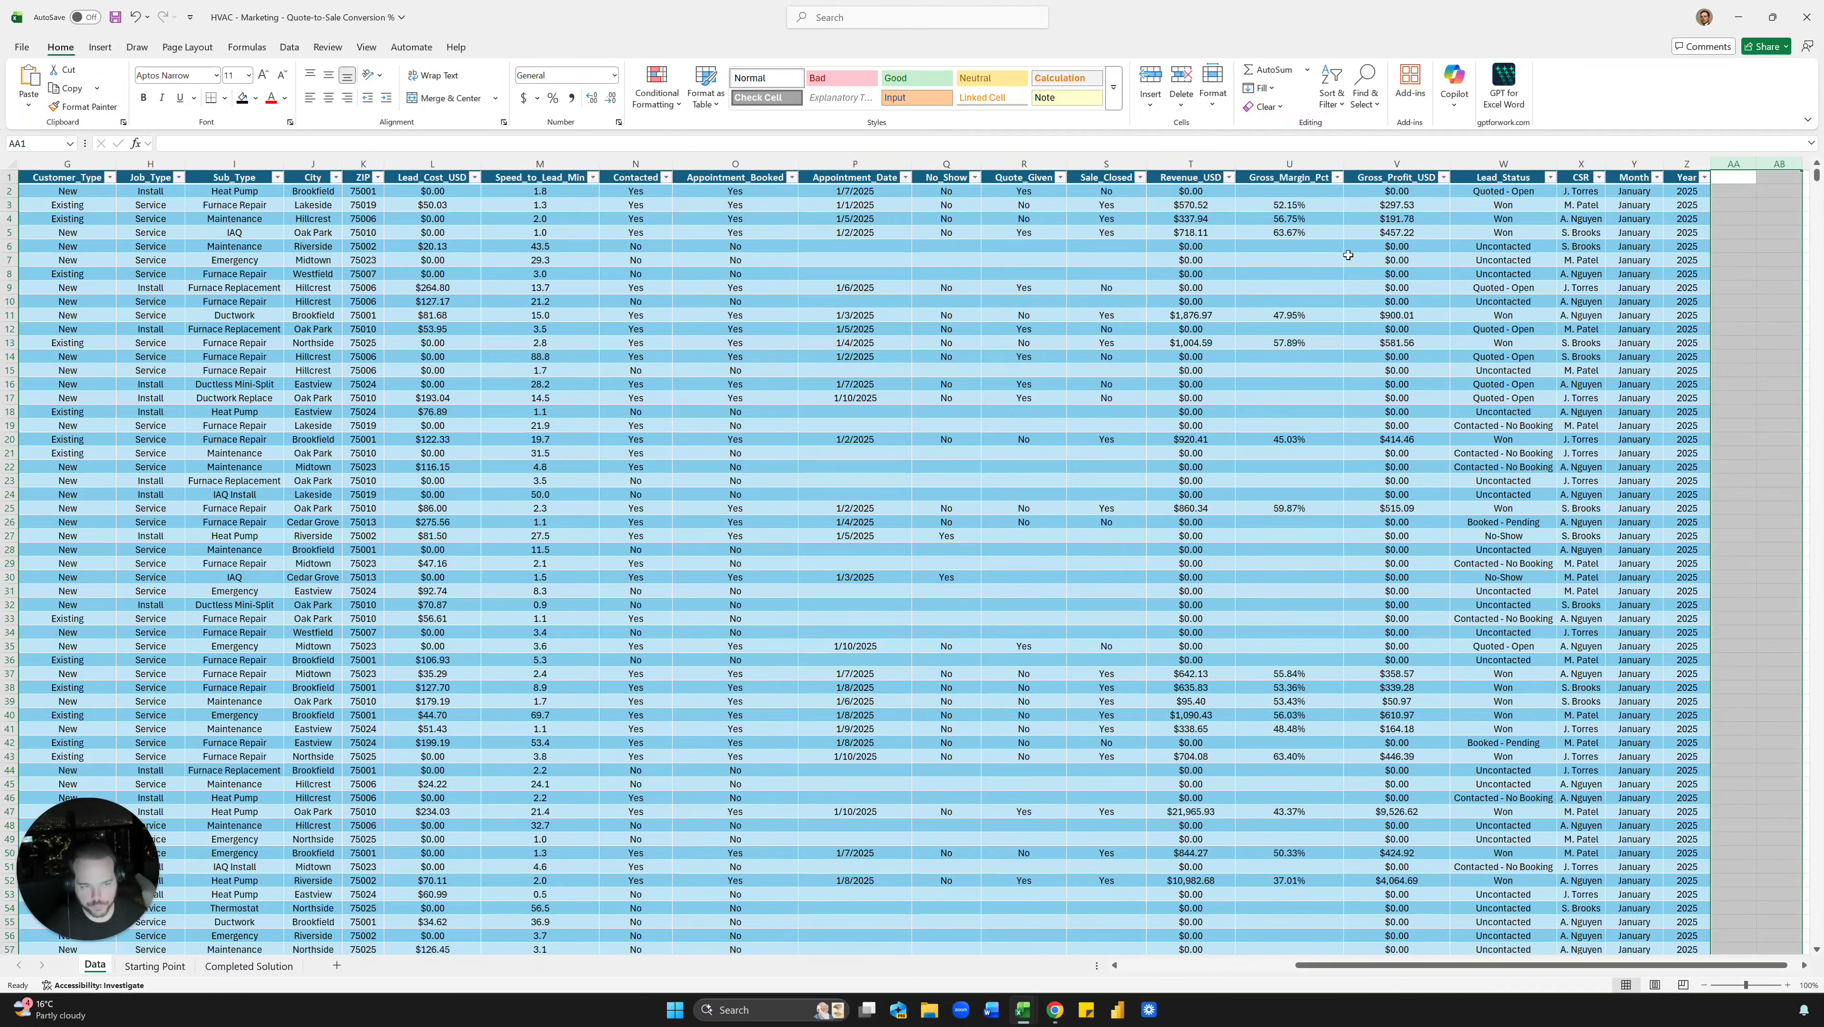
In B2 of the Starting Point sheet, list the unique month-year pairs including headers with =UNIQUE(tbl_leads[[#All],[Month]:[Year]])
{"action": "left_click", "coordinate": [165, 972]}
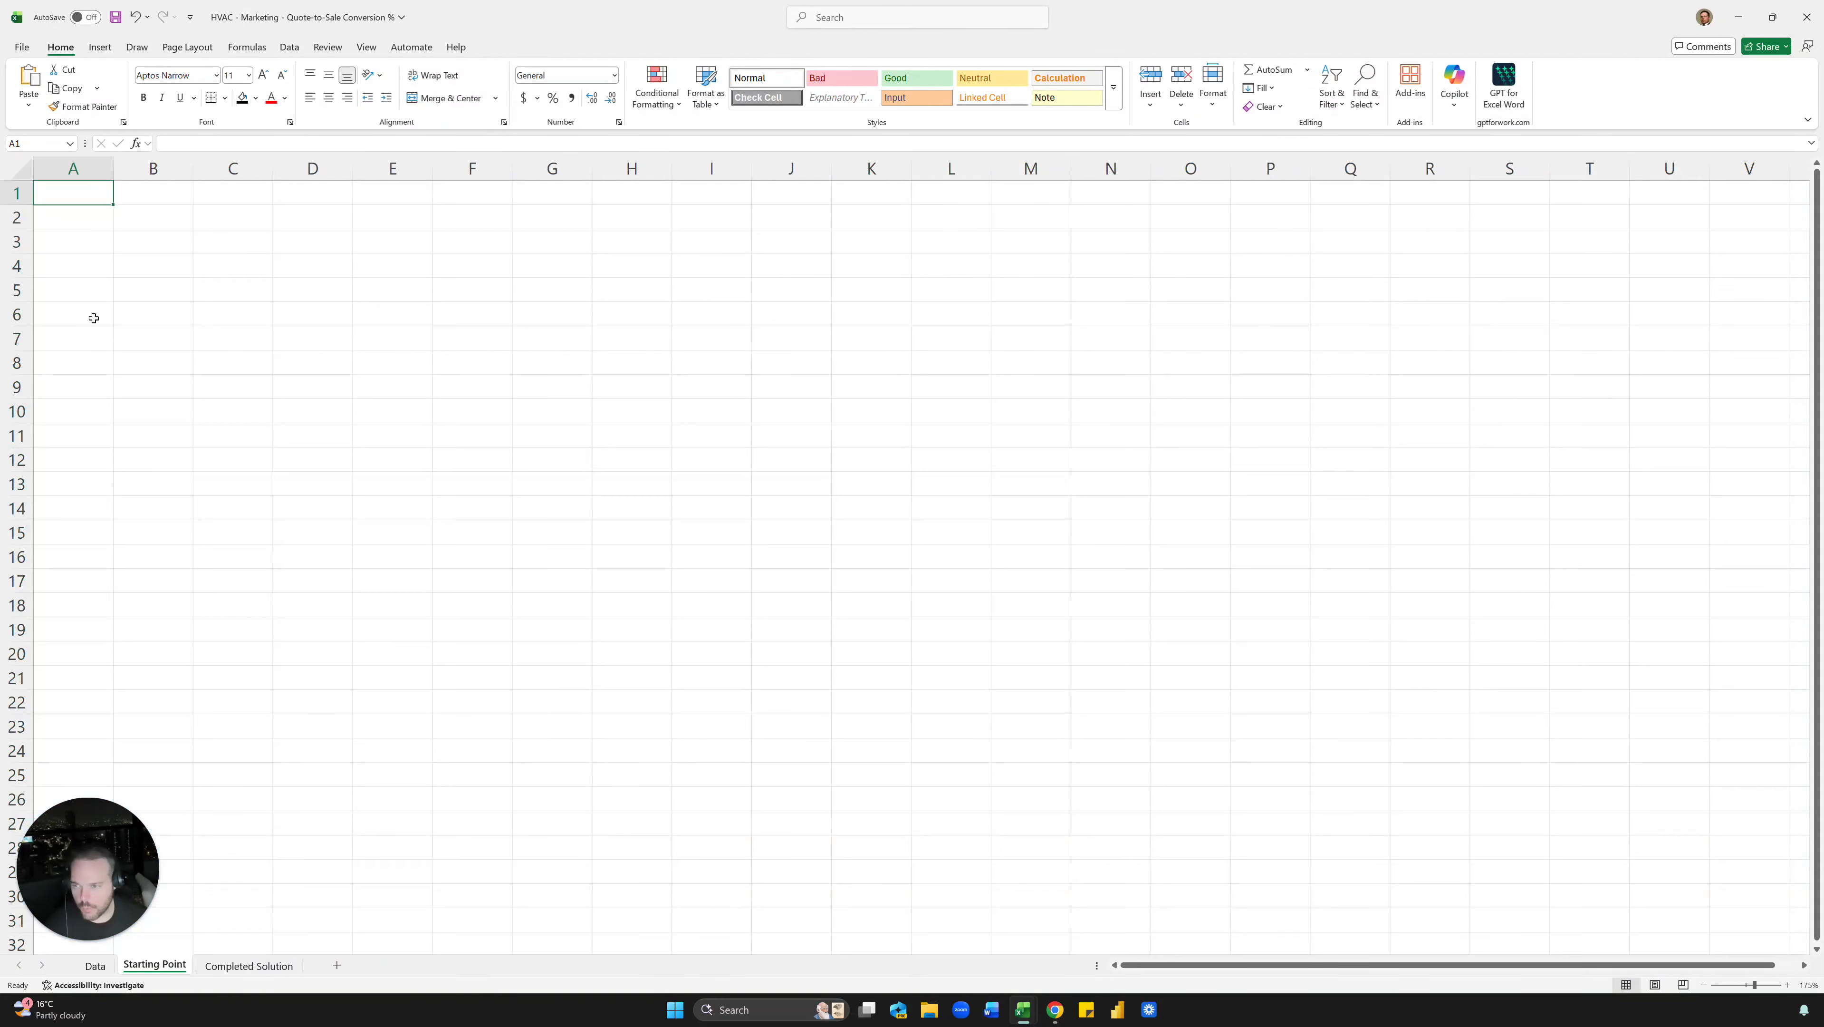
{"action": "left_click", "coordinate": [136, 221]}
{"action": "type", "text": "=uniq"}
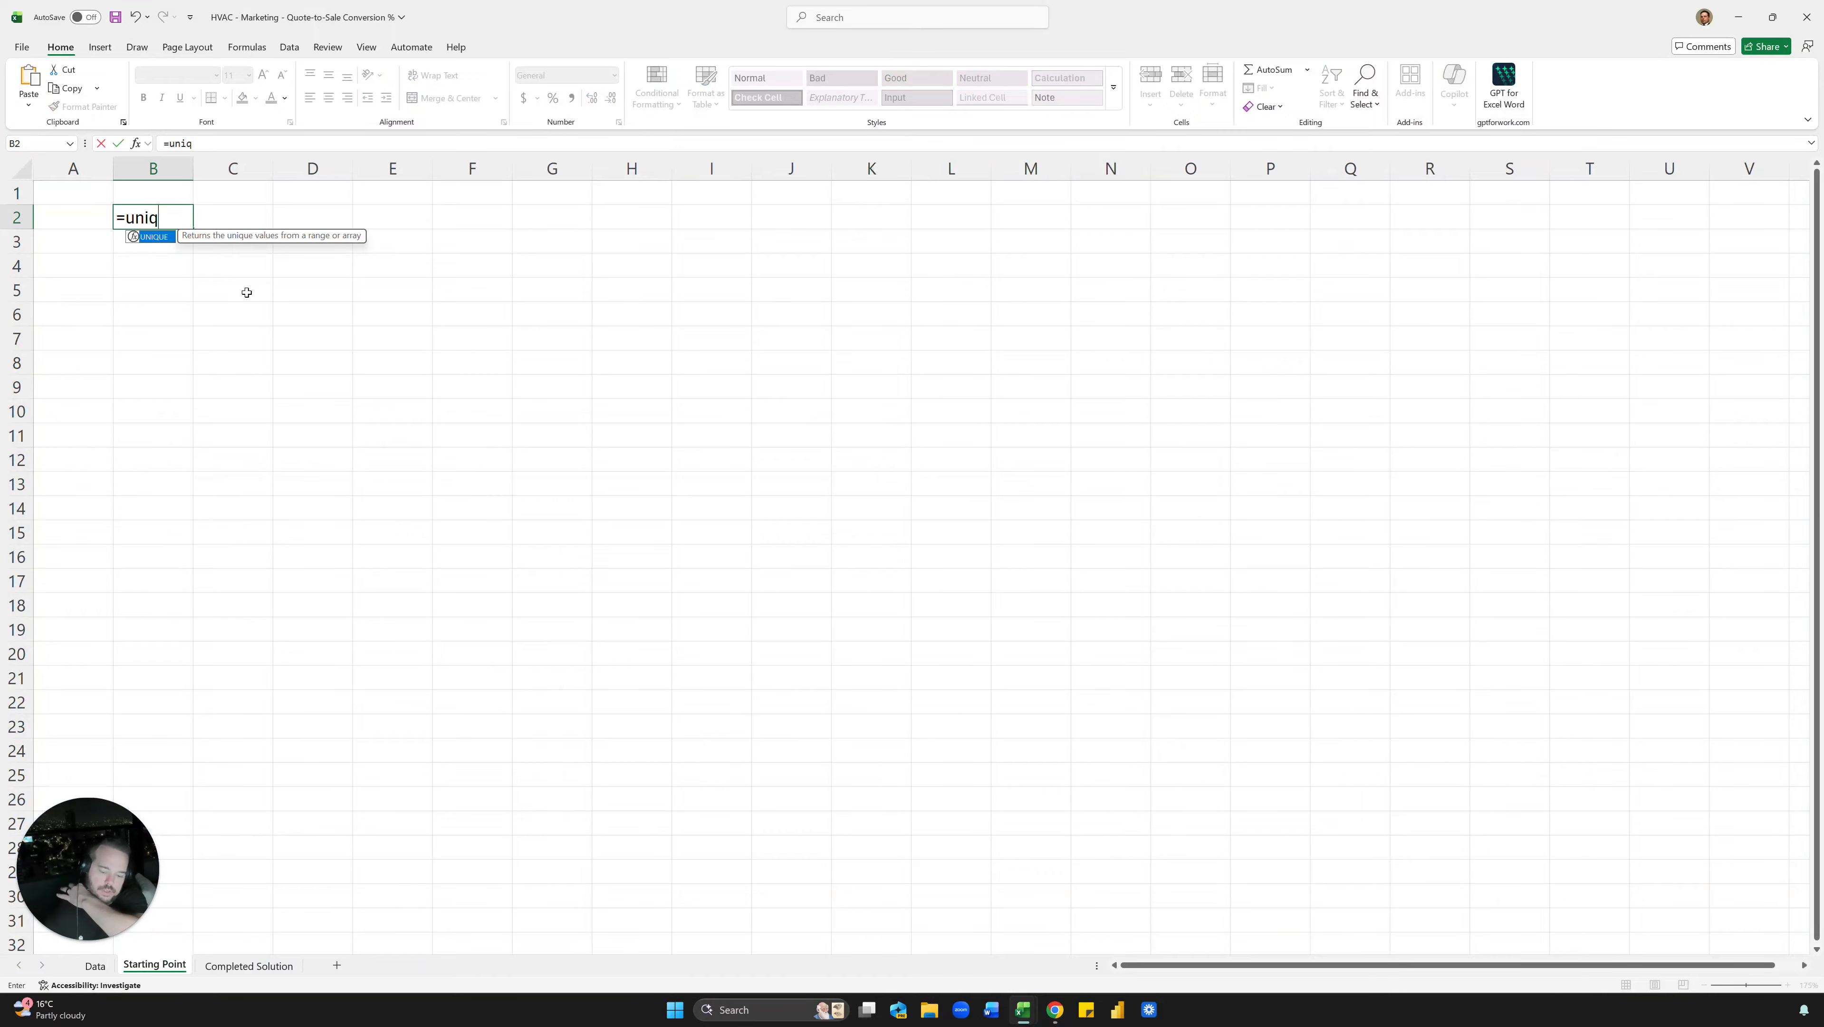
{"action": "key", "text": "Tab"}
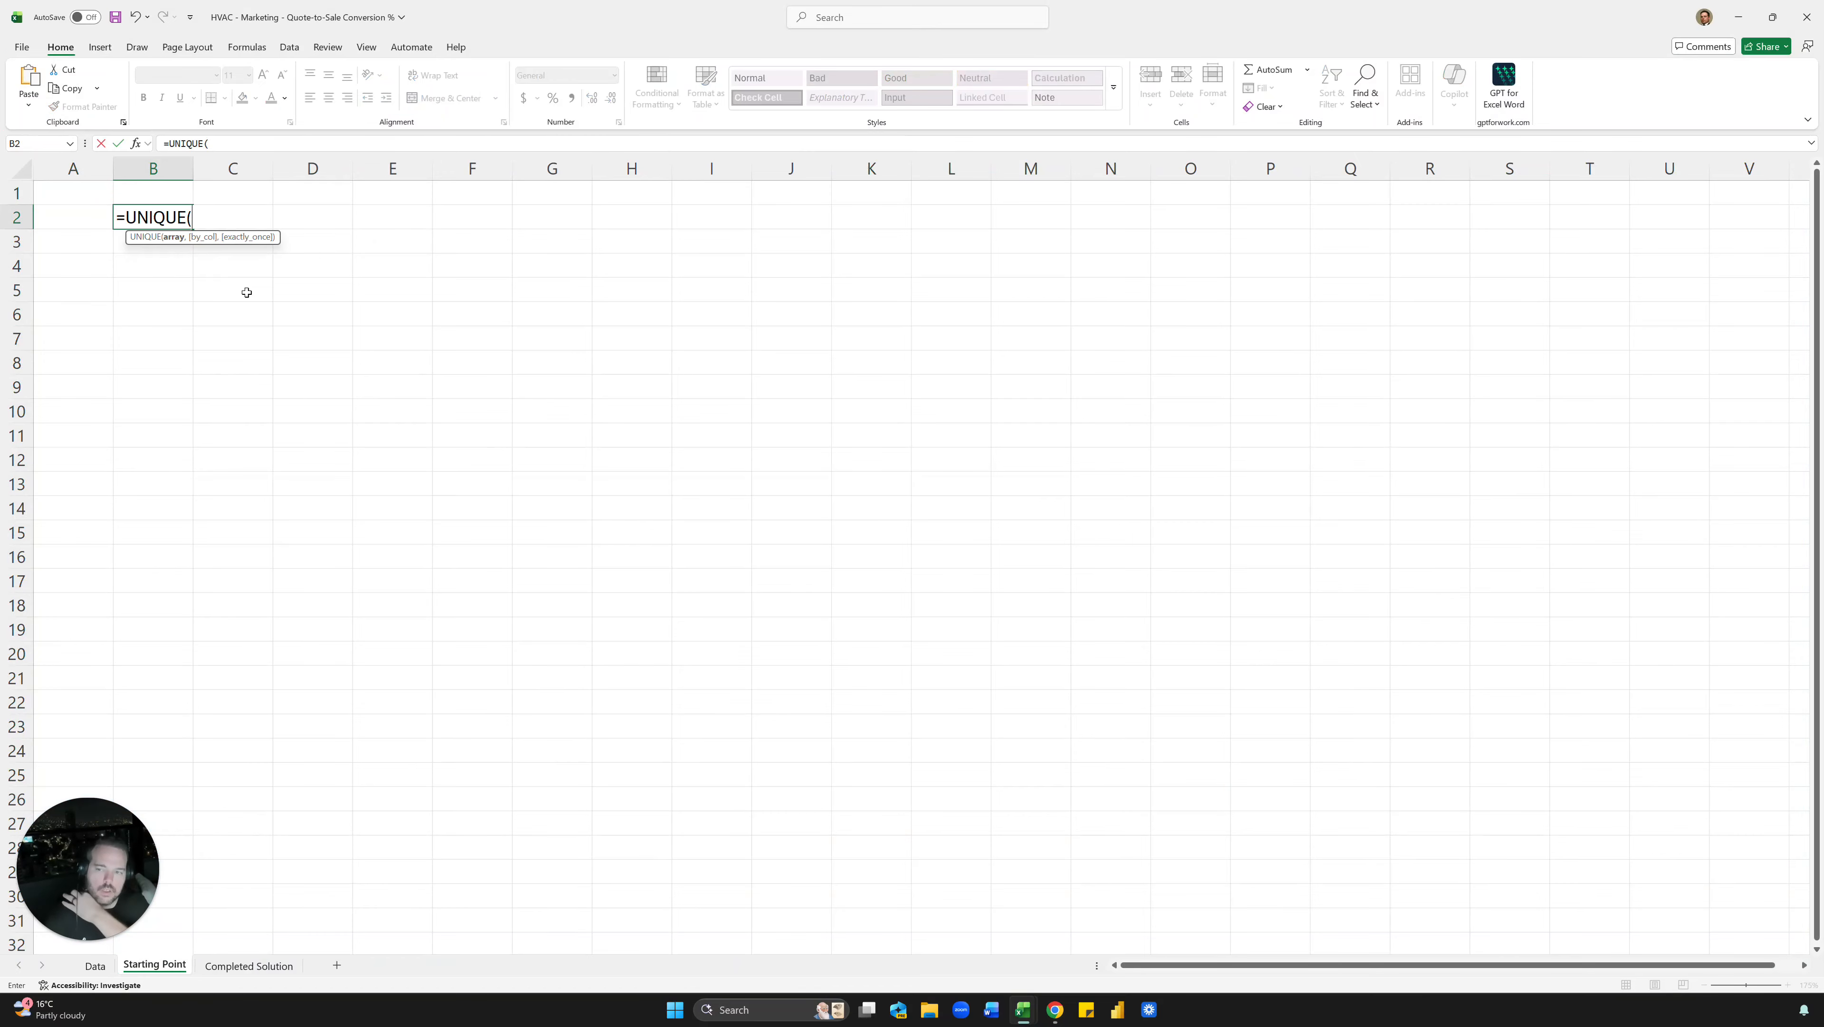
{"action": "left_click", "coordinate": [111, 966]}
{"action": "left_click", "coordinate": [1639, 180]}
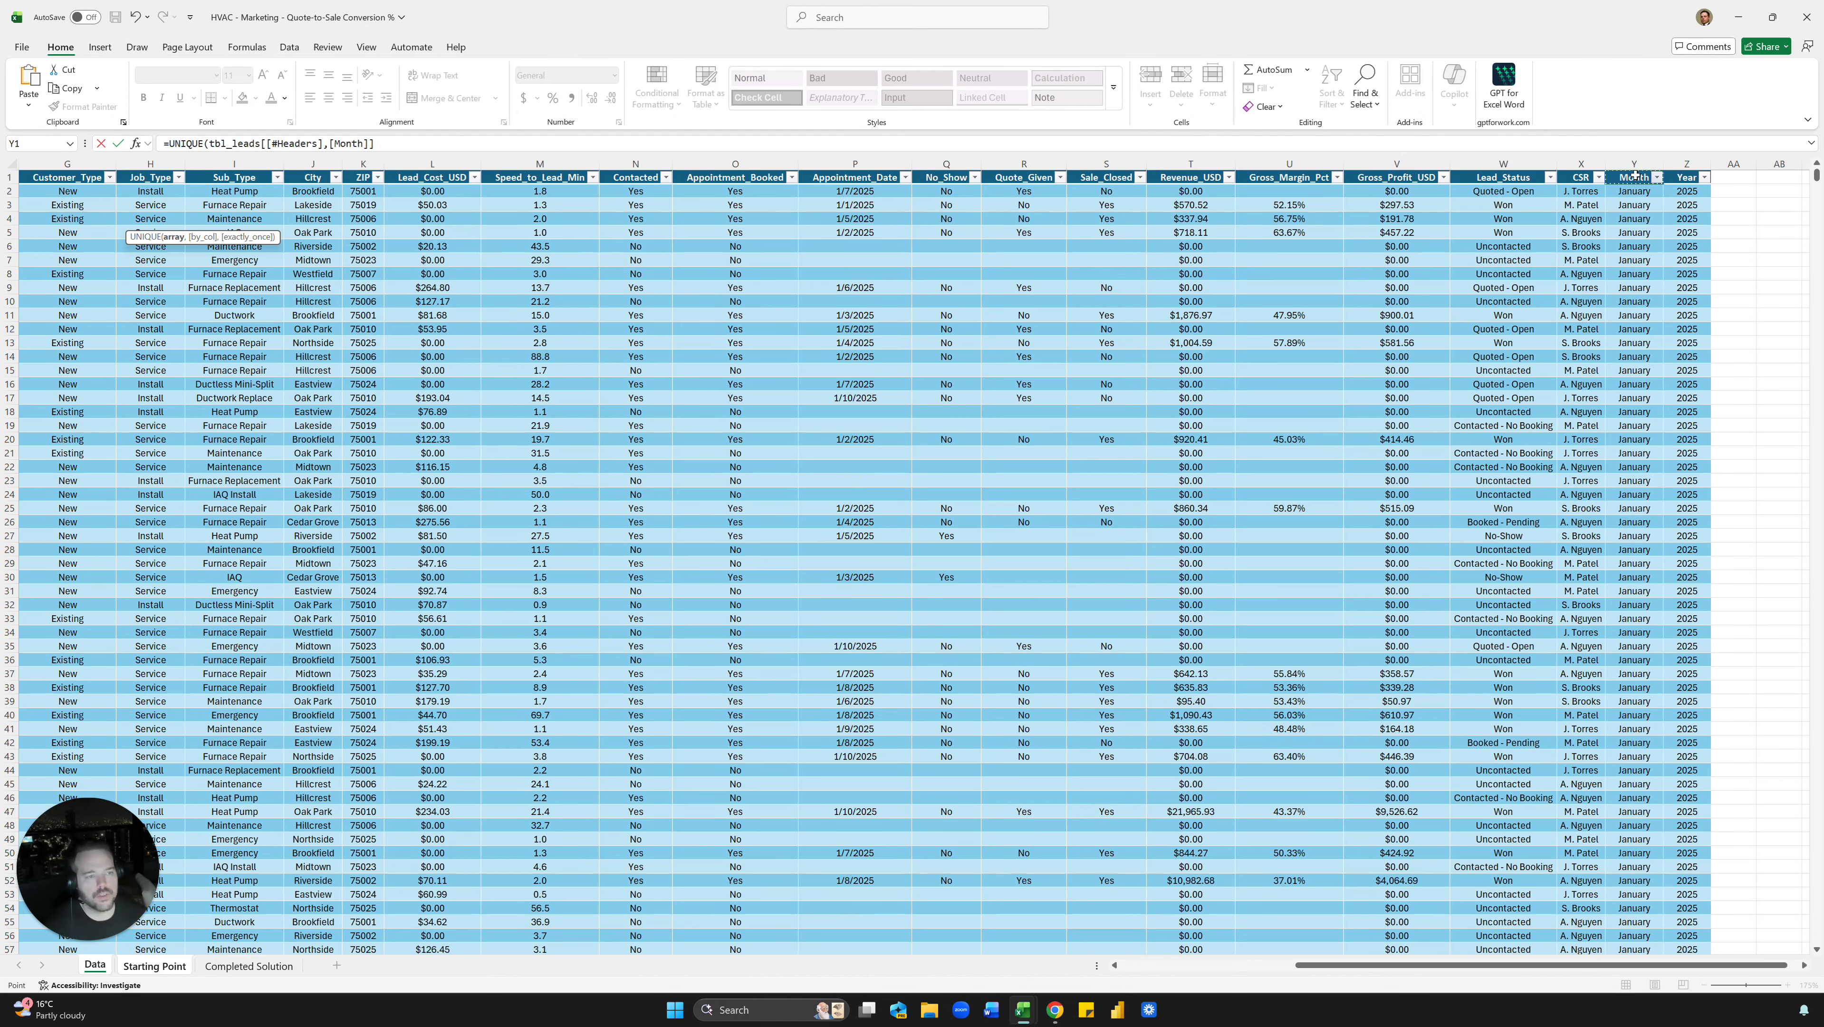
{"action": "left_click_drag", "start_coordinate": [1635, 178], "coordinate": [1678, 175]}
{"action": "key", "text": "ctrl+shift+Down"}
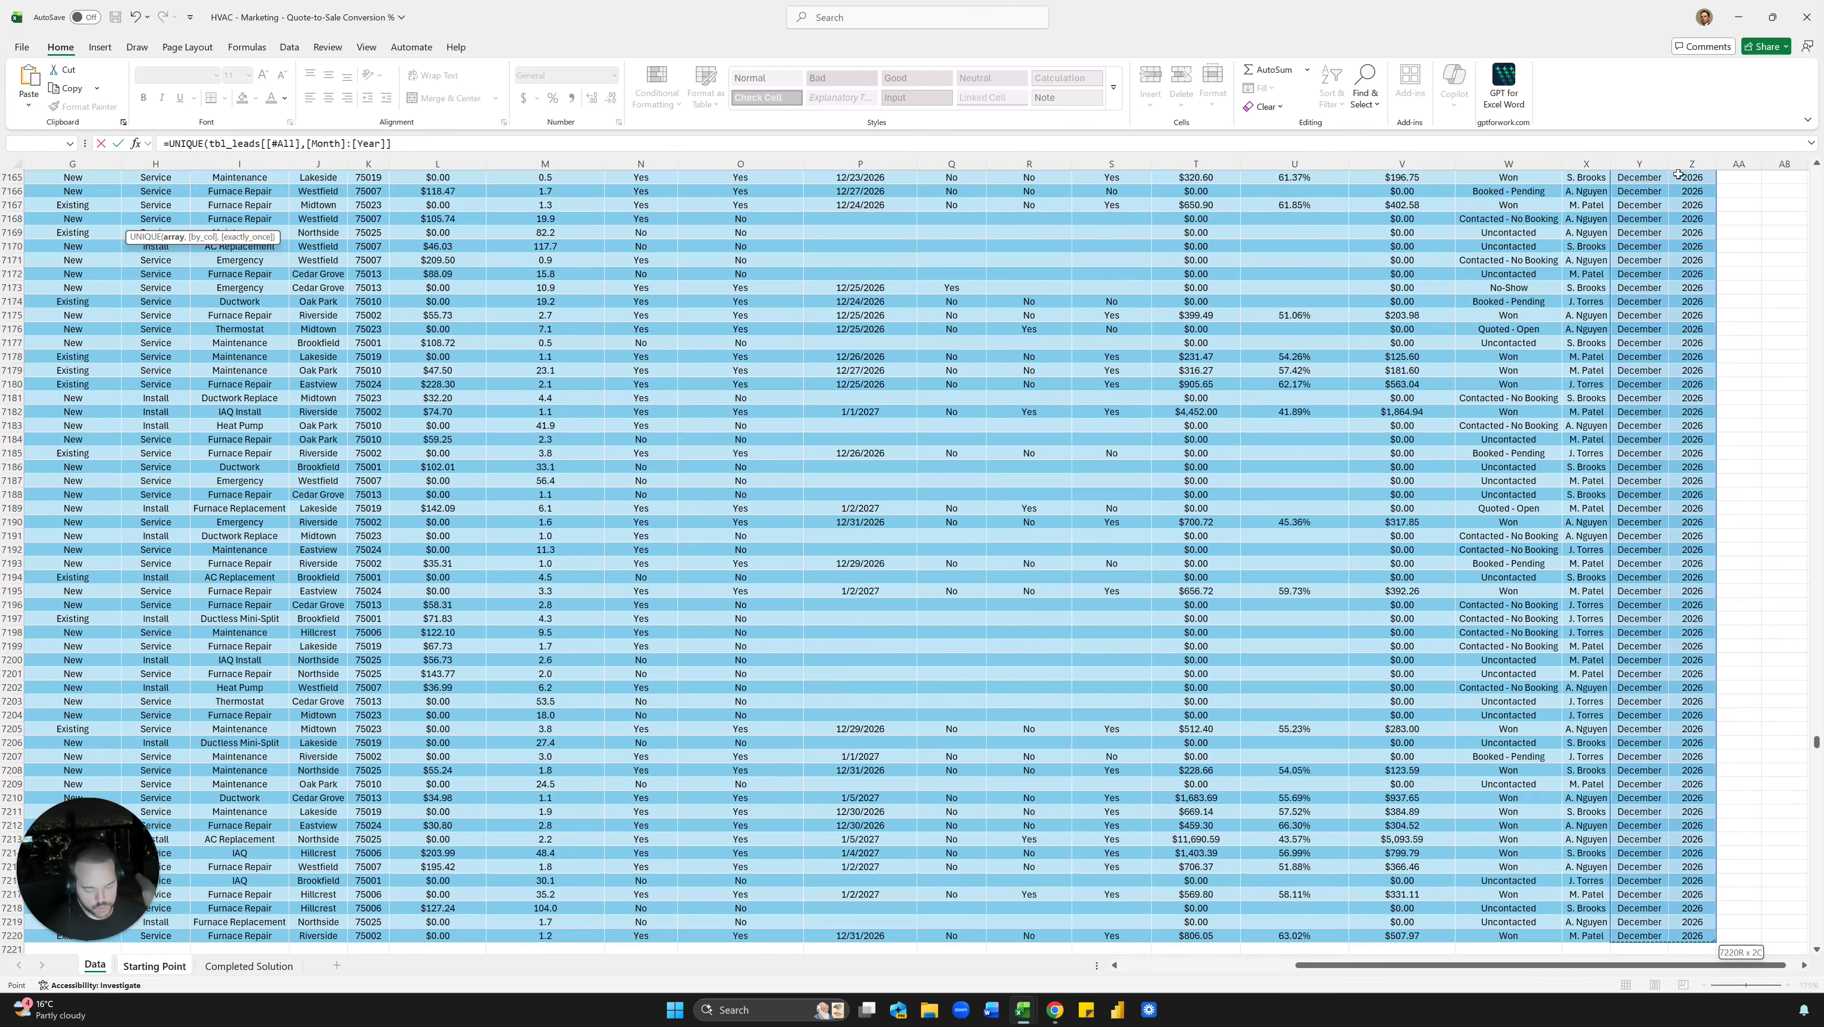
{"action": "key", "text": "Return"}
{"action": "key", "text": "Down"}
{"action": "key", "text": "Down"}
{"action": "key", "text": "Down"}
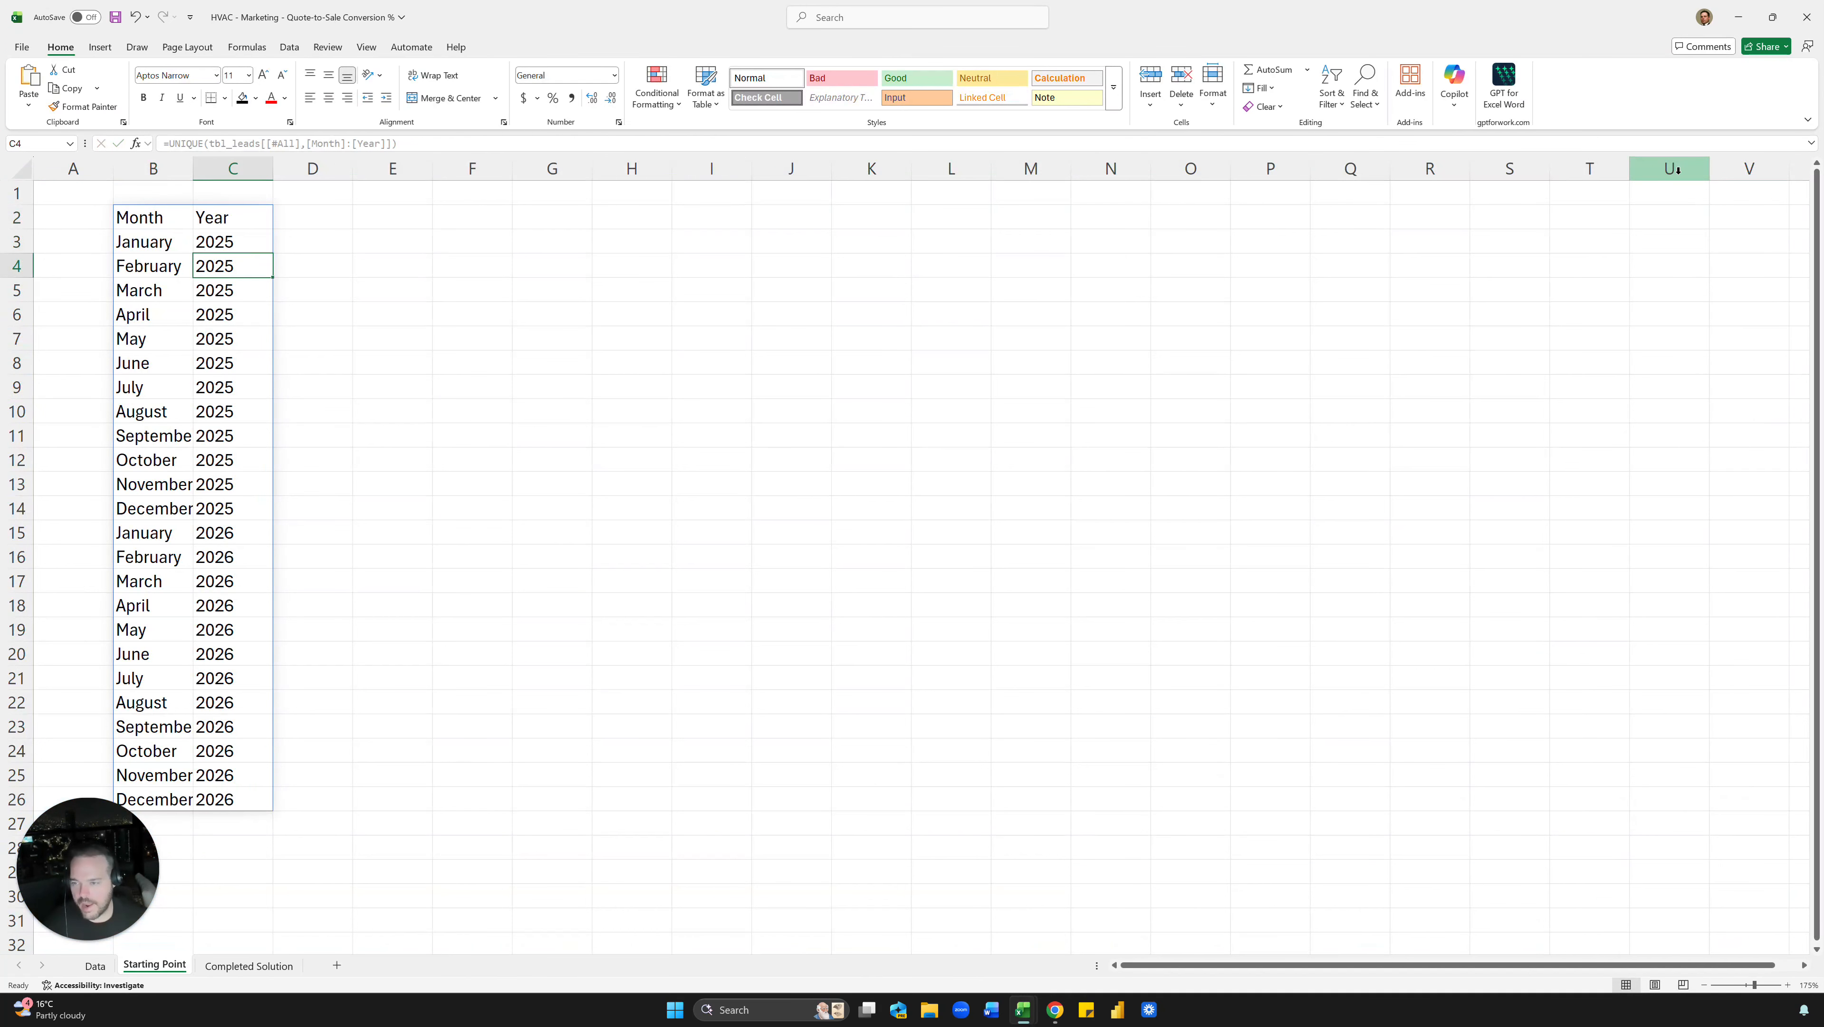
Replace the spilled Month and Year list in B2:C26 with its plain values
{"action": "key", "text": "Up"}
{"action": "key", "text": "Up"}
{"action": "key", "text": "Up"}
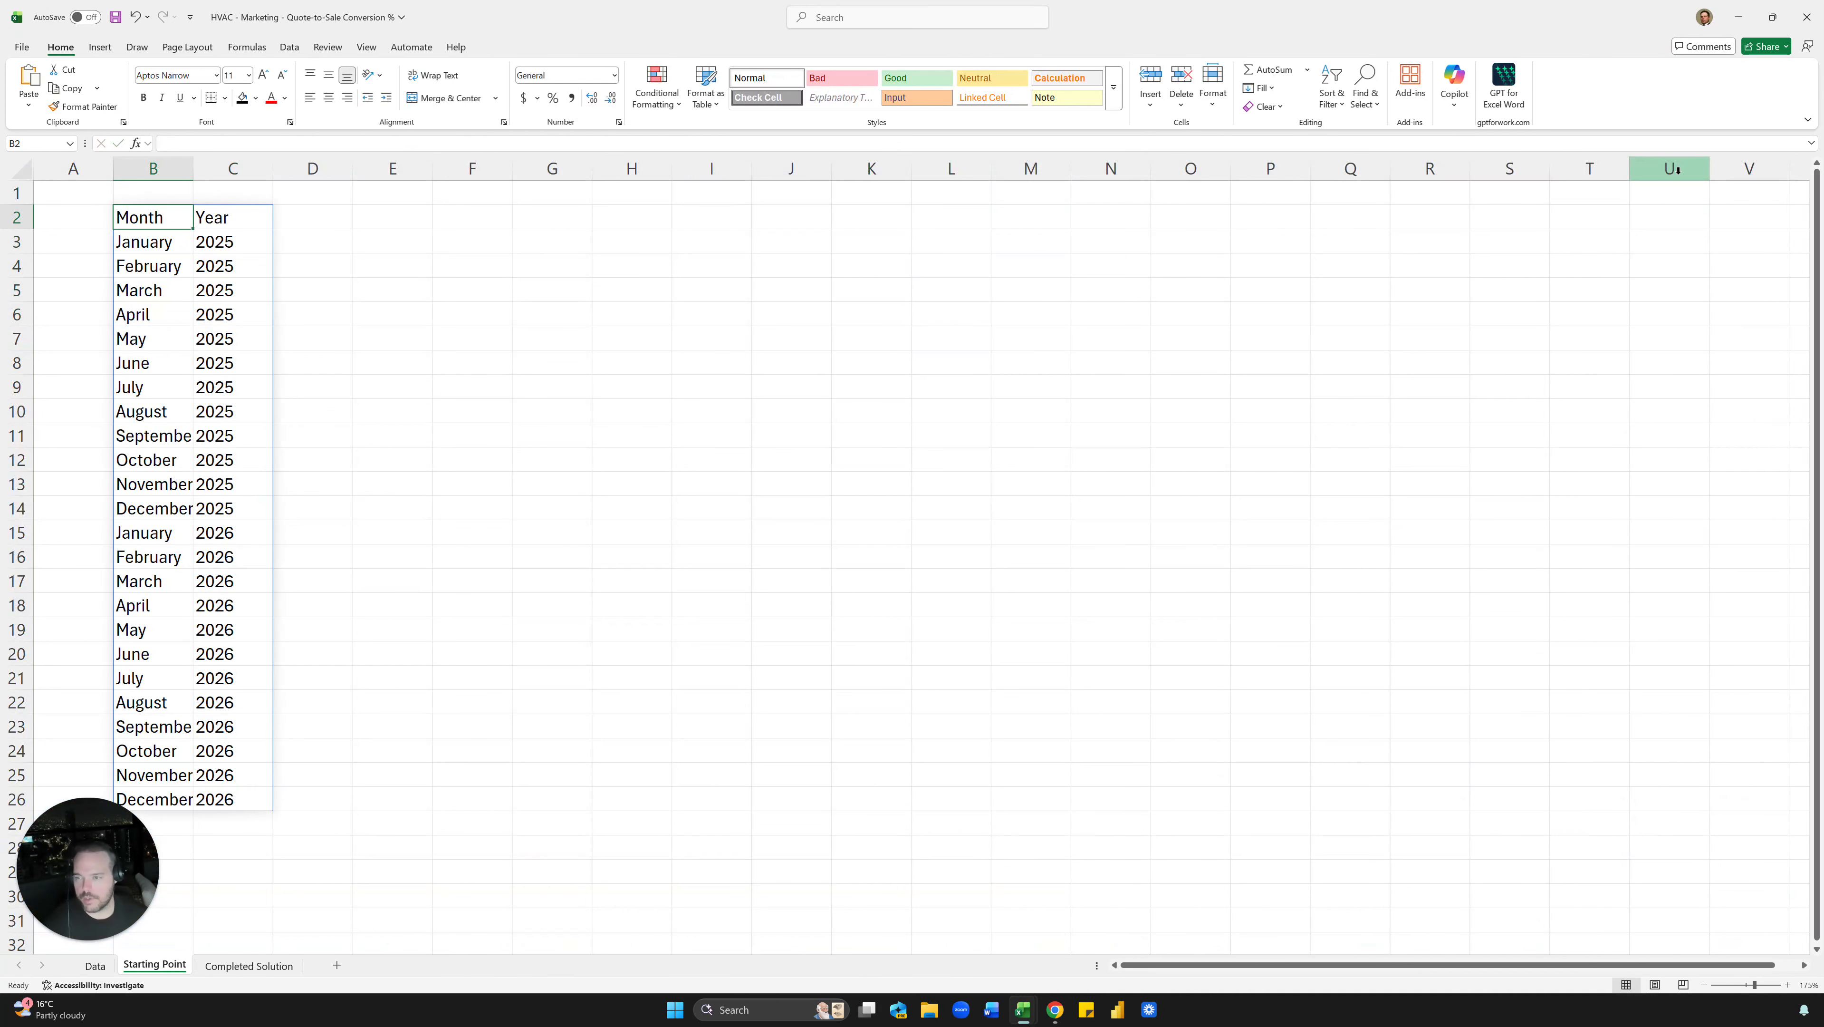
{"action": "key", "text": "shift+Right"}
{"action": "key", "text": "ctrl+shift+Down"}
{"action": "key", "text": "ctrl+c"}
{"action": "key", "text": "ctrl+shift+v"}
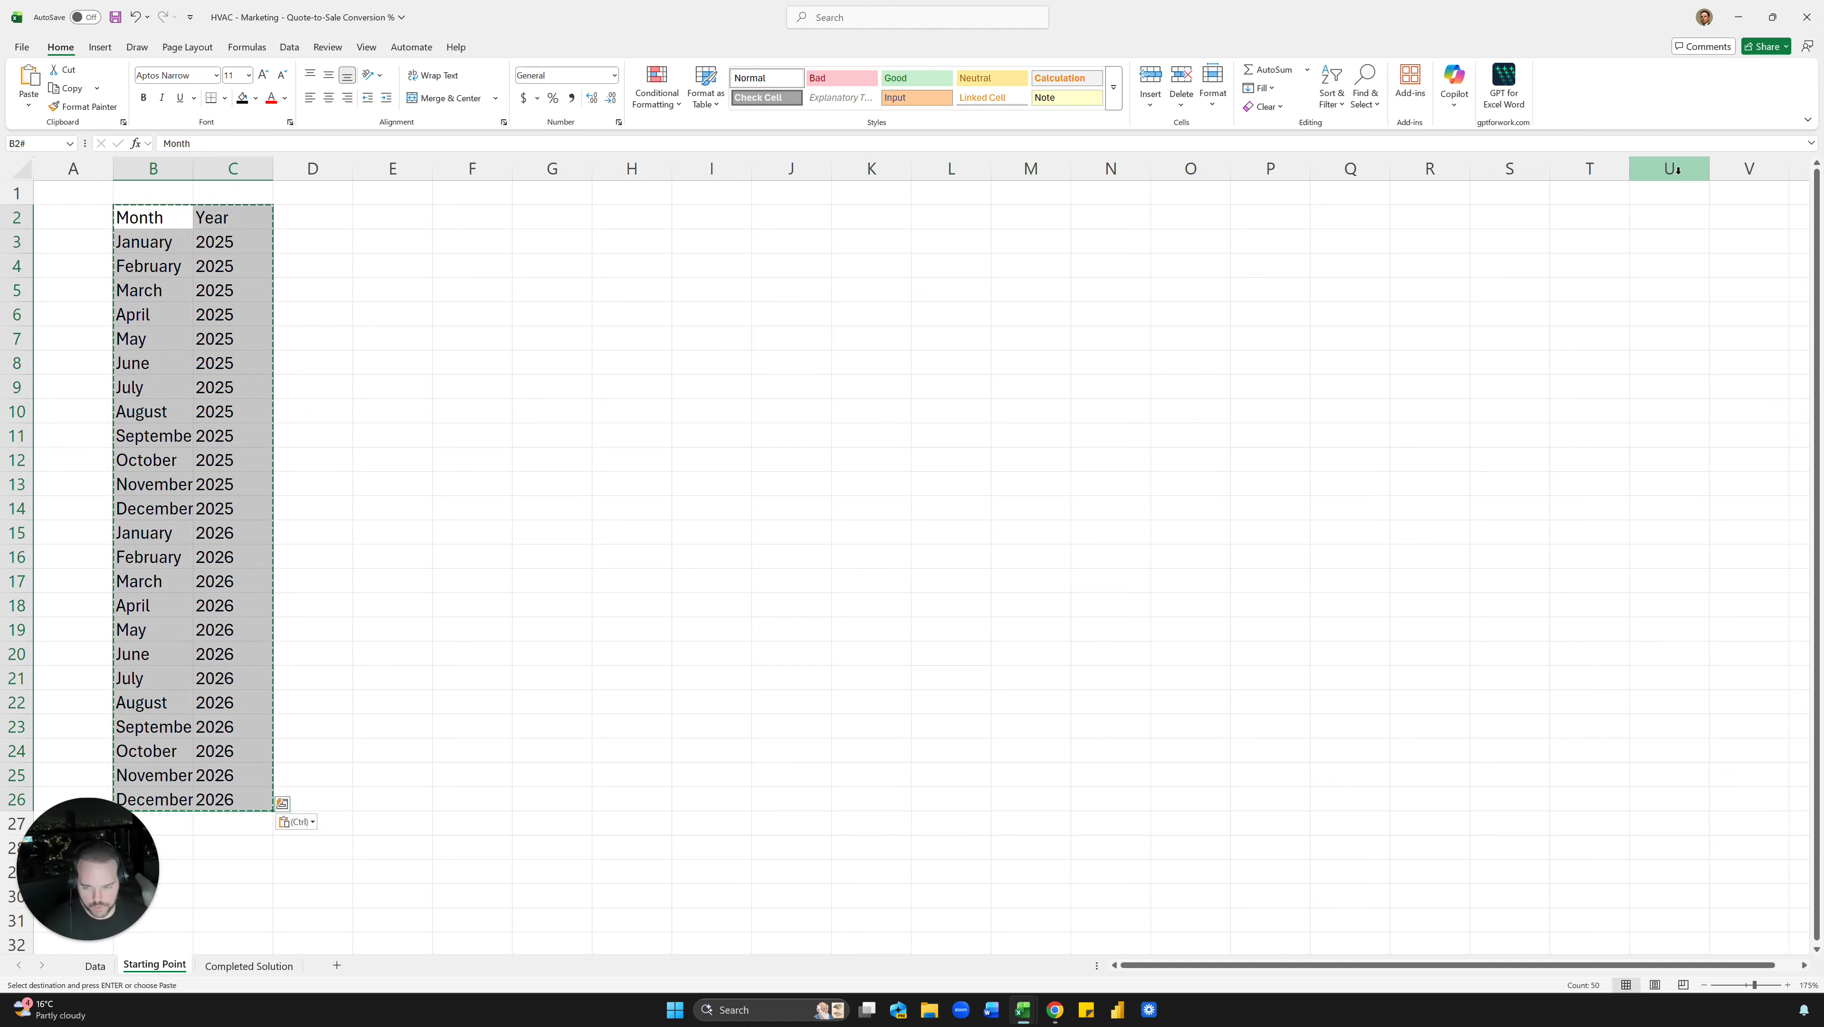
{"action": "left_click", "coordinate": [674, 387]}
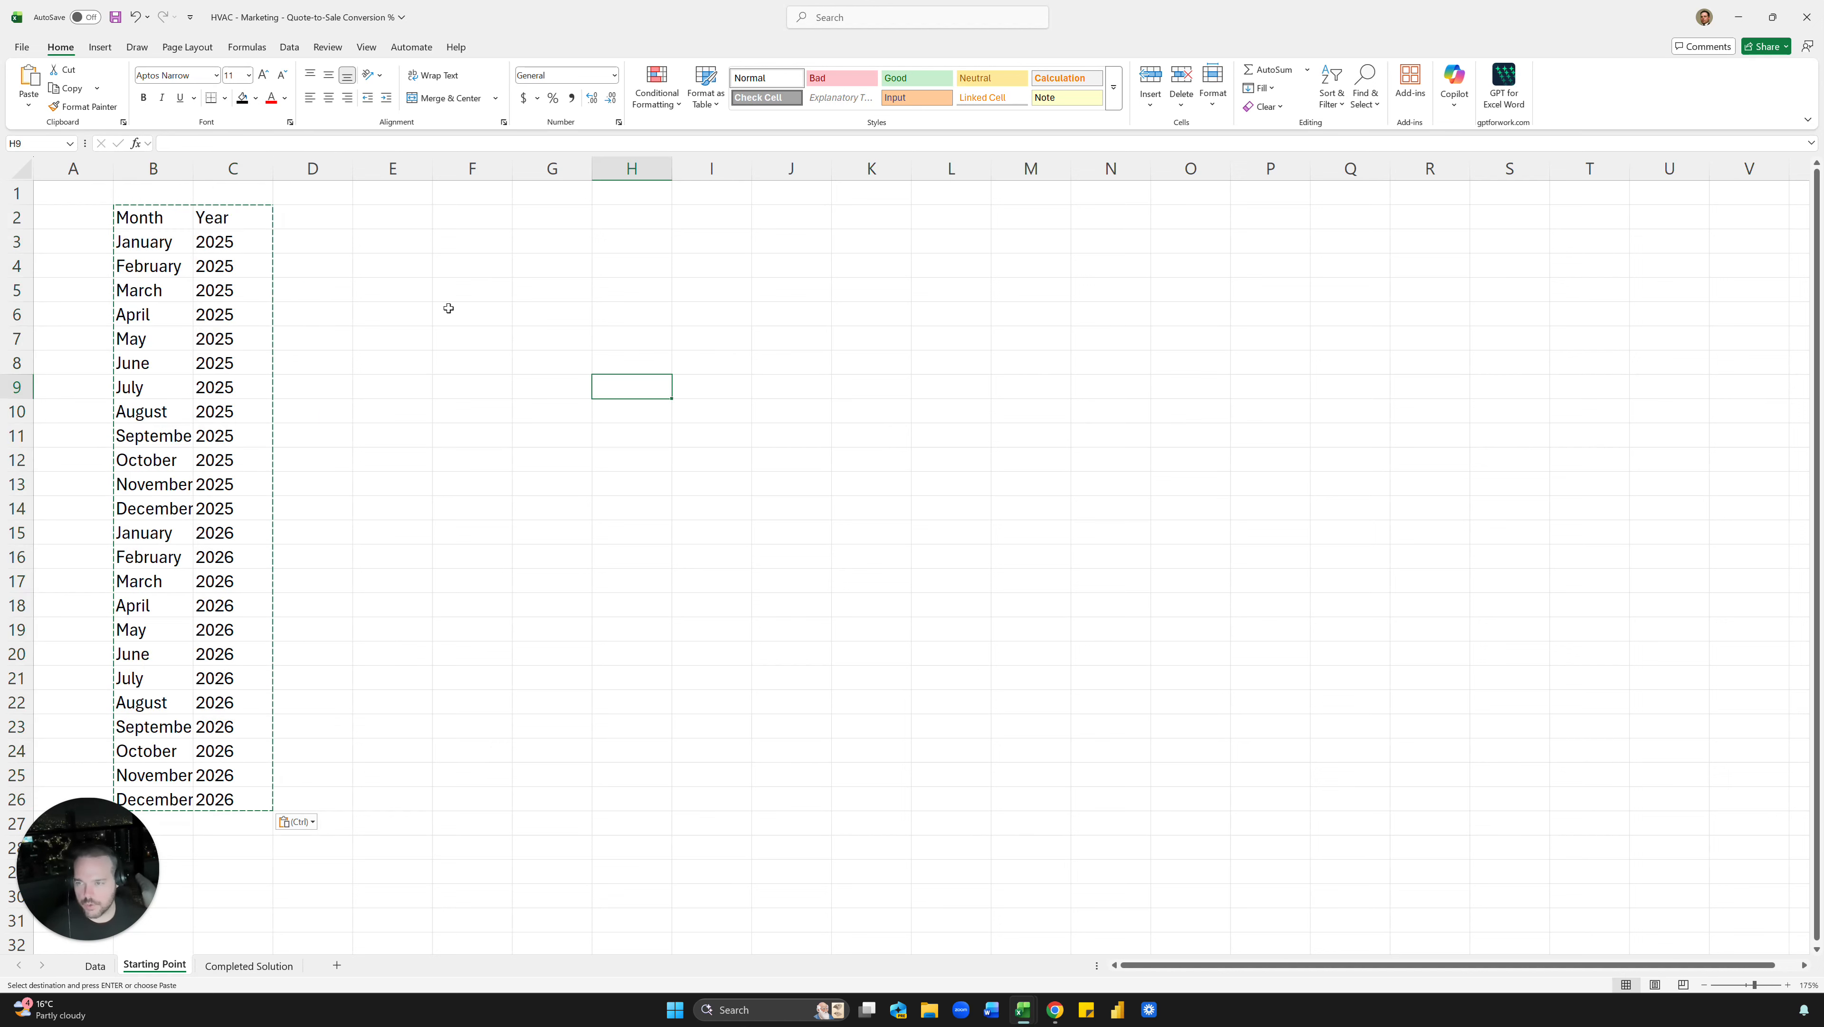
Autofit the Month column, centre all cells on the sheet and widen the Year column slightly
{"action": "double_click", "coordinate": [193, 168]}
{"action": "left_click", "coordinate": [20, 170]}
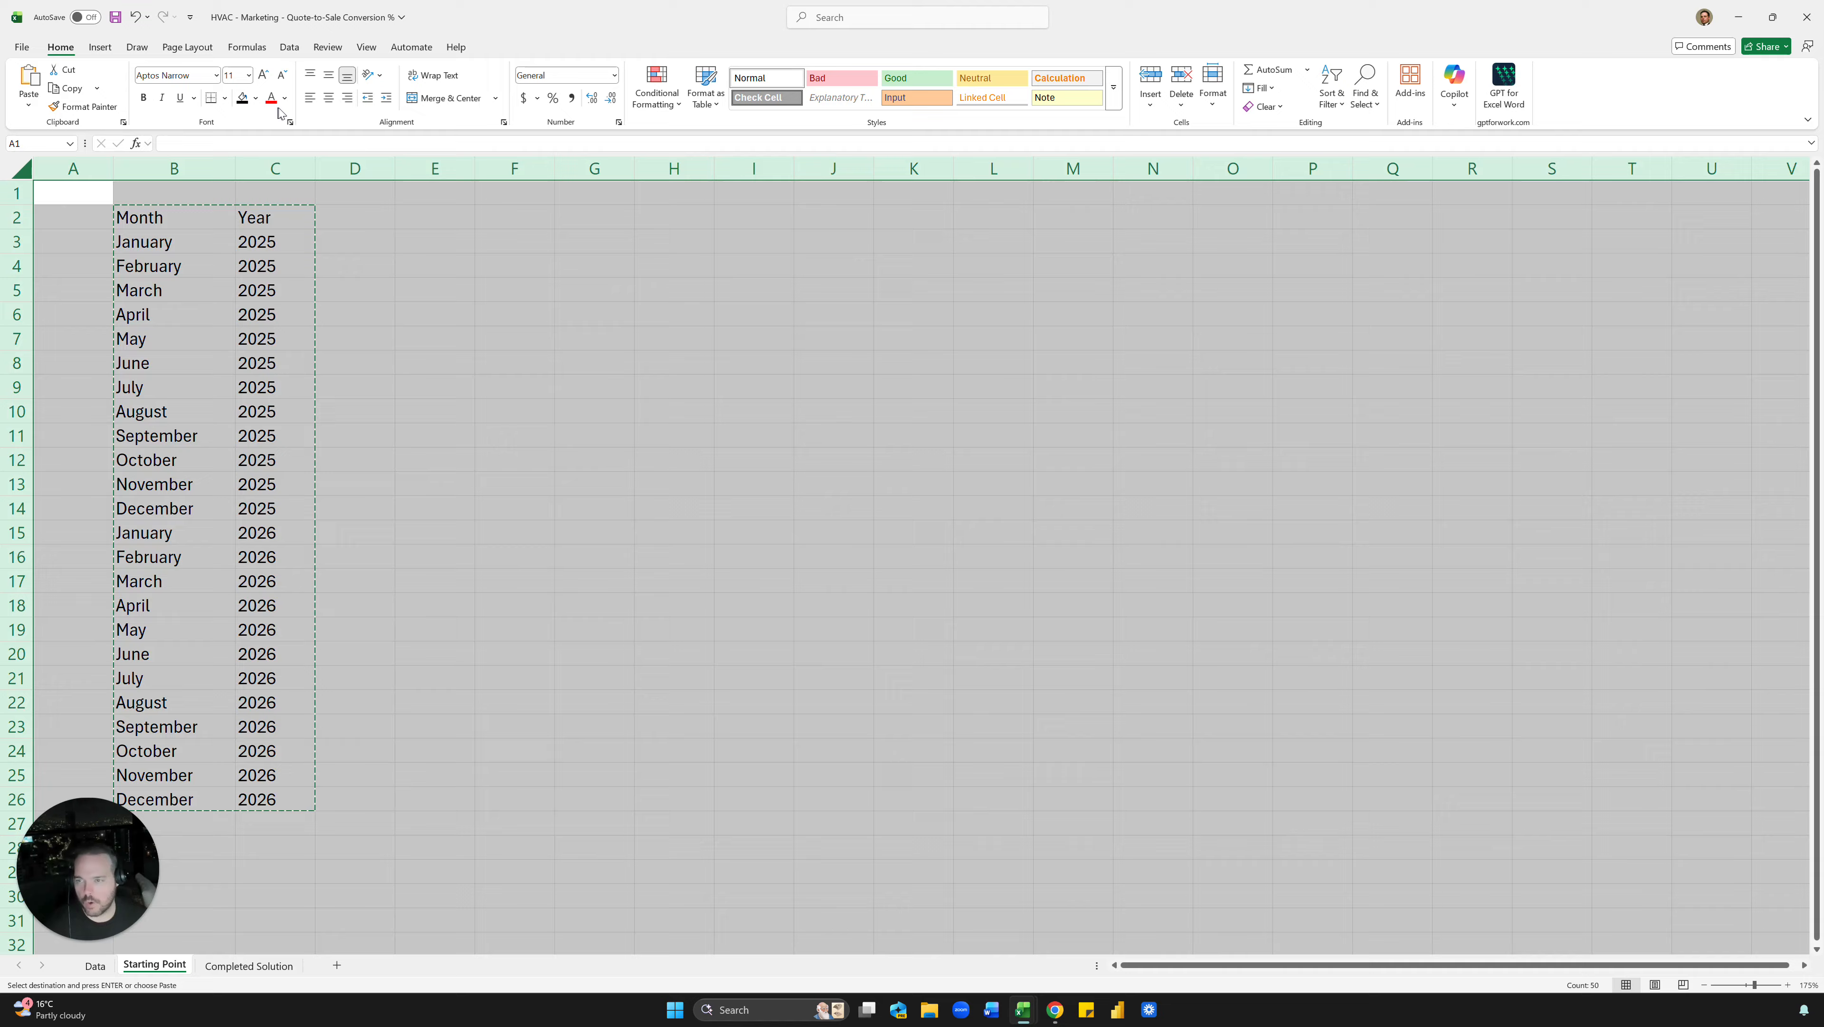
{"action": "left_click", "coordinate": [328, 97]}
{"action": "left_click", "coordinate": [352, 284]}
{"action": "left_click_drag", "start_coordinate": [315, 169], "coordinate": [339, 168]}
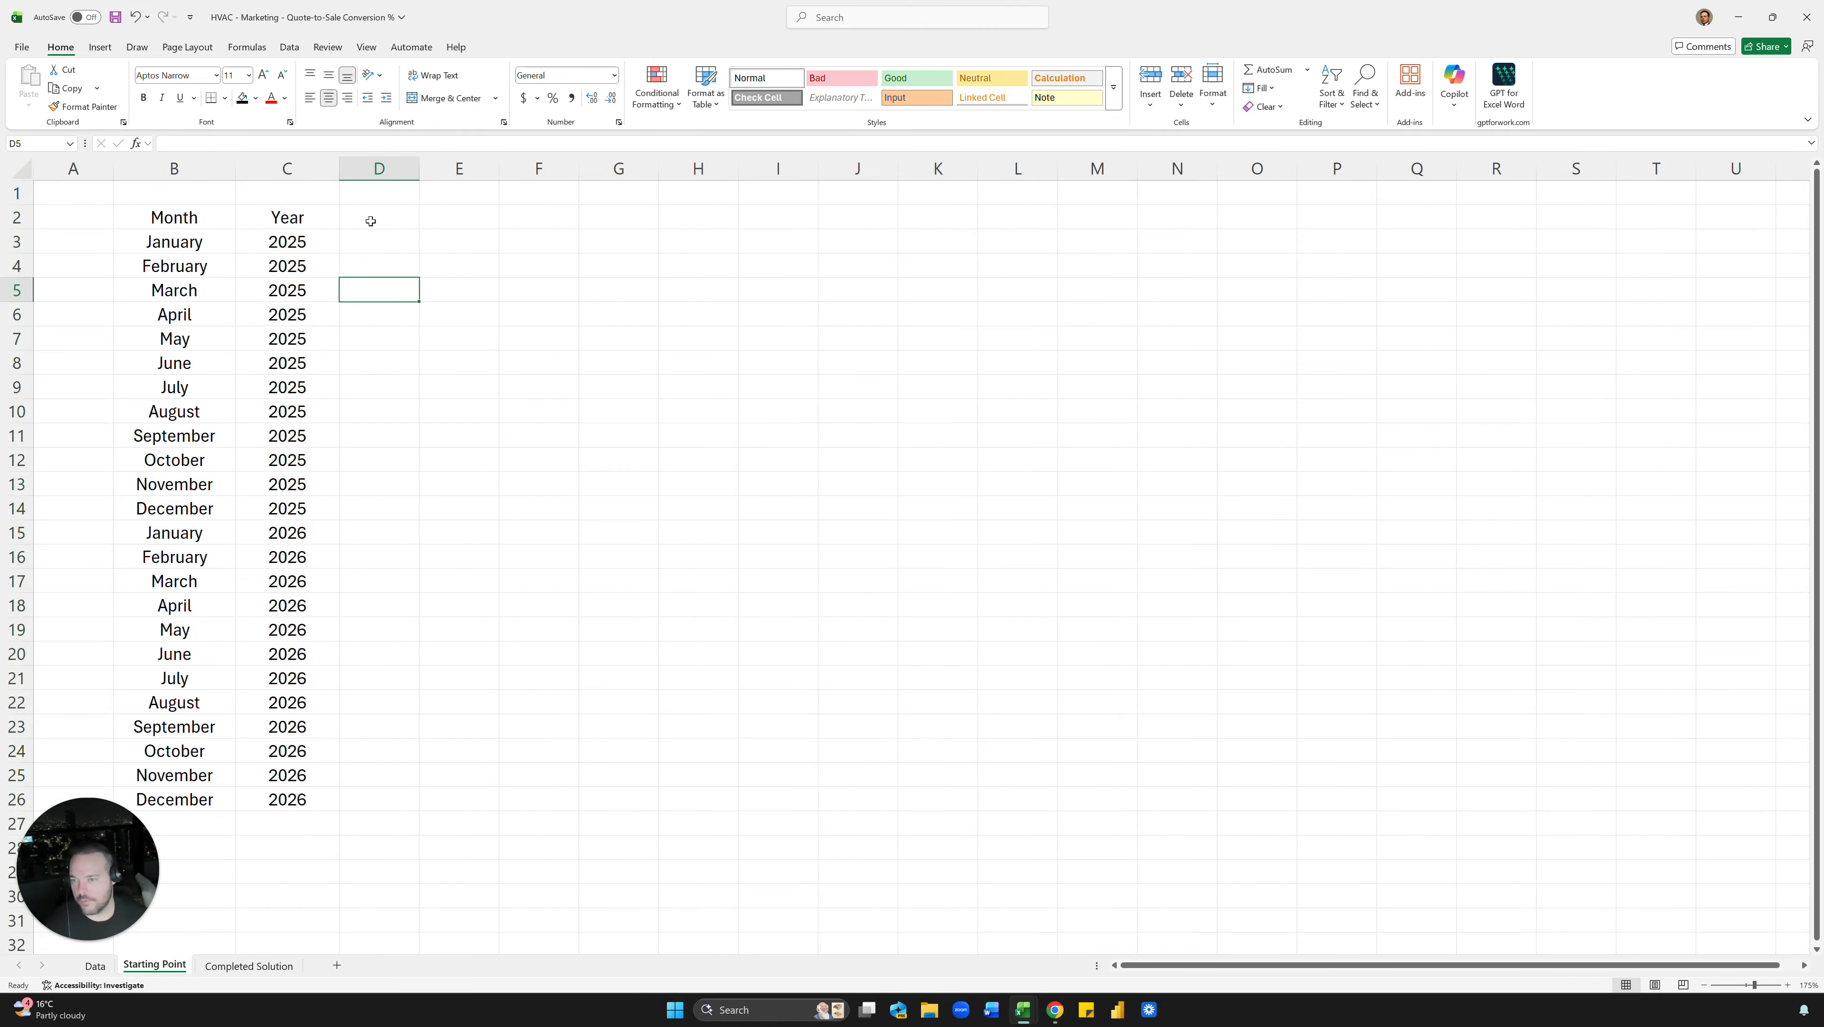
Add a Date column in D with the formula =B3&" - "&C3, filled down to row 26
{"action": "left_click", "coordinate": [373, 219]}
{"action": "type", "text": "Date"}
{"action": "key", "text": "Return"}
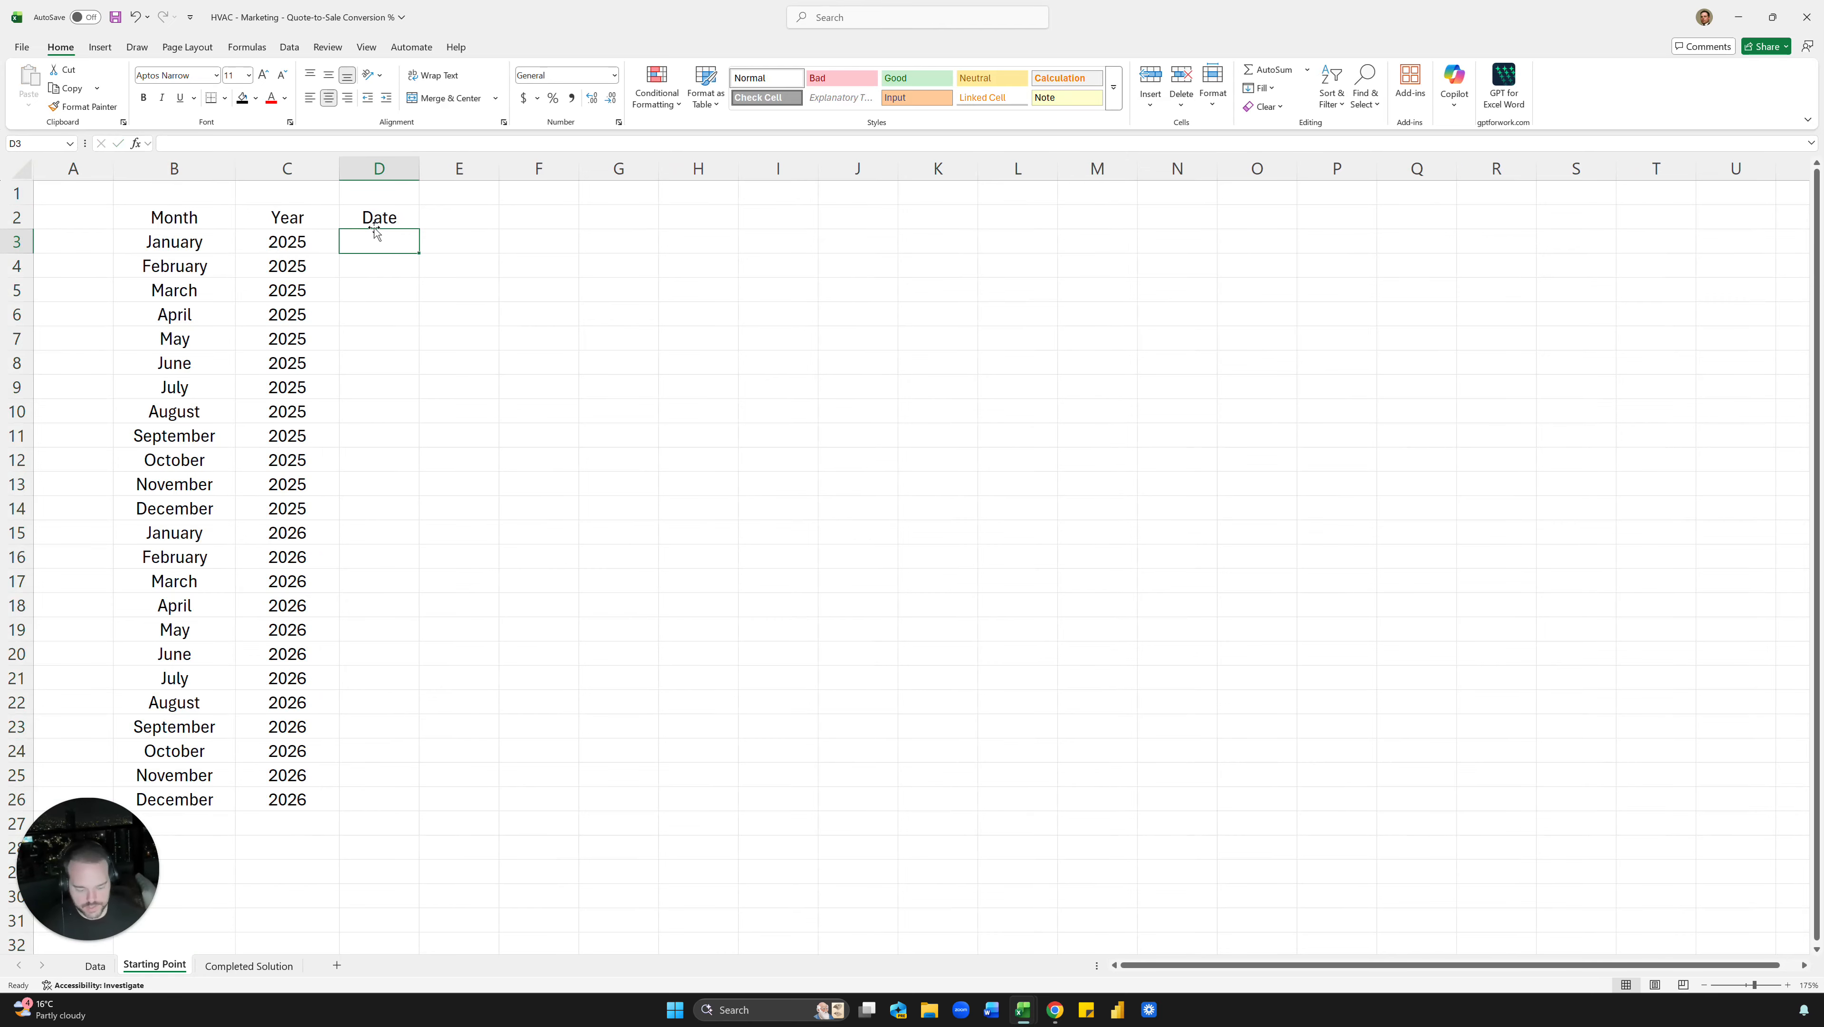
{"action": "type", "text": "="}
{"action": "key", "text": "Left"}
{"action": "key", "text": "Left"}
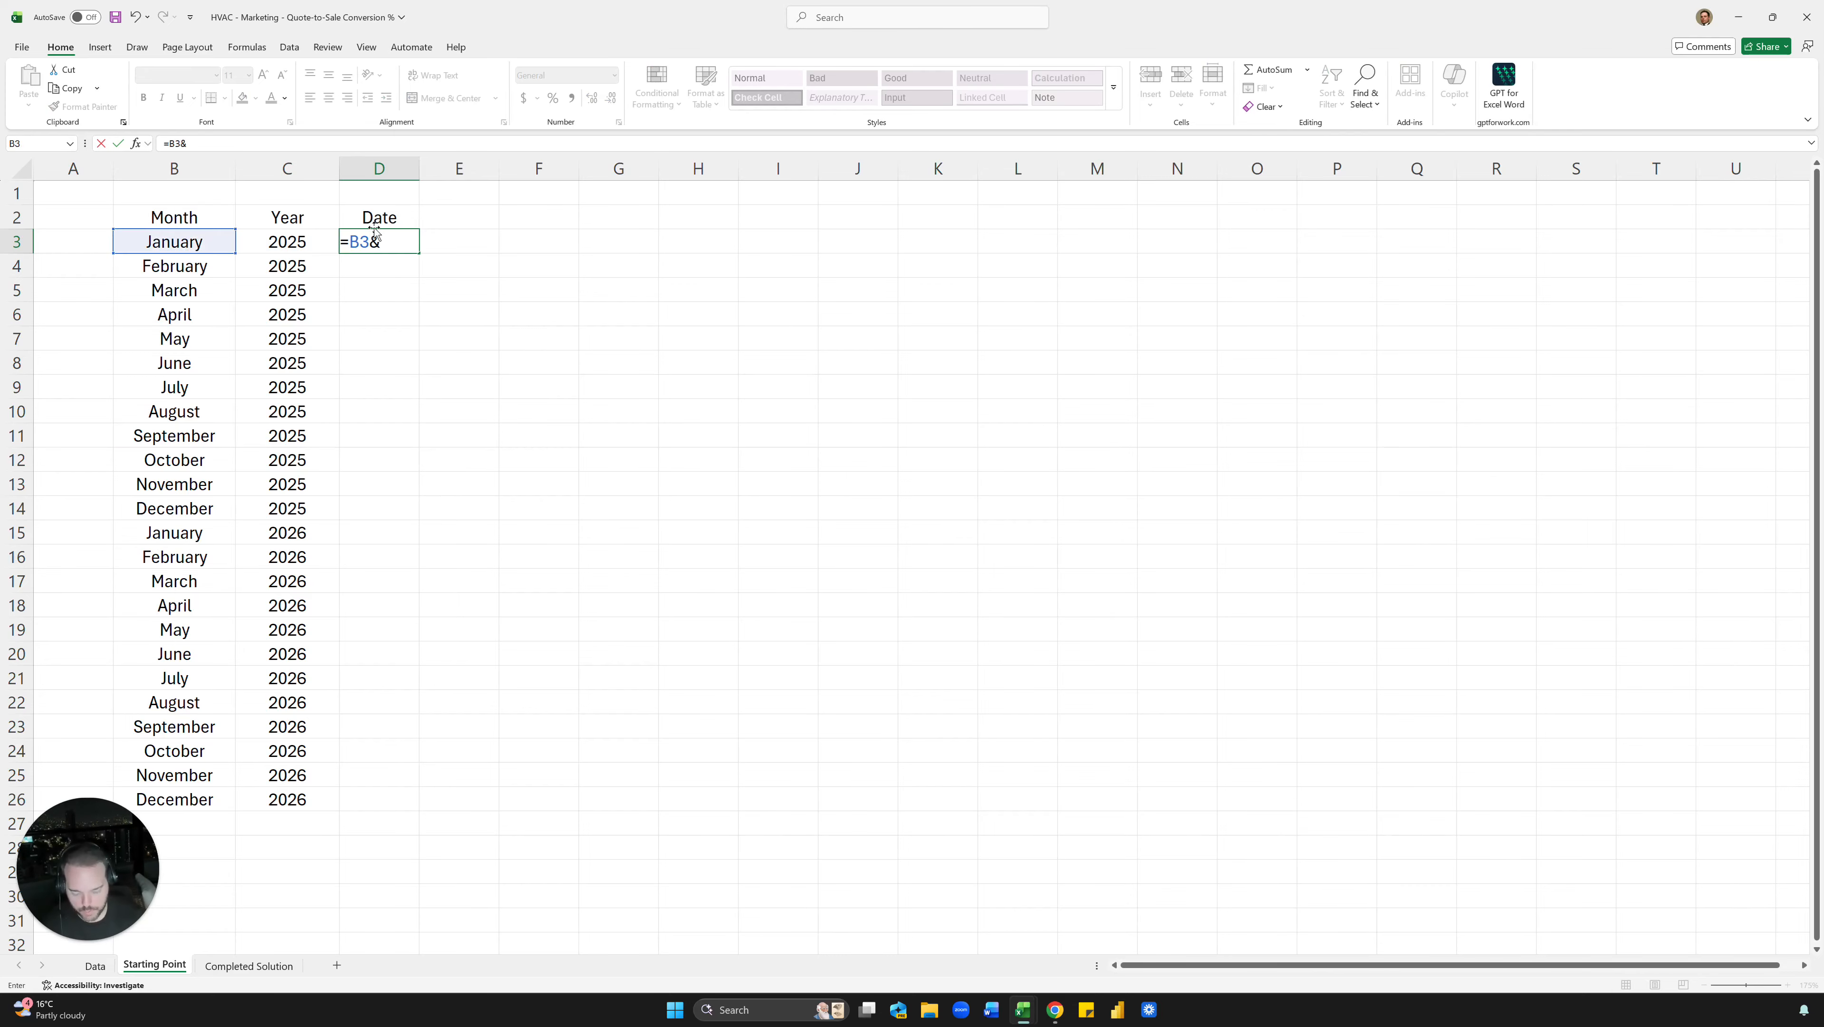
{"action": "double_click", "coordinate": [419, 170]}
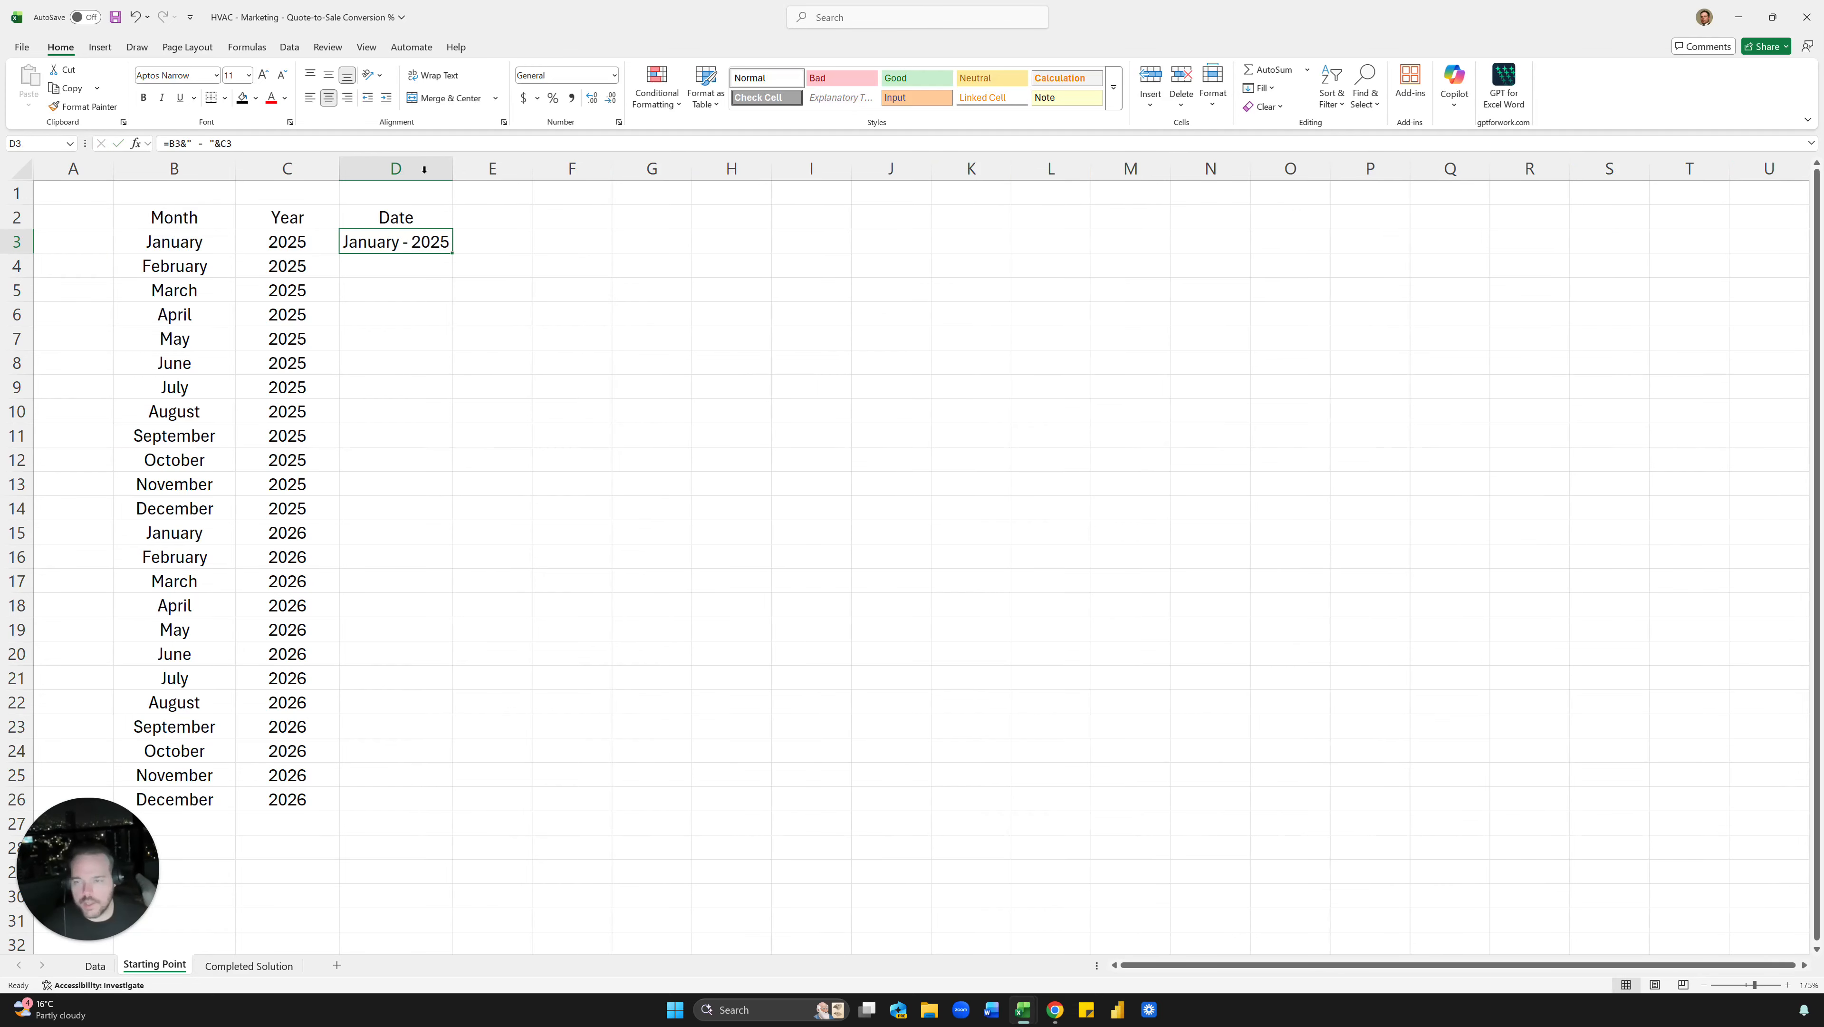
{"action": "double_click", "coordinate": [455, 254]}
{"action": "left_click", "coordinate": [503, 244]}
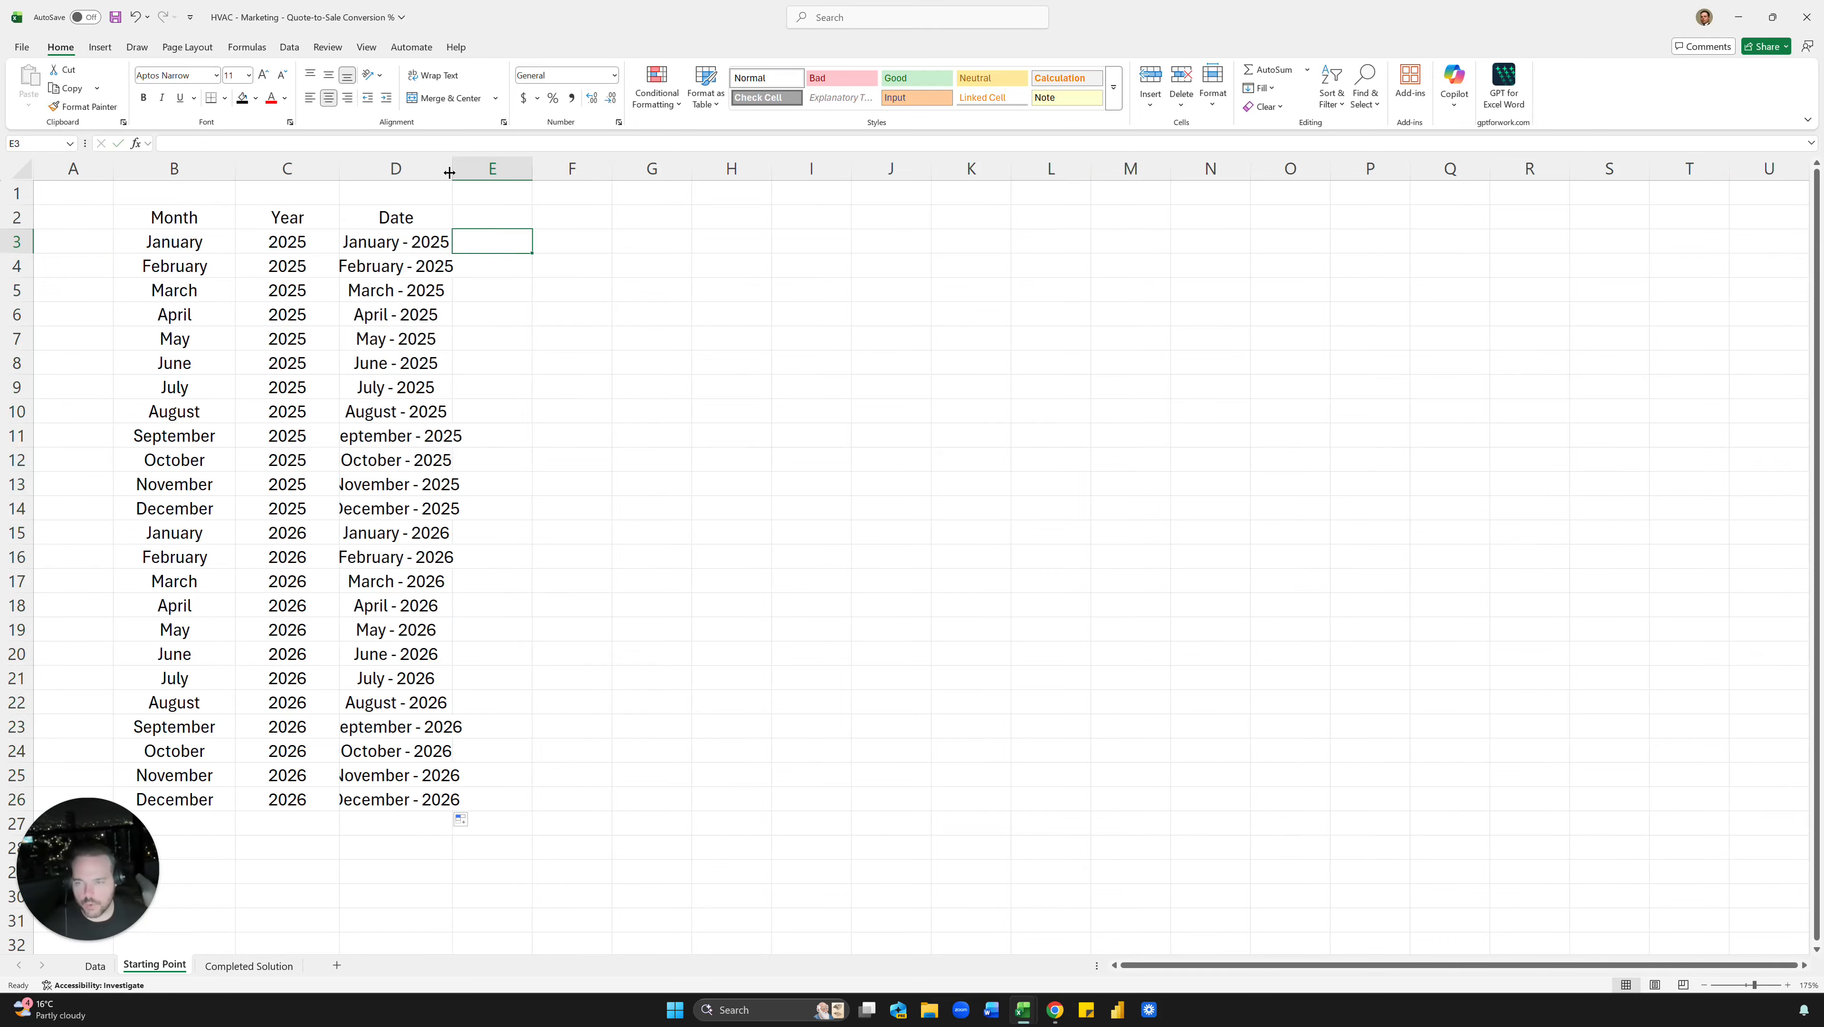
Widen column D until all Date labels fit, and narrow the empty column A
{"action": "left_click_drag", "start_coordinate": [453, 168], "coordinate": [482, 168]}
{"action": "left_click_drag", "start_coordinate": [113, 171], "coordinate": [64, 172]}
{"action": "left_click", "coordinate": [411, 240]}
Enter the headers Quote, Sale, Ratio and Target in E2 through H2
{"action": "left_click", "coordinate": [482, 219]}
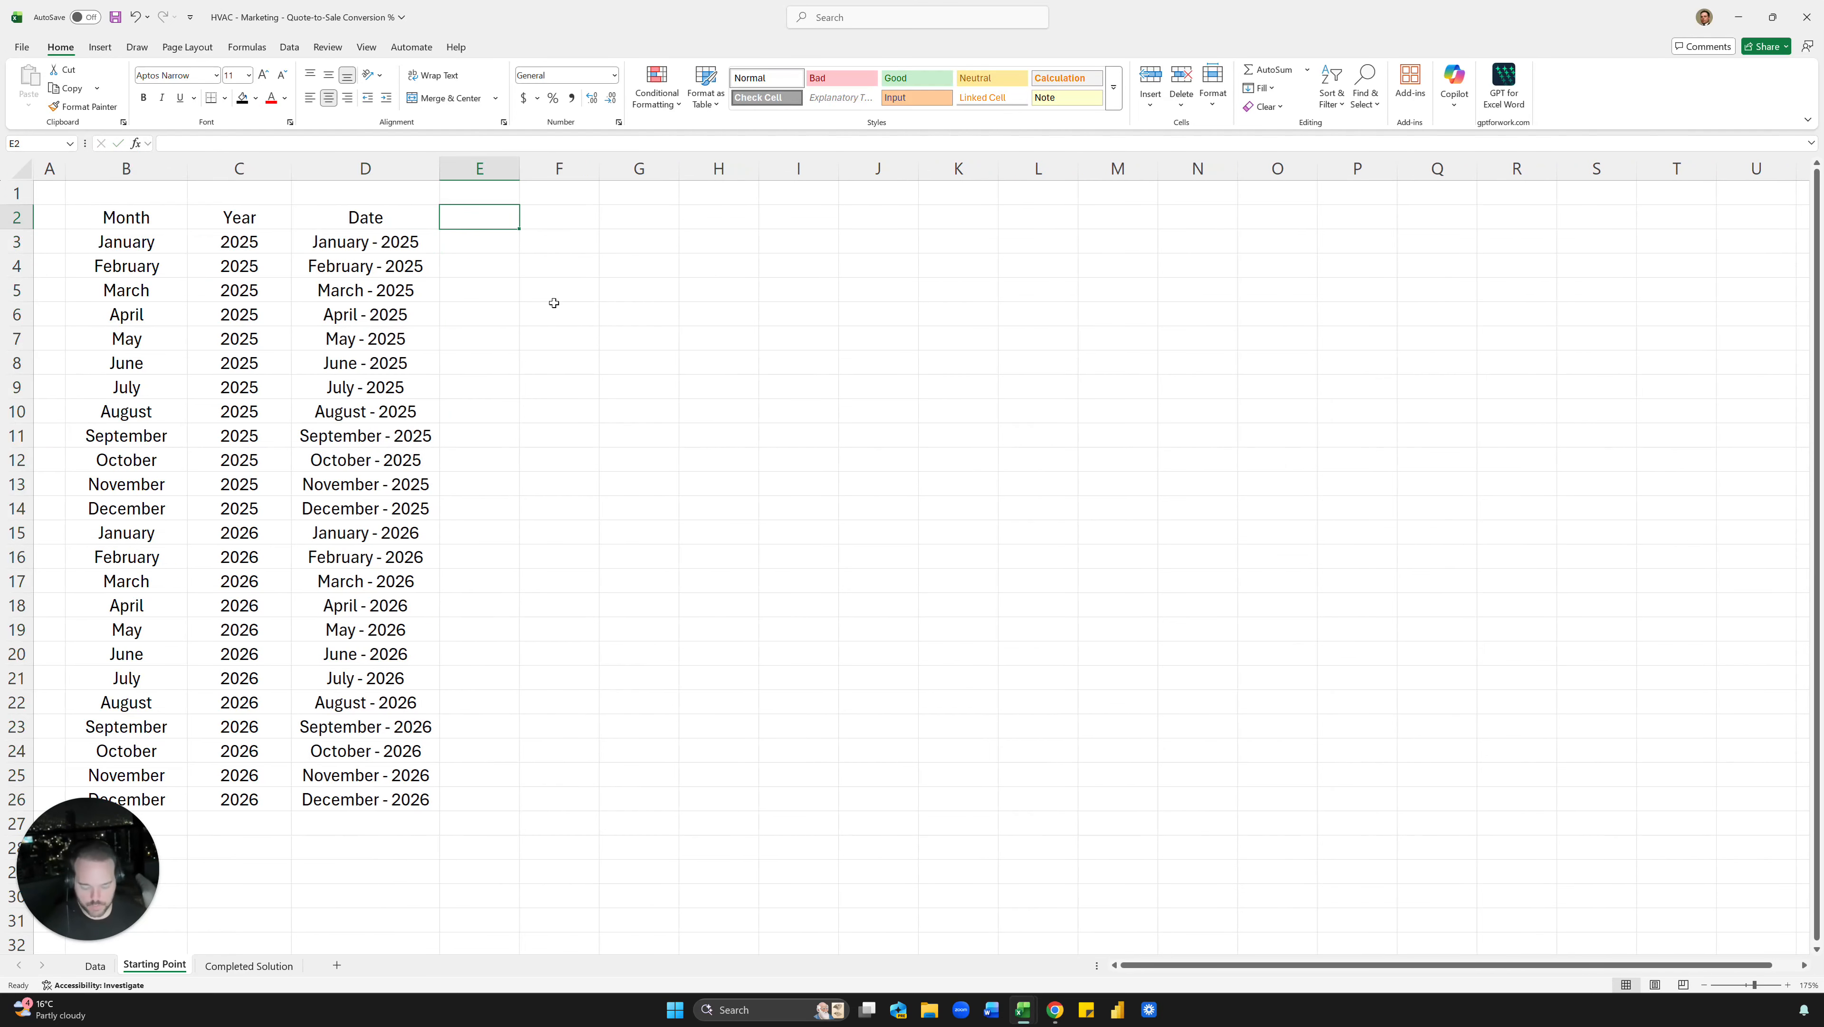
{"action": "type", "text": "Quote"}
{"action": "key", "text": "Tab"}
{"action": "type", "text": "So"}
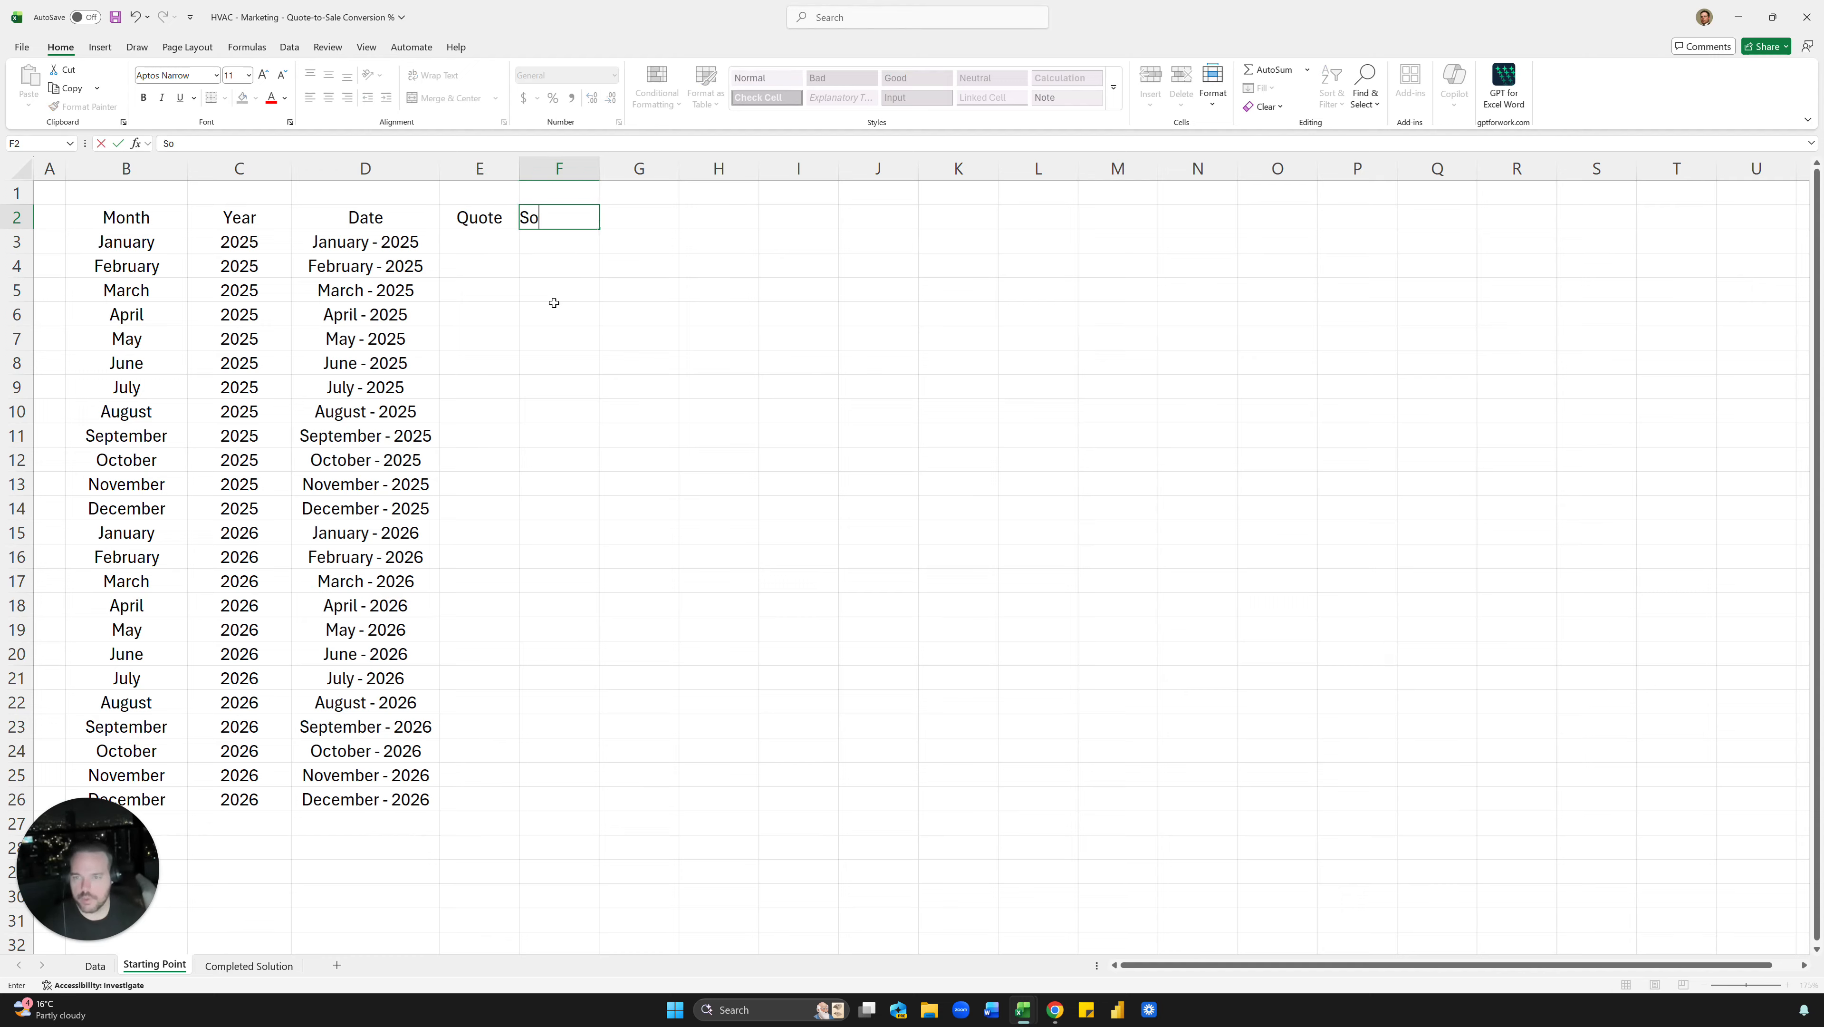
{"action": "key", "text": "BackSpace"}
{"action": "type", "text": "ale"}
{"action": "key", "text": "Tab"}
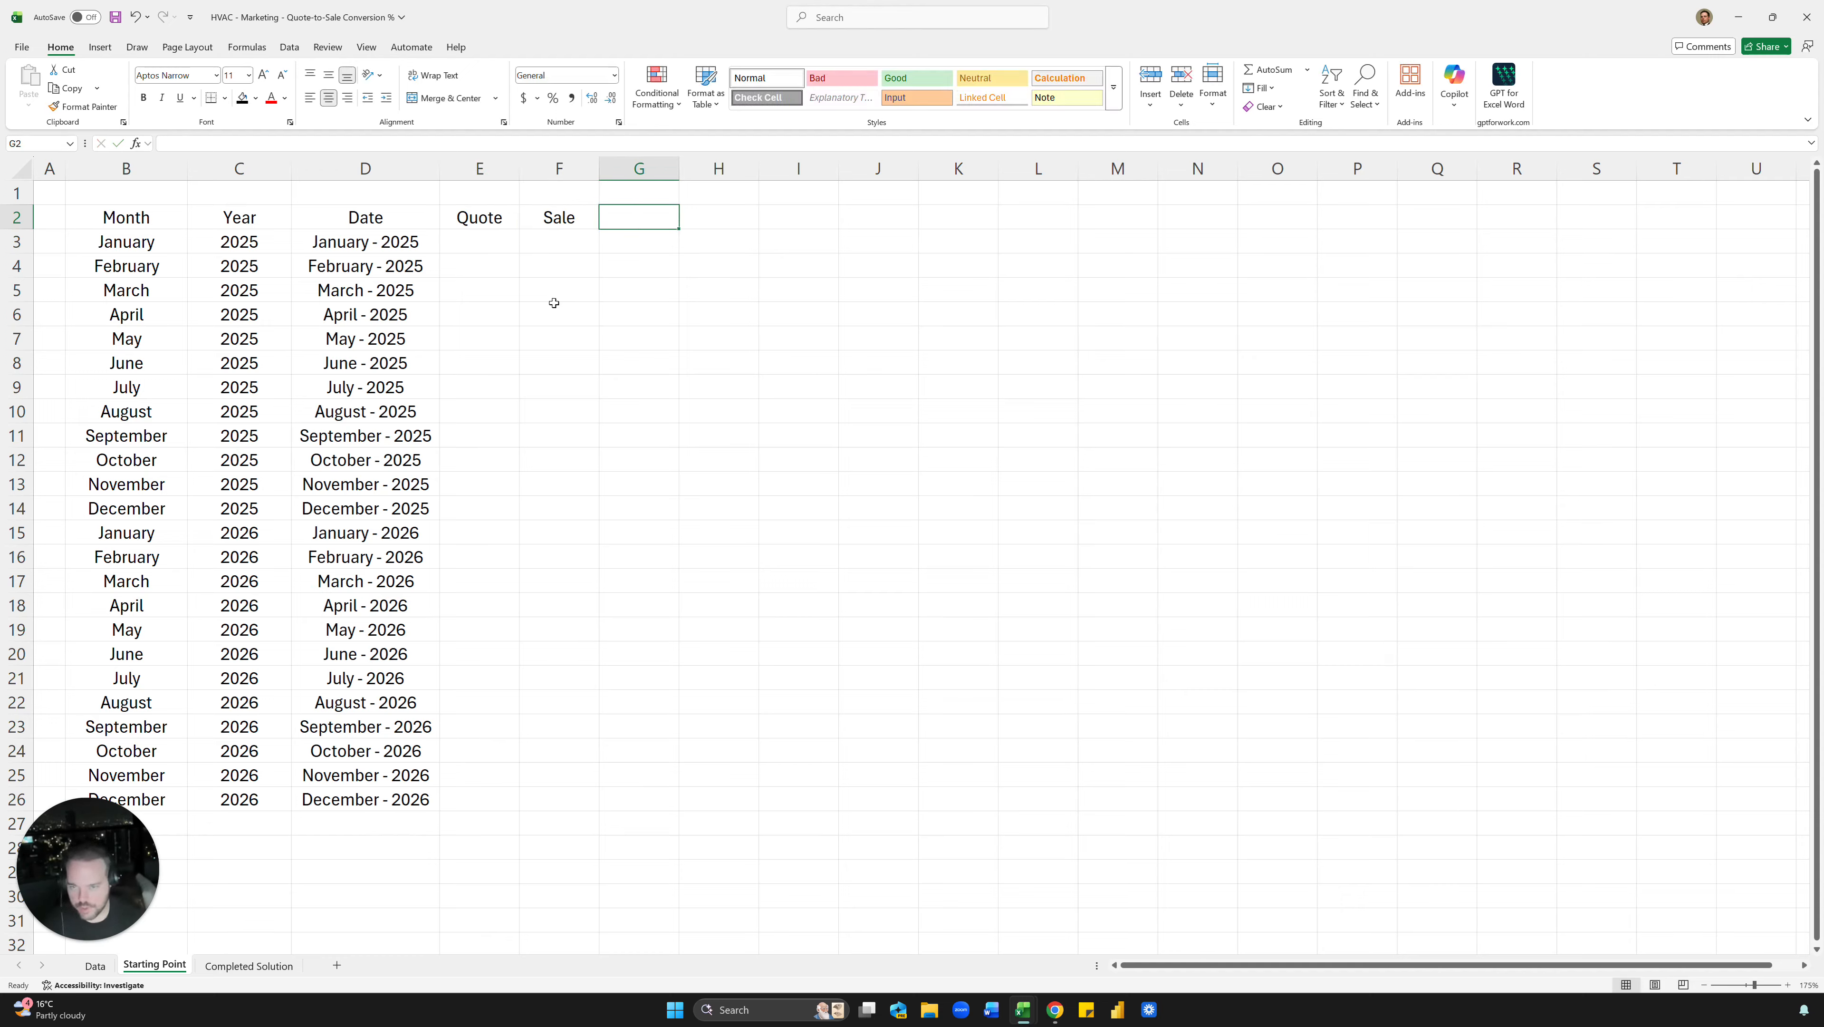
{"action": "type", "text": "Ratio"}
{"action": "key", "text": "Tab"}
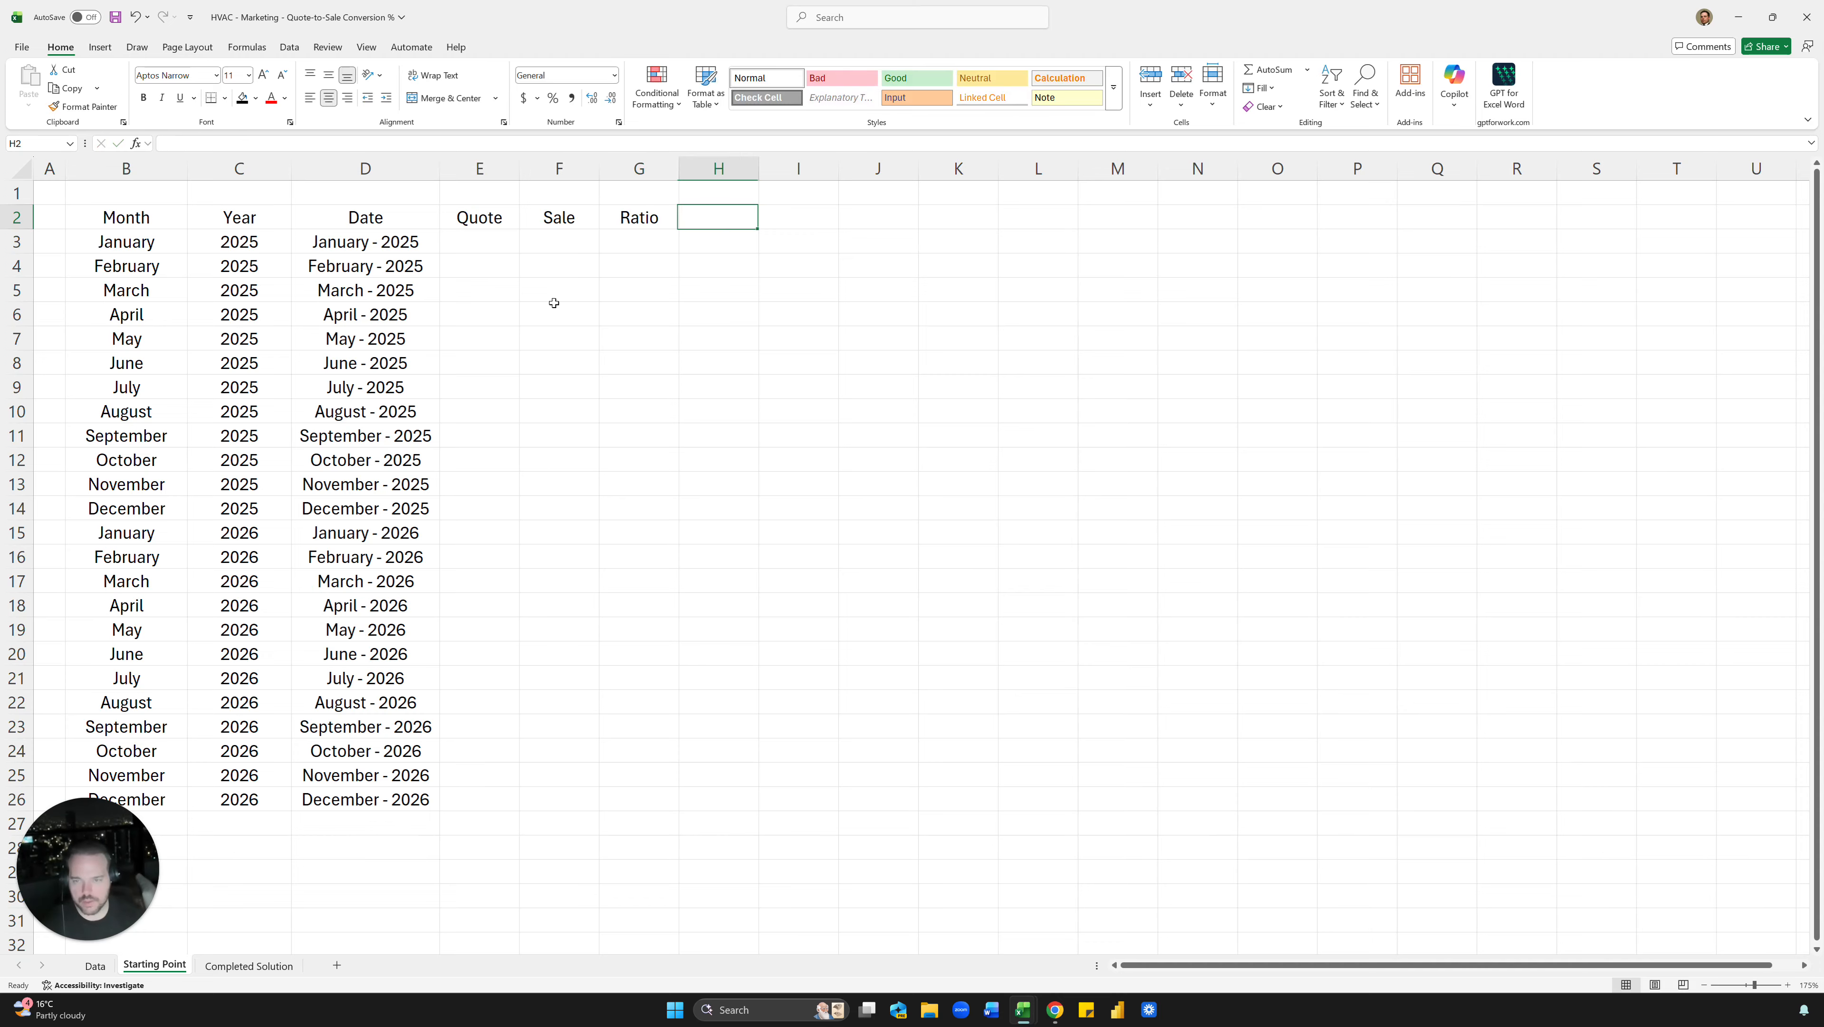
{"action": "type", "text": "Target"}
{"action": "key", "text": "Return"}
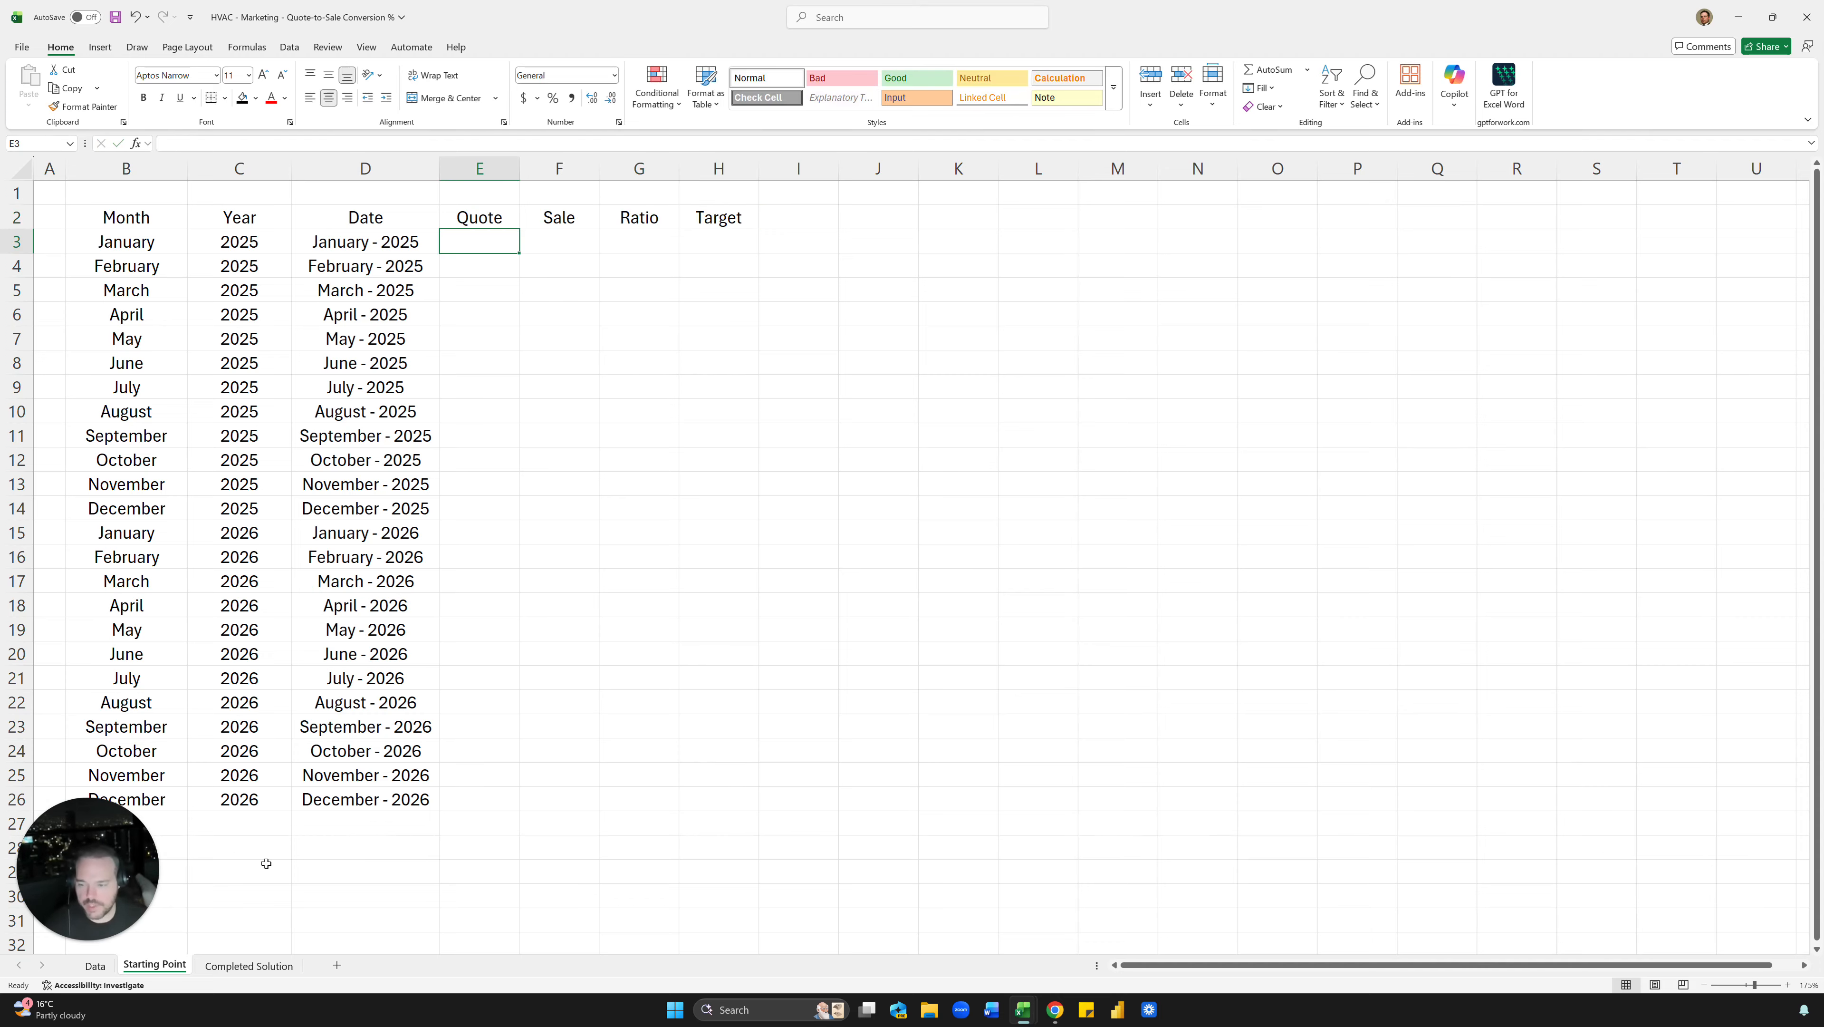
Examine the Quote_Given, Sale_Closed, Month and Year columns of the lead table on the Data sheet
{"action": "left_click", "coordinate": [94, 969]}
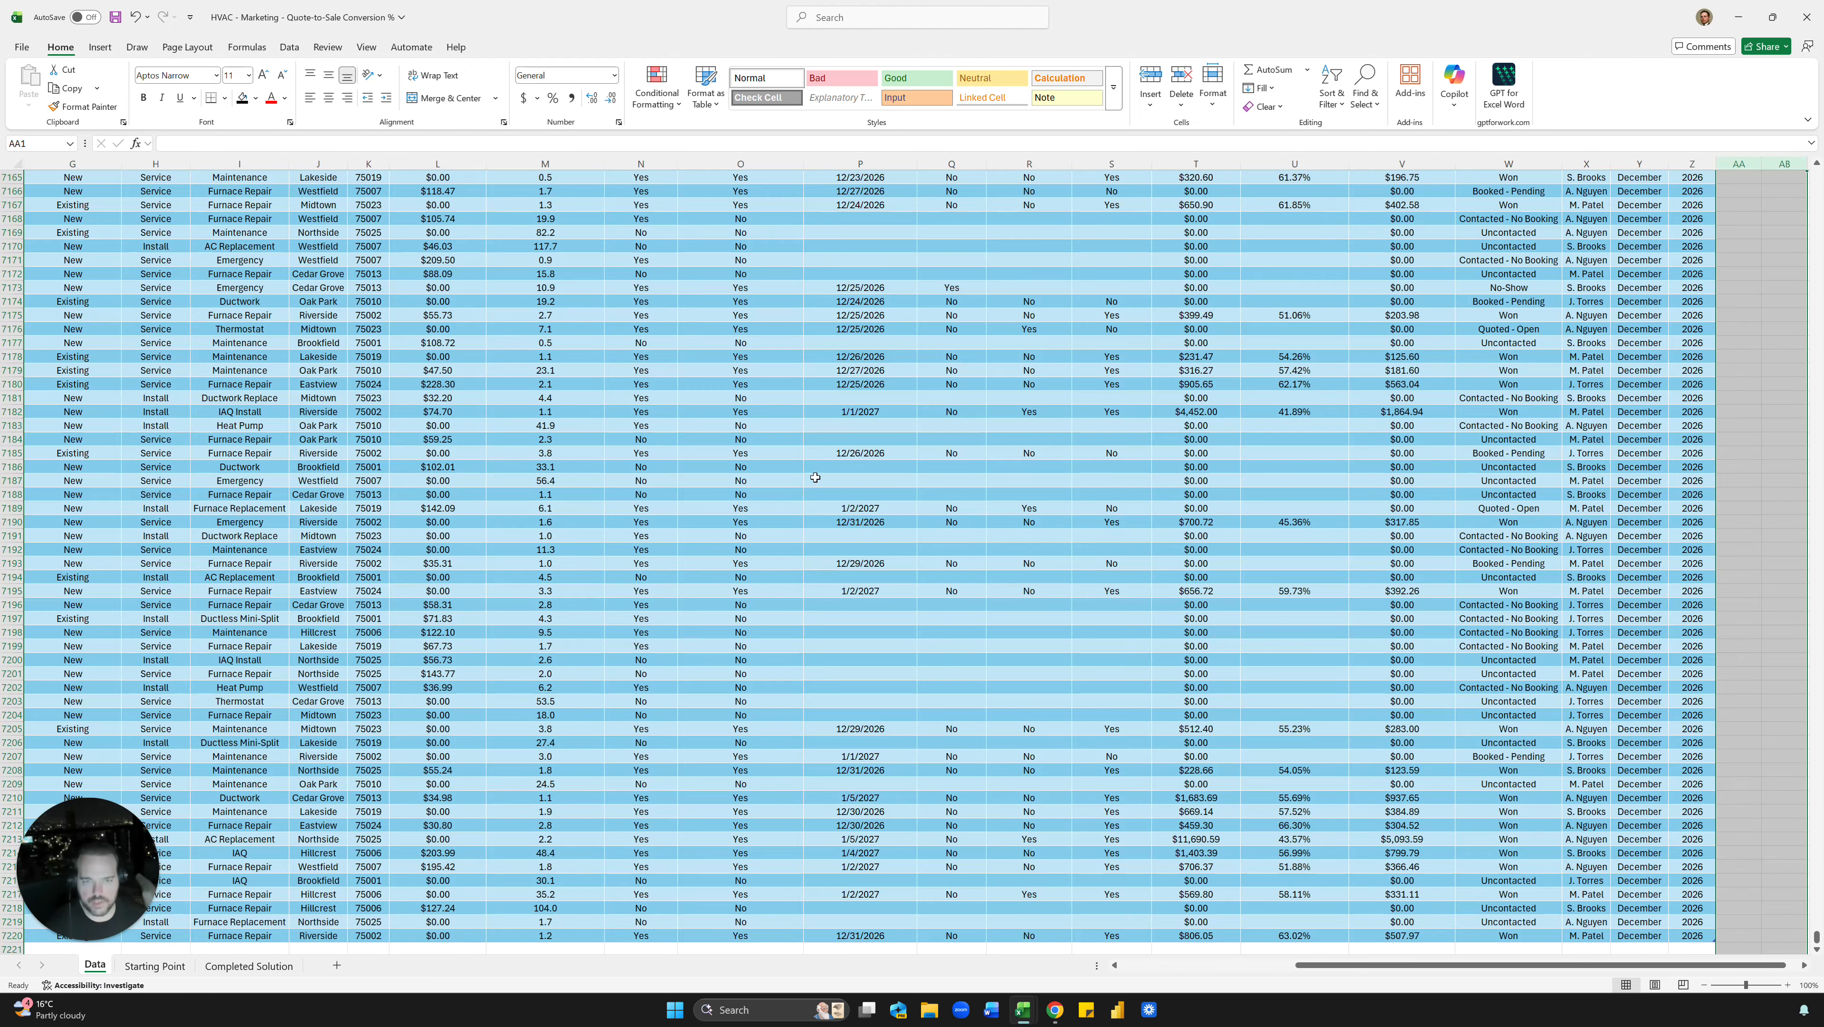
{"action": "key", "text": "ctrl+Up"}
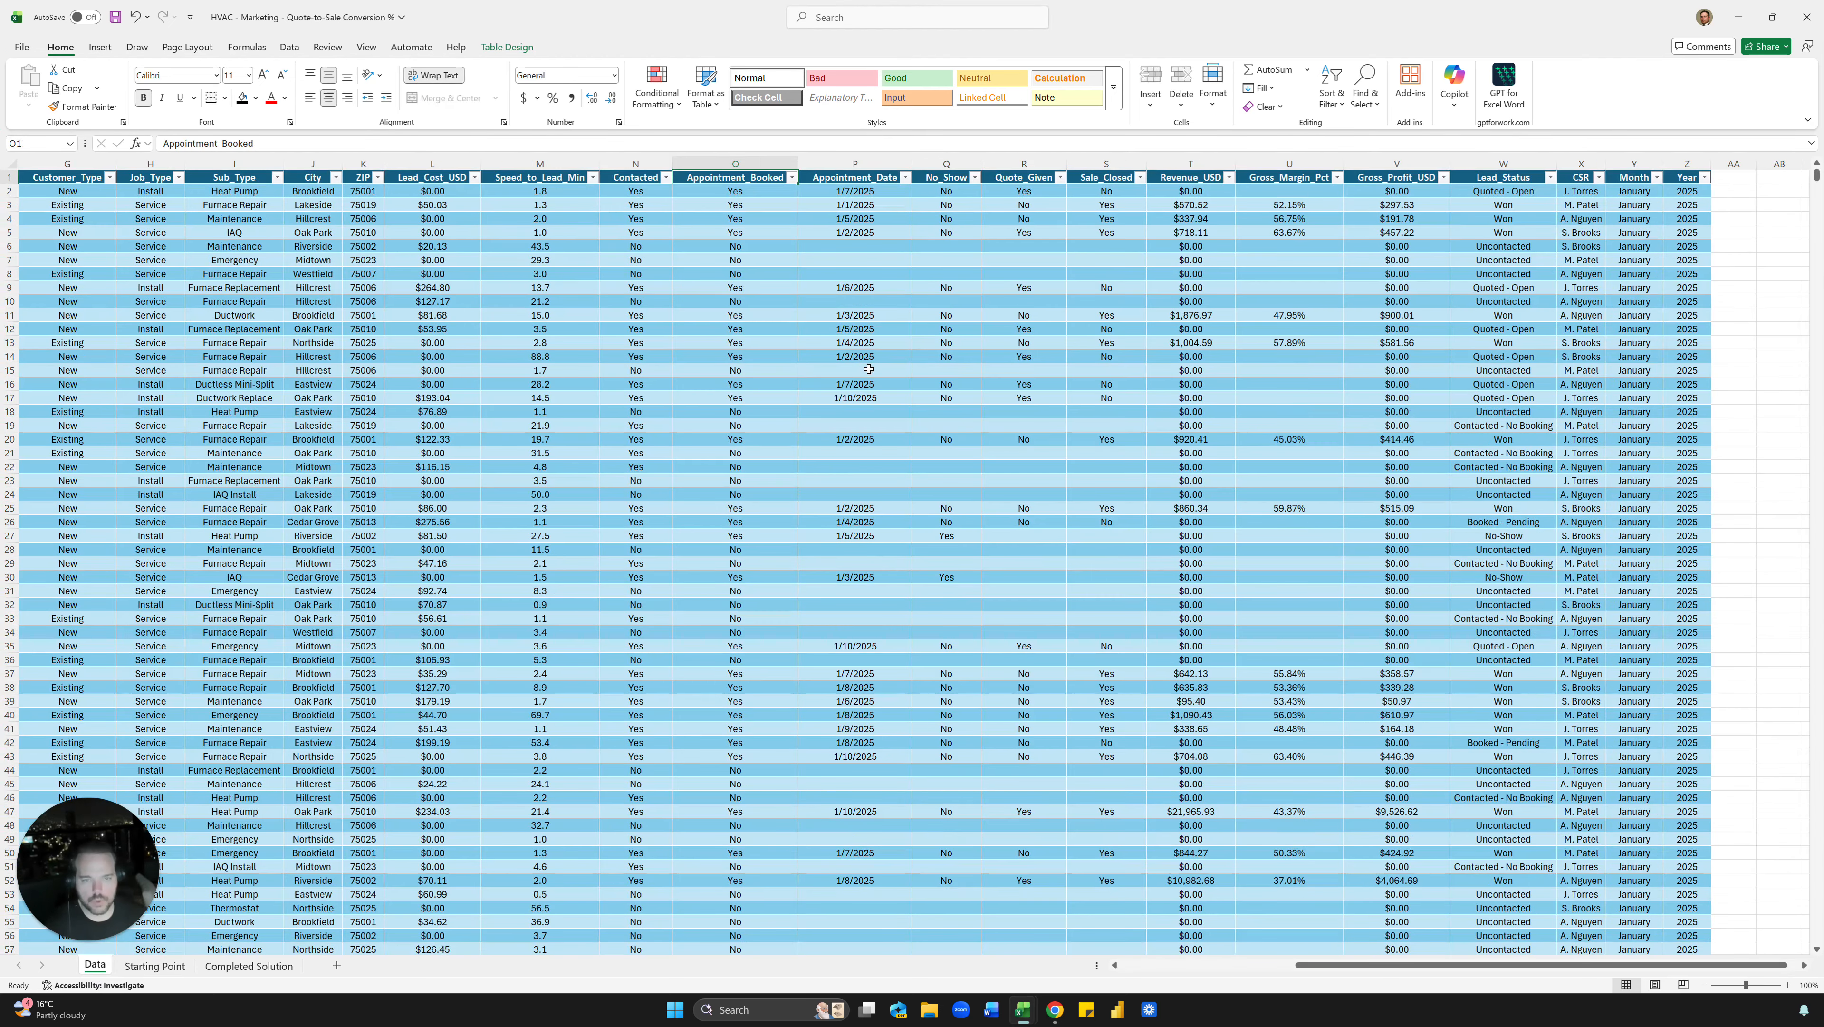
{"action": "left_click", "coordinate": [1044, 182]}
{"action": "key", "text": "Right"}
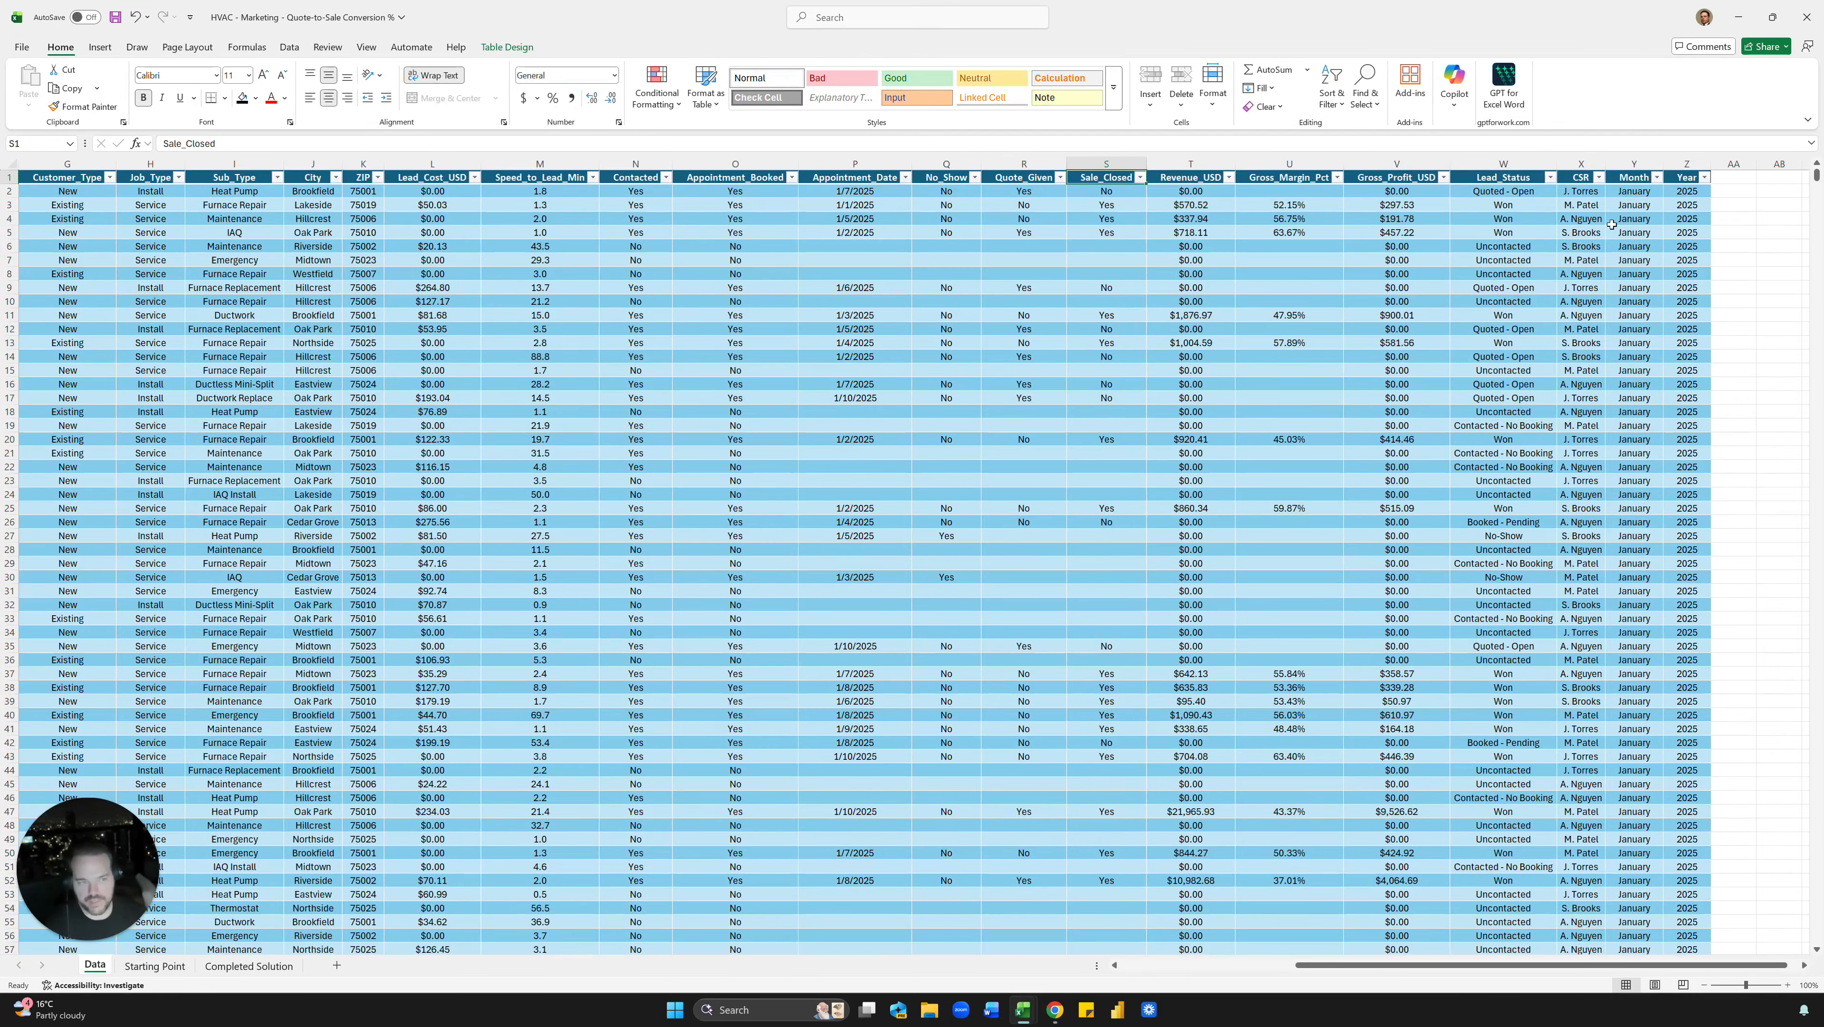
{"action": "left_click", "coordinate": [1635, 164]}
{"action": "key", "text": "ctrl+a"}
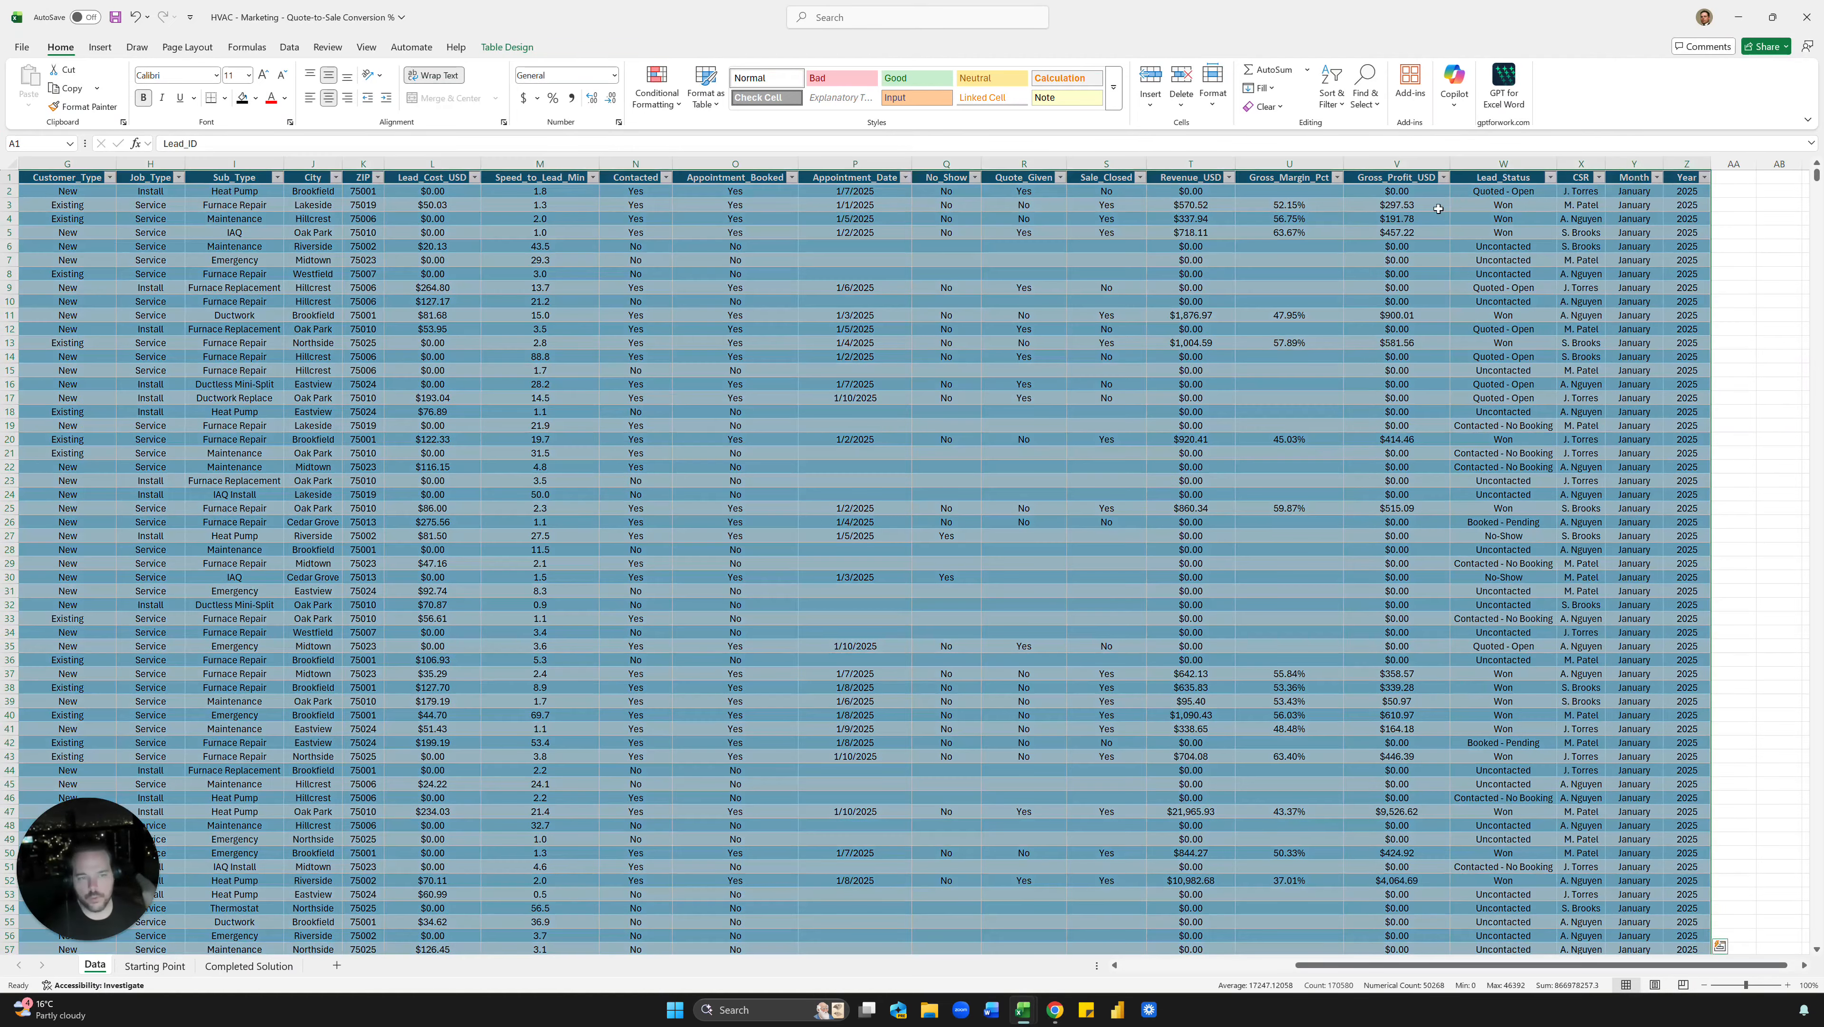
{"action": "left_click", "coordinate": [1397, 206]}
{"action": "left_click", "coordinate": [929, 180]}
{"action": "left_click", "coordinate": [929, 245]}
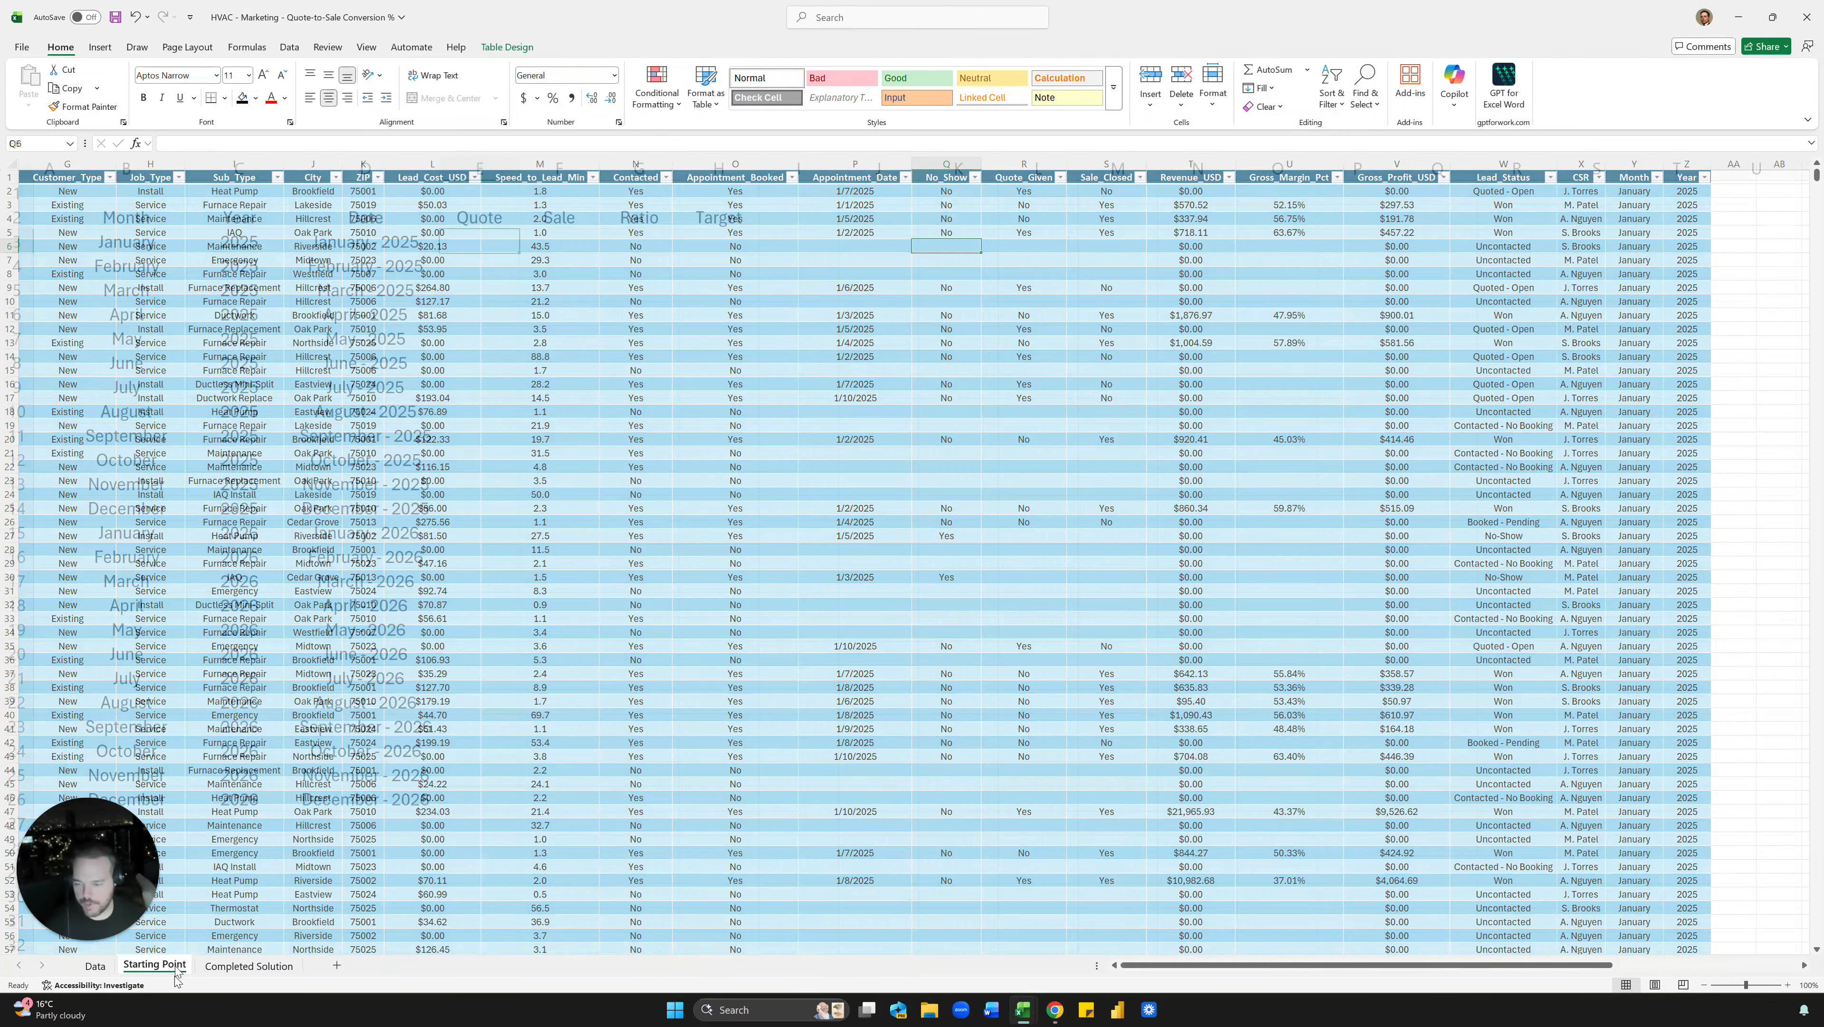
Start a COUNTIFS formula in E3 of the Starting Point sheet with the criterion tbl_leads[Quote_Given],"Yes"
{"action": "left_click", "coordinate": [154, 965]}
{"action": "type", "text": "="}
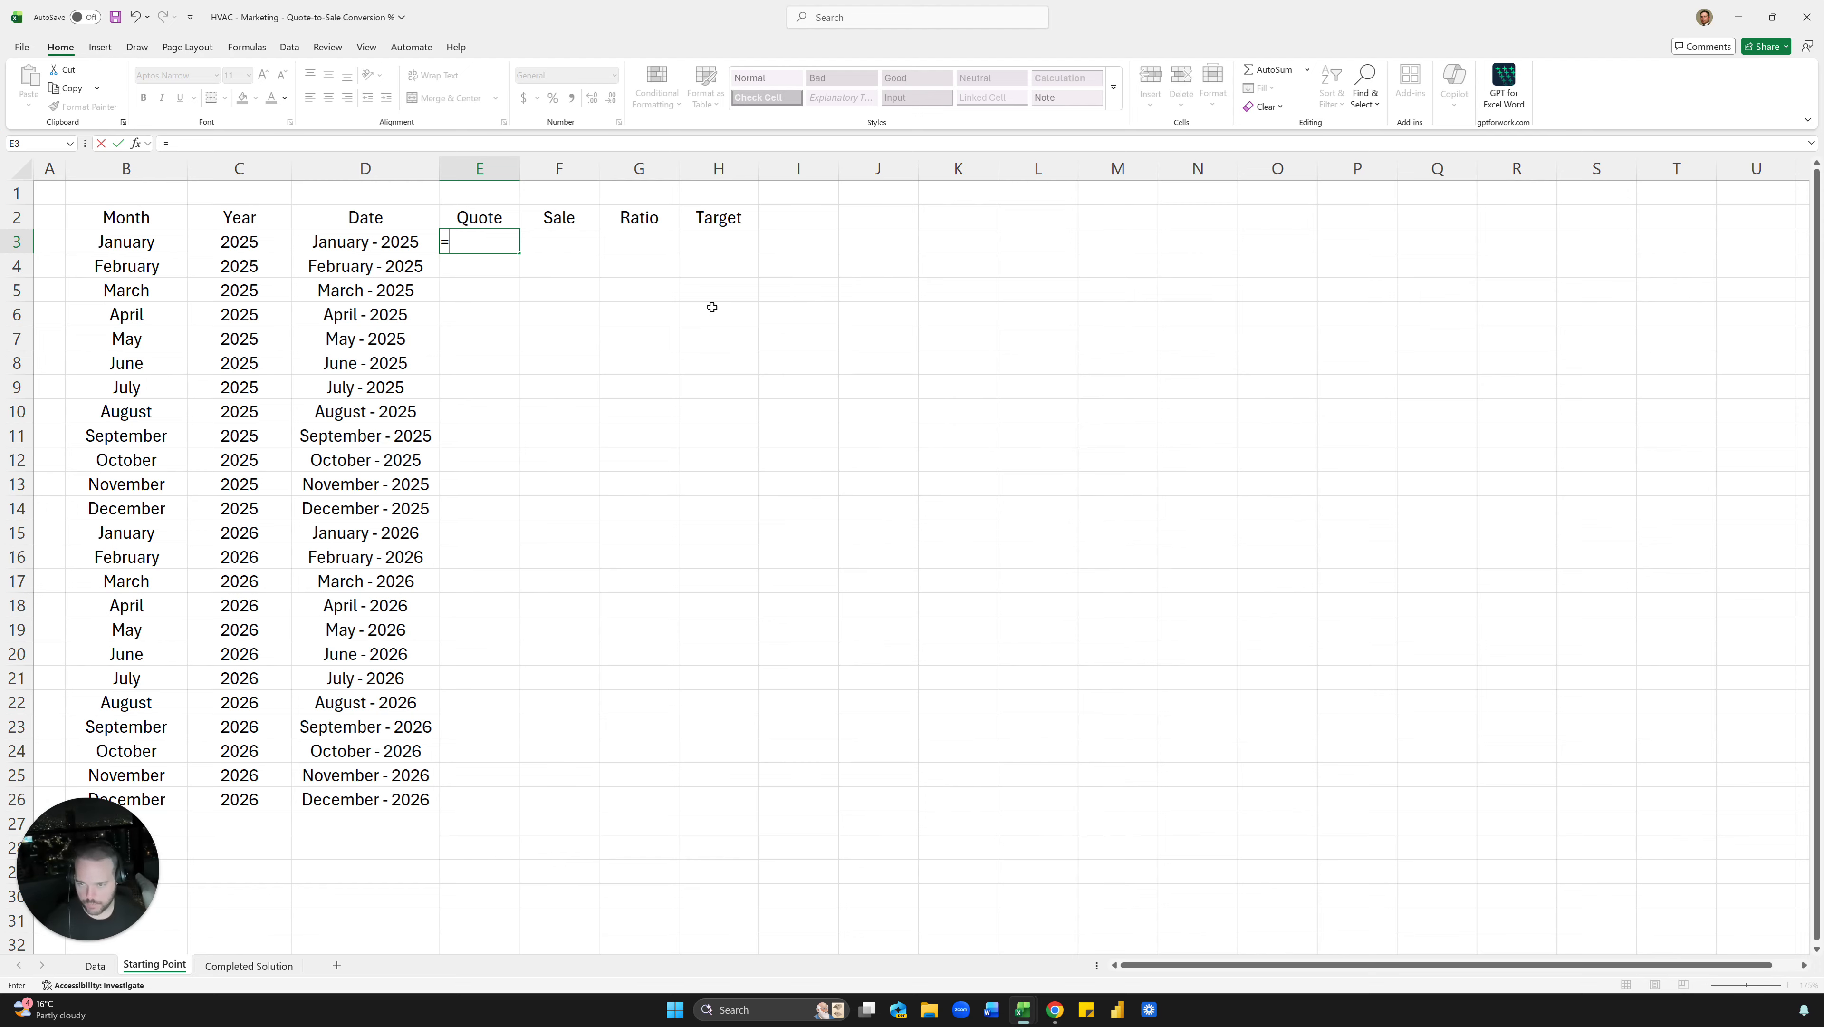
{"action": "type", "text": "countifs"}
{"action": "key", "text": "Tab"}
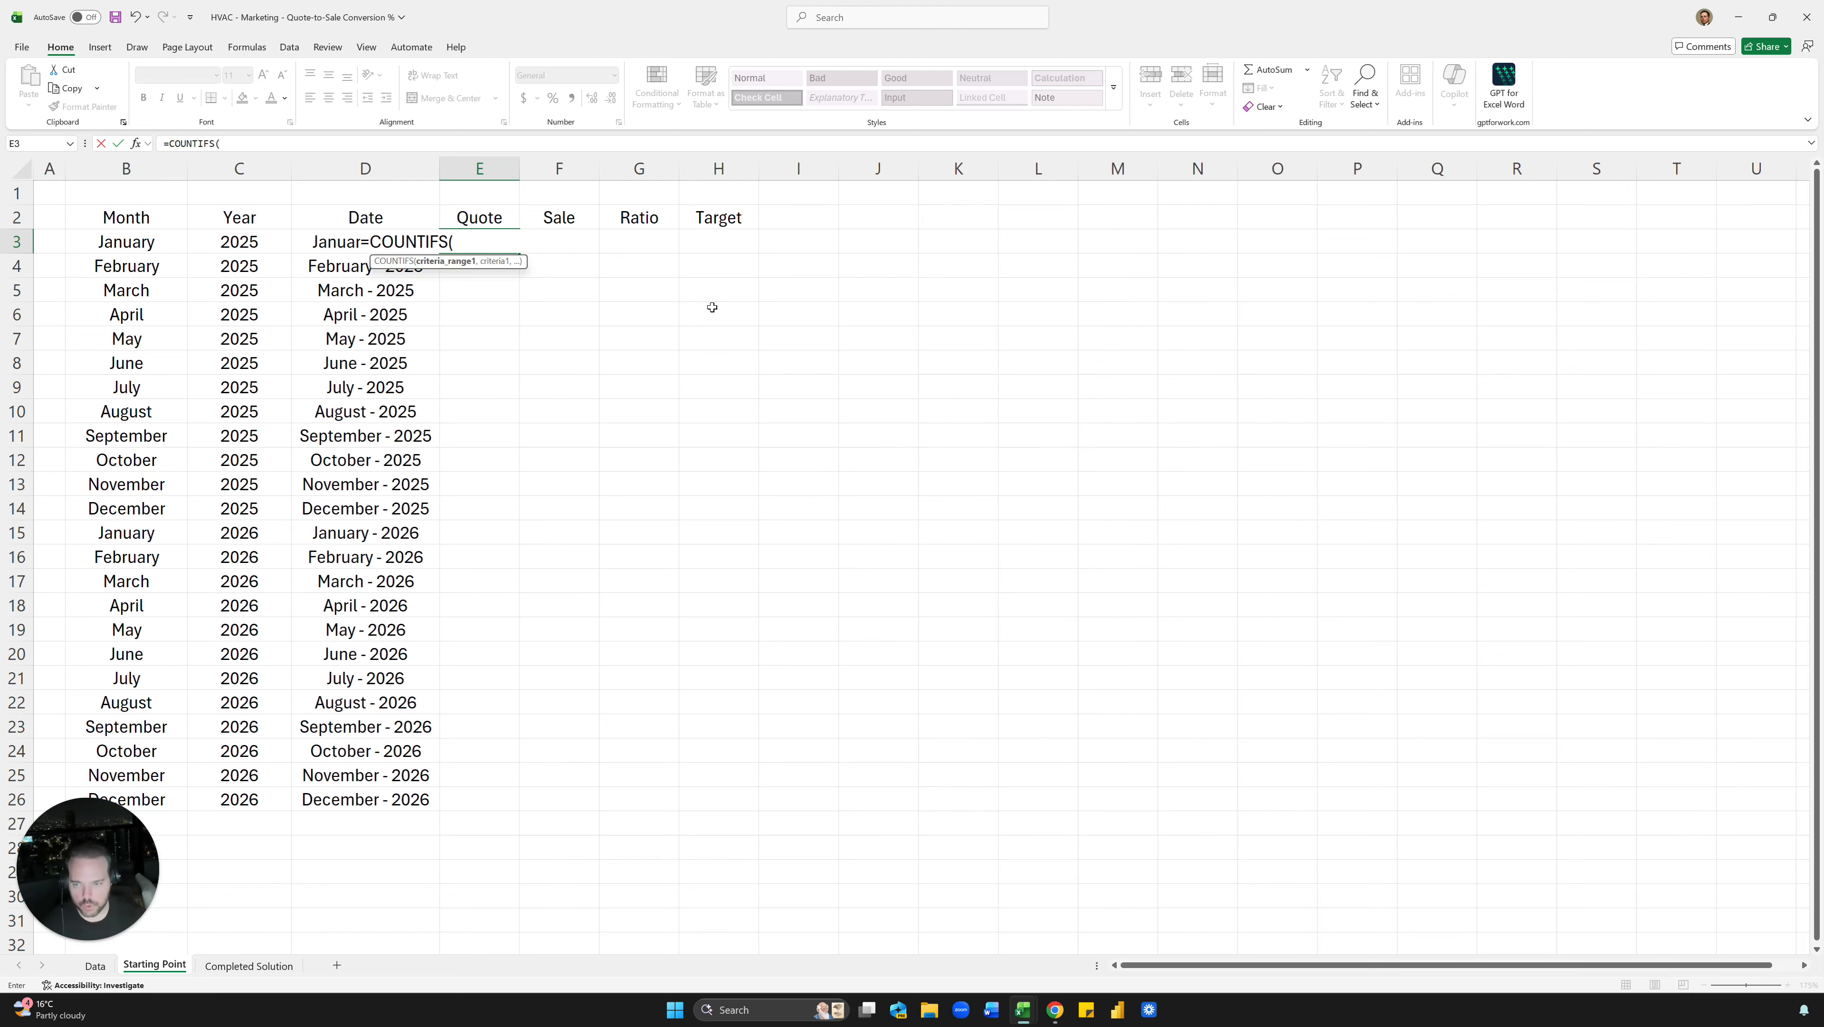
{"action": "type", "text": "tbl"}
{"action": "key", "text": "Tab"}
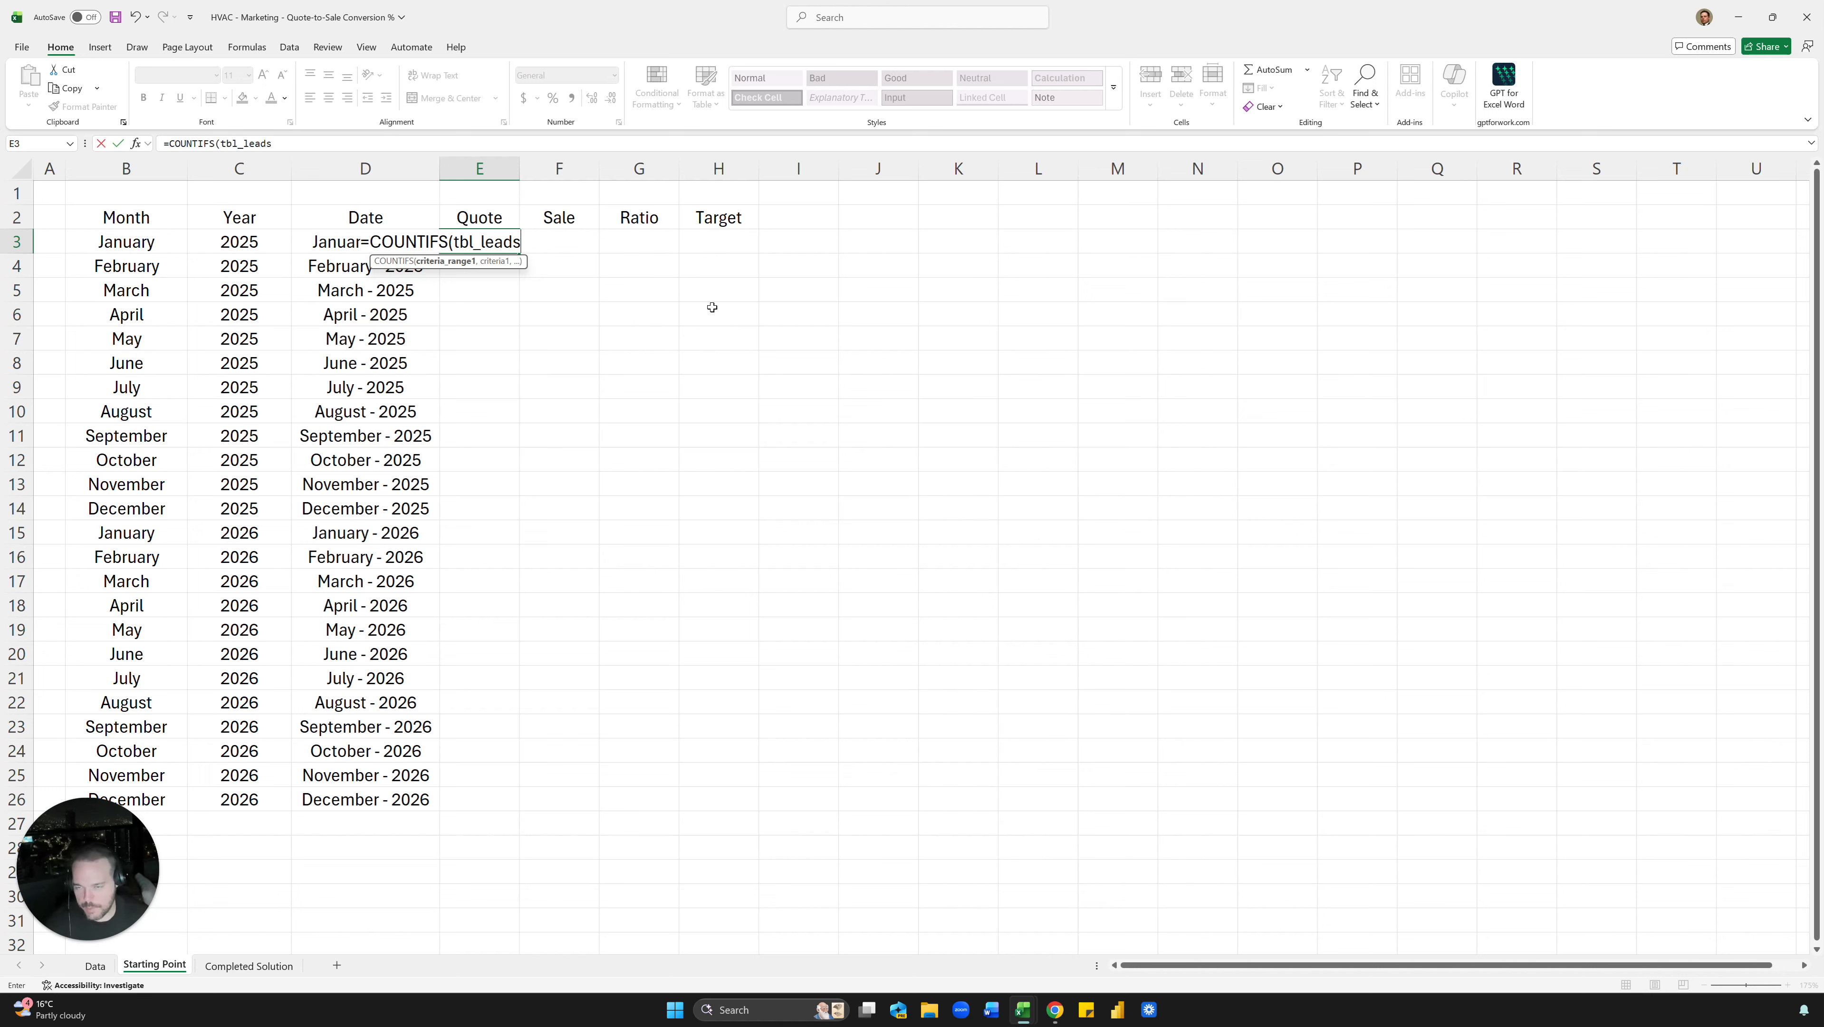
{"action": "type", "text": "["}
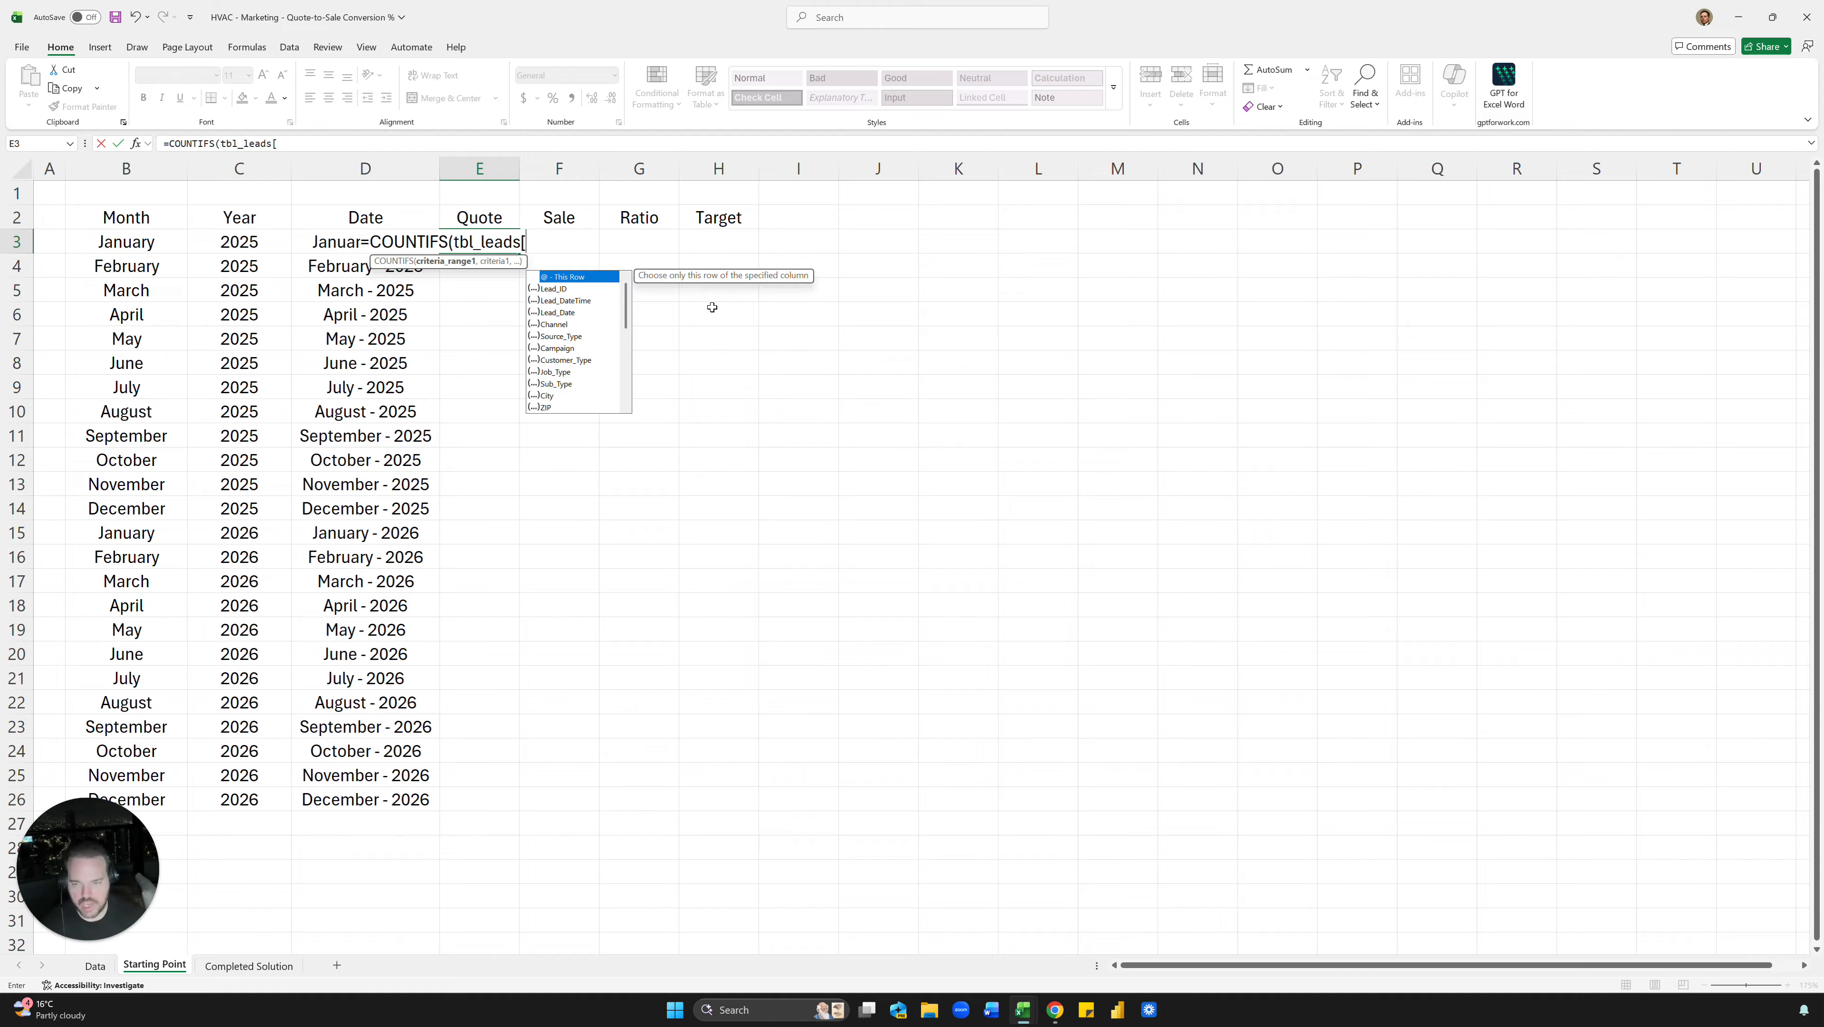
{"action": "type", "text": "Quot"}
{"action": "key", "text": "Tab"}
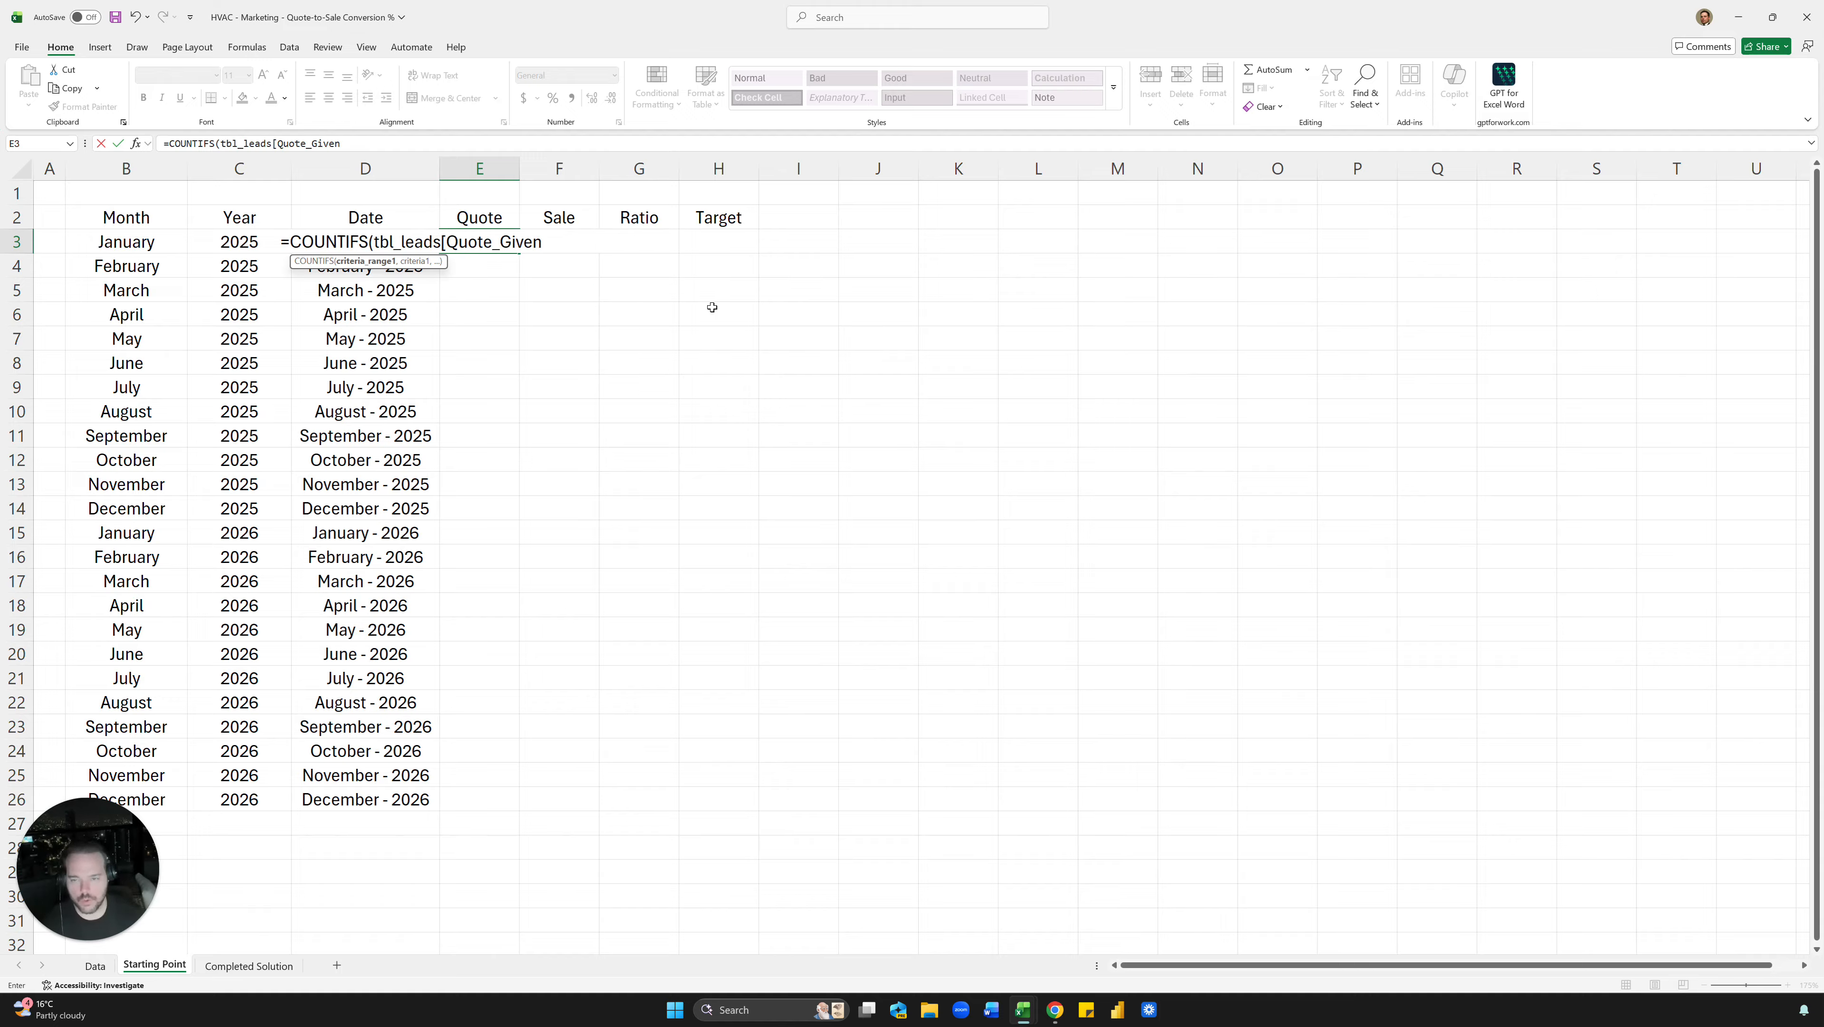
{"action": "type", "text": "],\"Yes"}
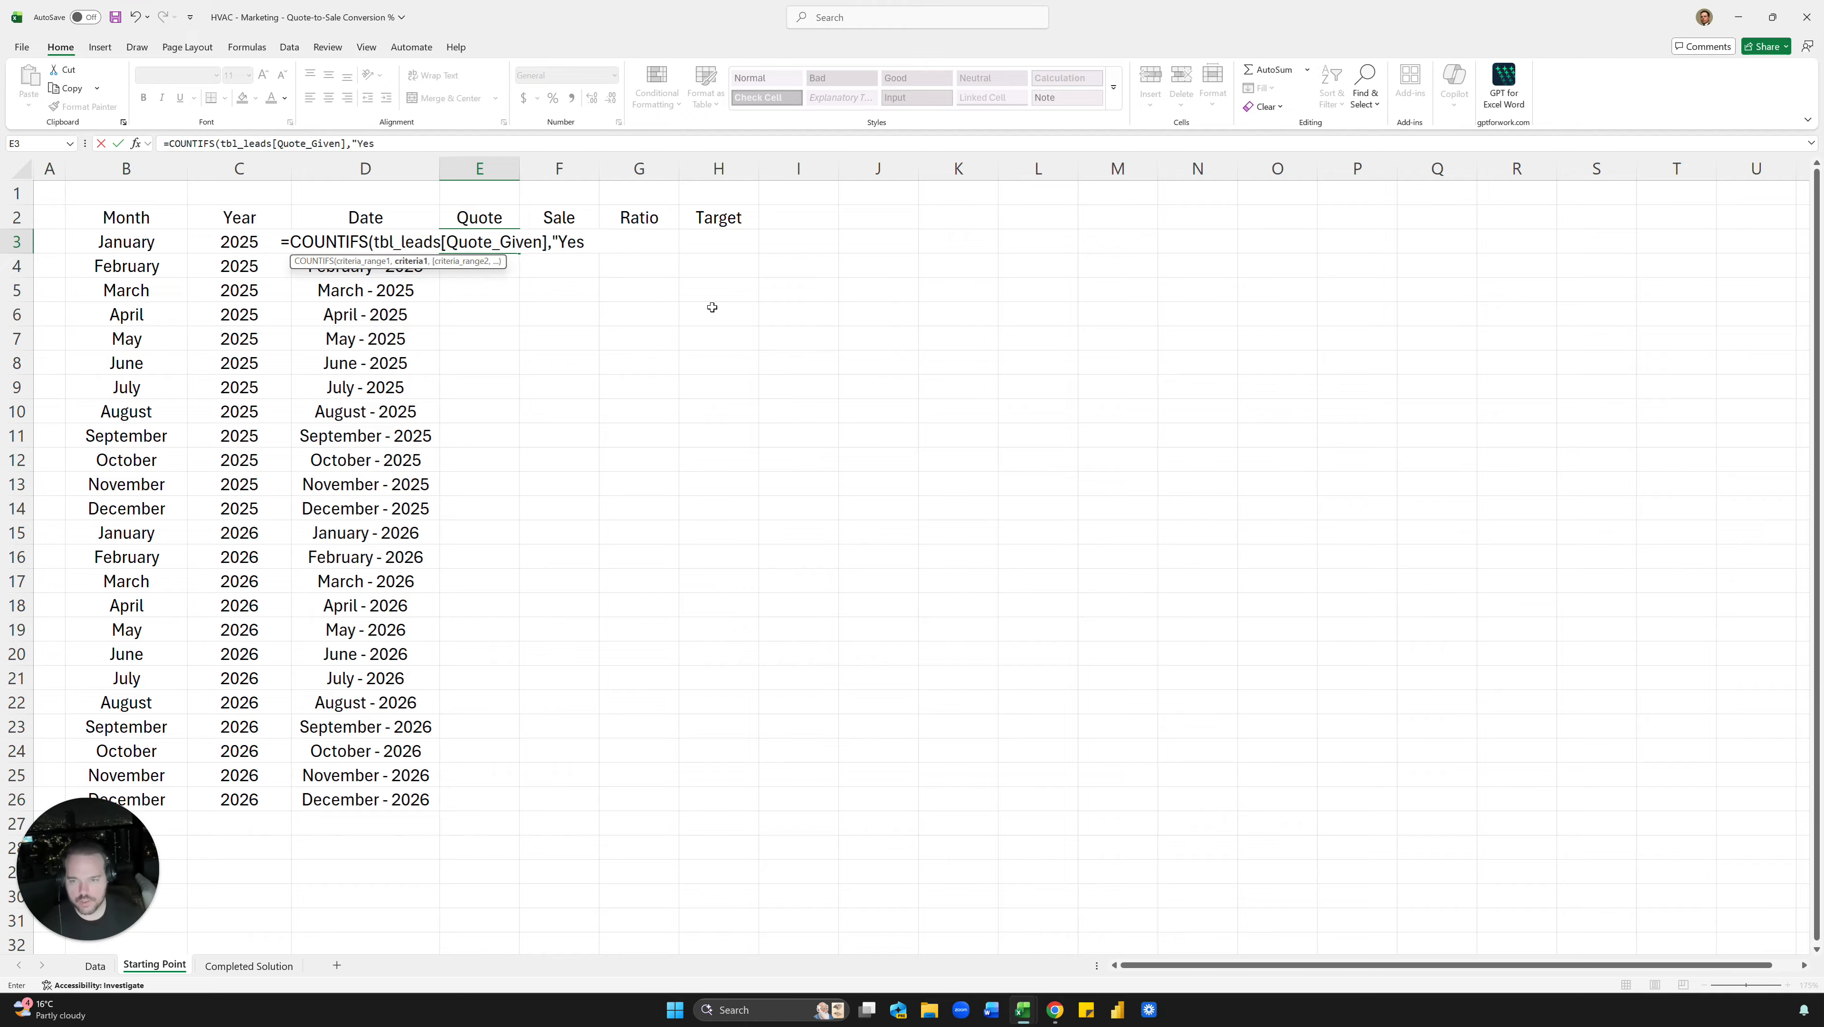
Add a second criterion to the E3 formula that matches tbl_leads[Month] with B3
{"action": "type", "text": "\",tbl"}
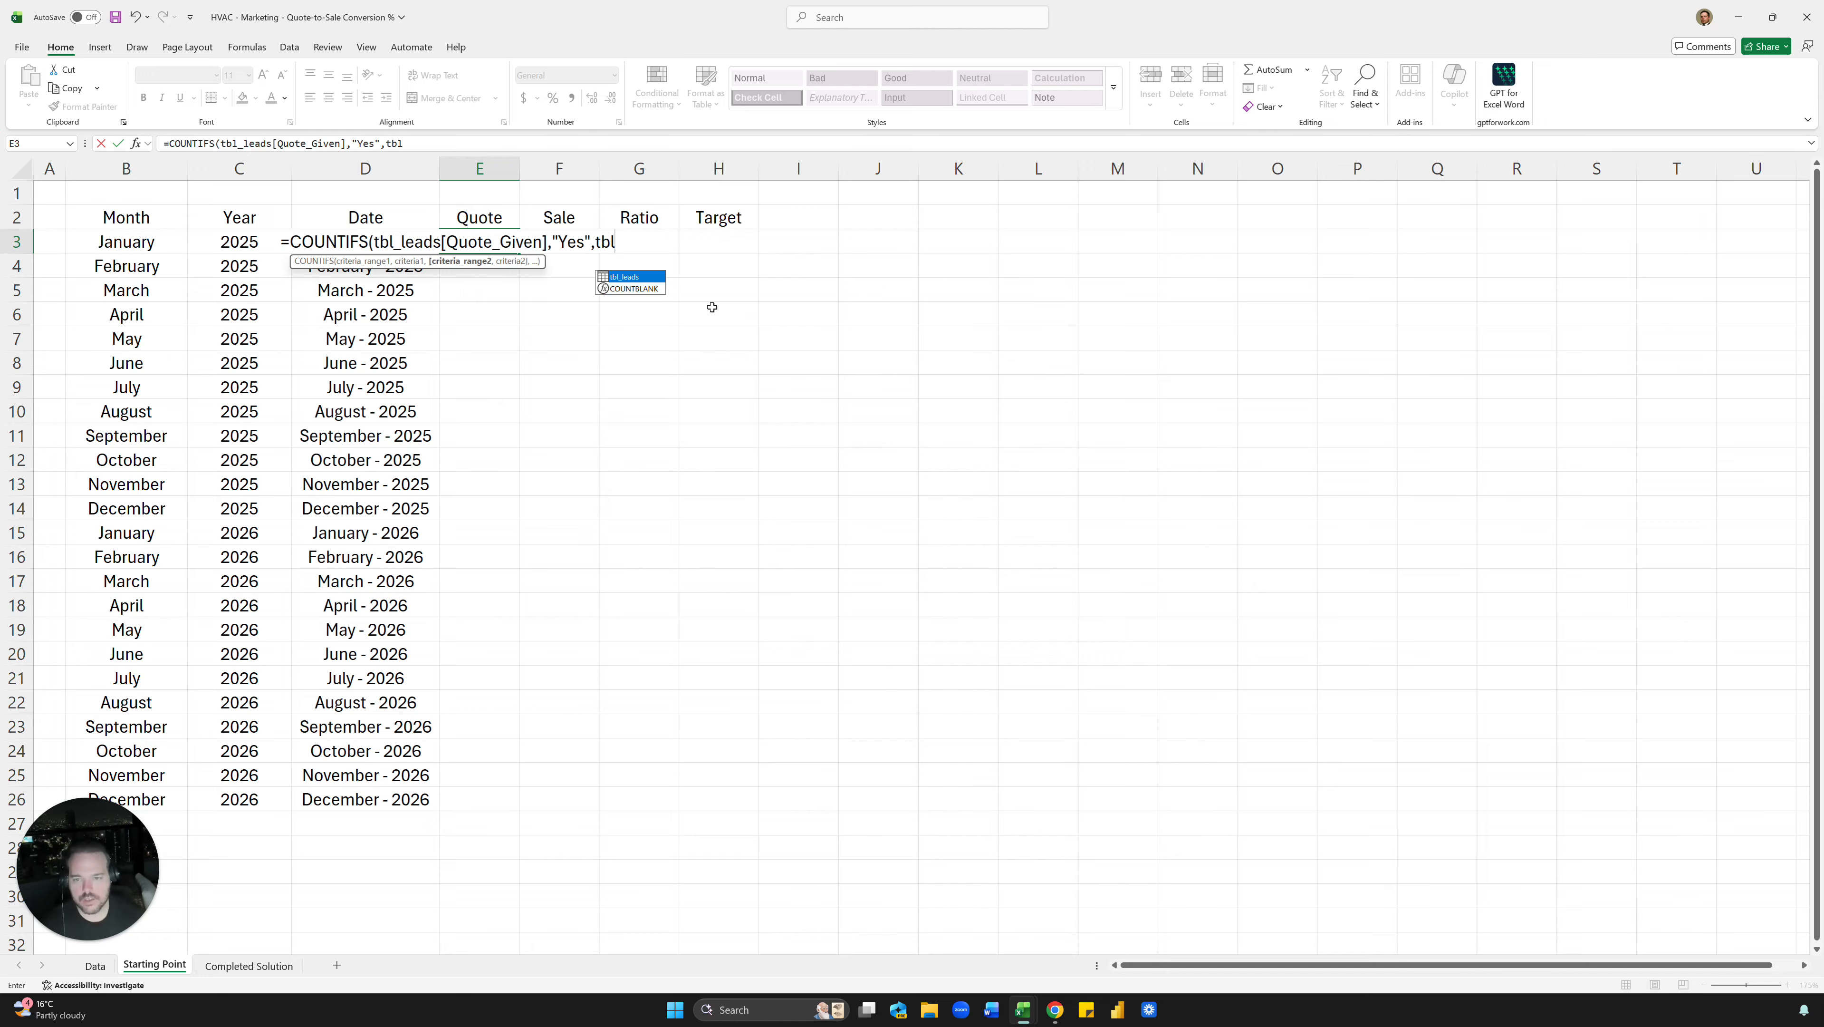
{"action": "key", "text": "Tab"}
{"action": "type", "text": "[Mo"}
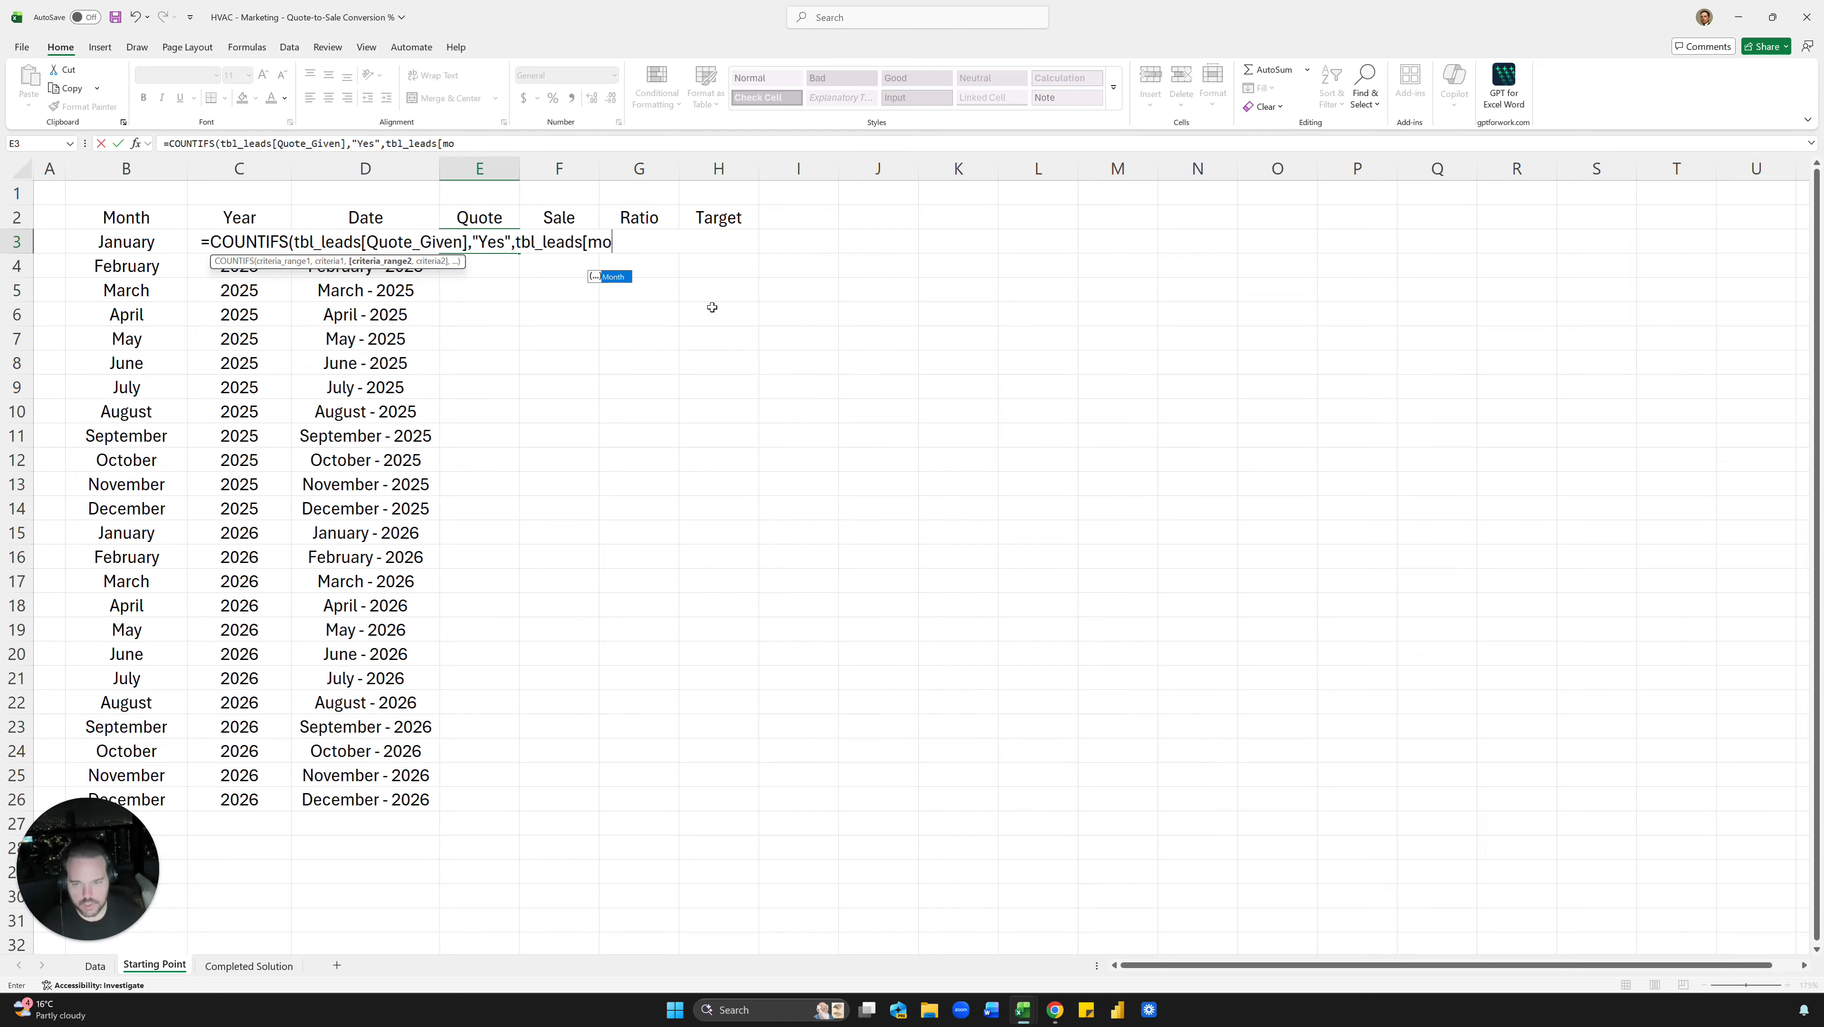
{"action": "key", "text": "Tab"}
{"action": "type", "text": "],"}
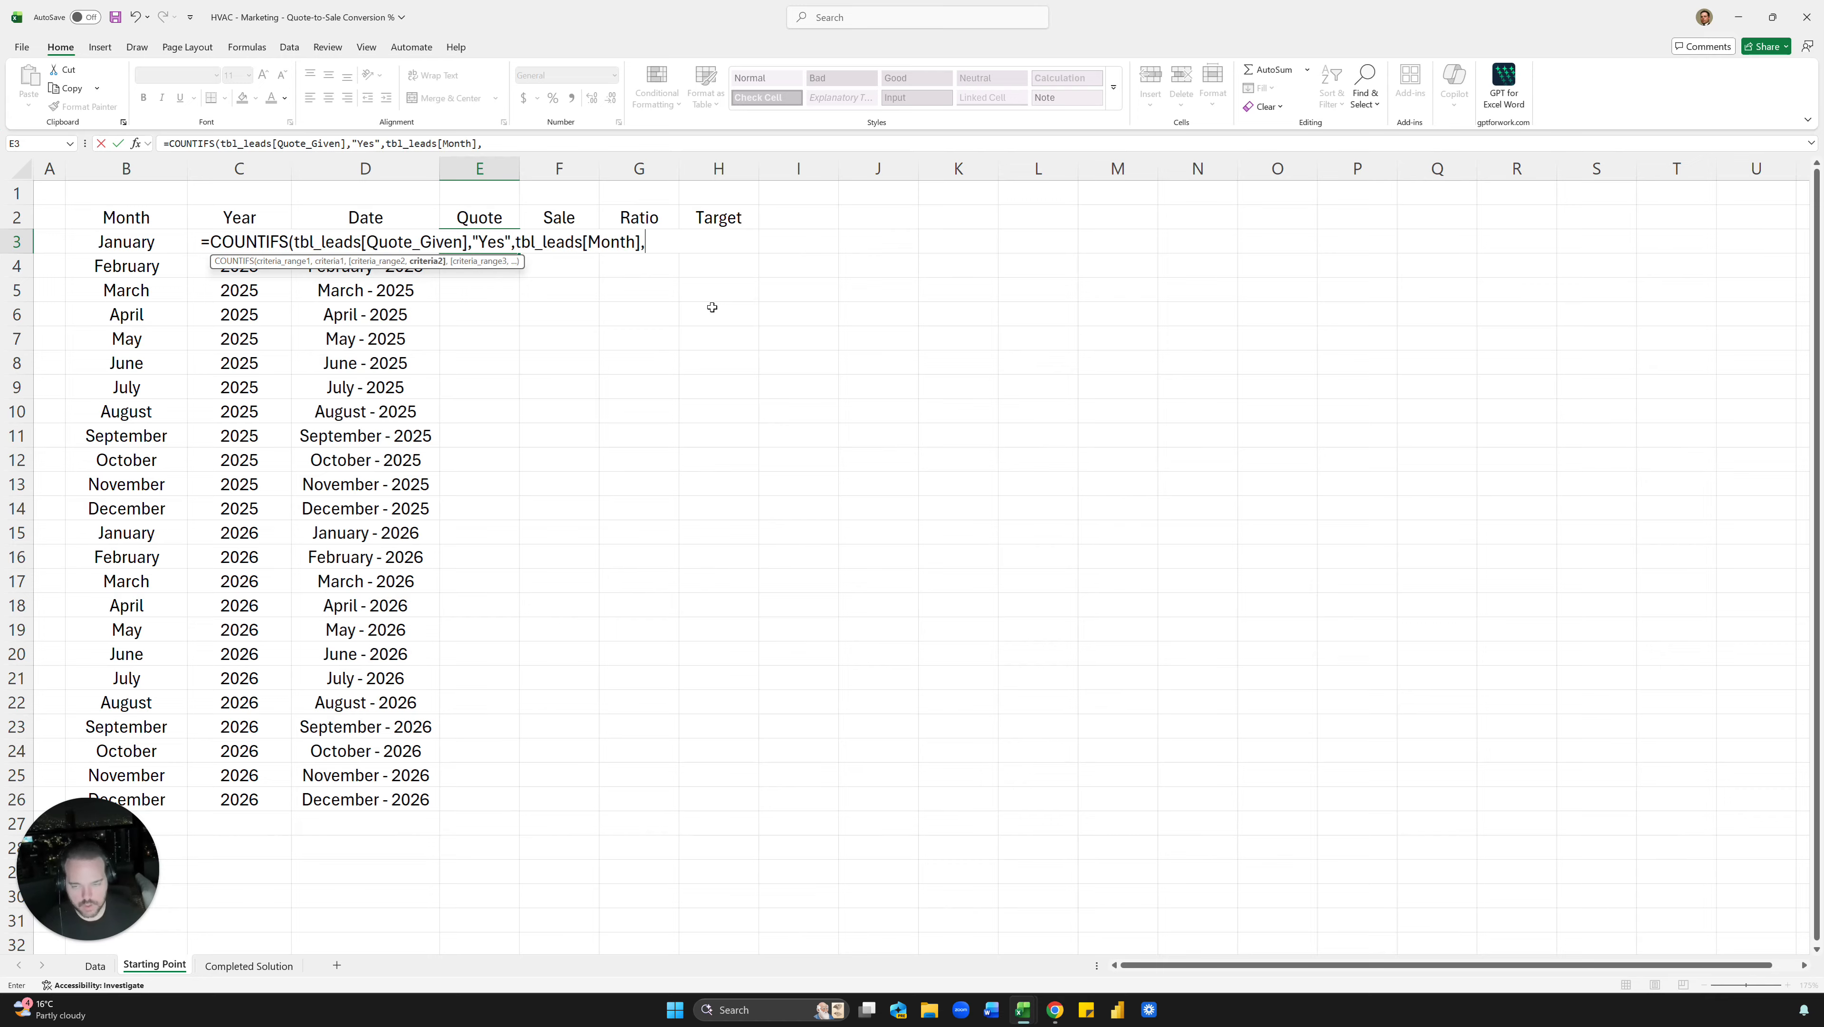
{"action": "key", "text": "Left"}
{"action": "key", "text": "Left"}
{"action": "key", "text": "Left"}
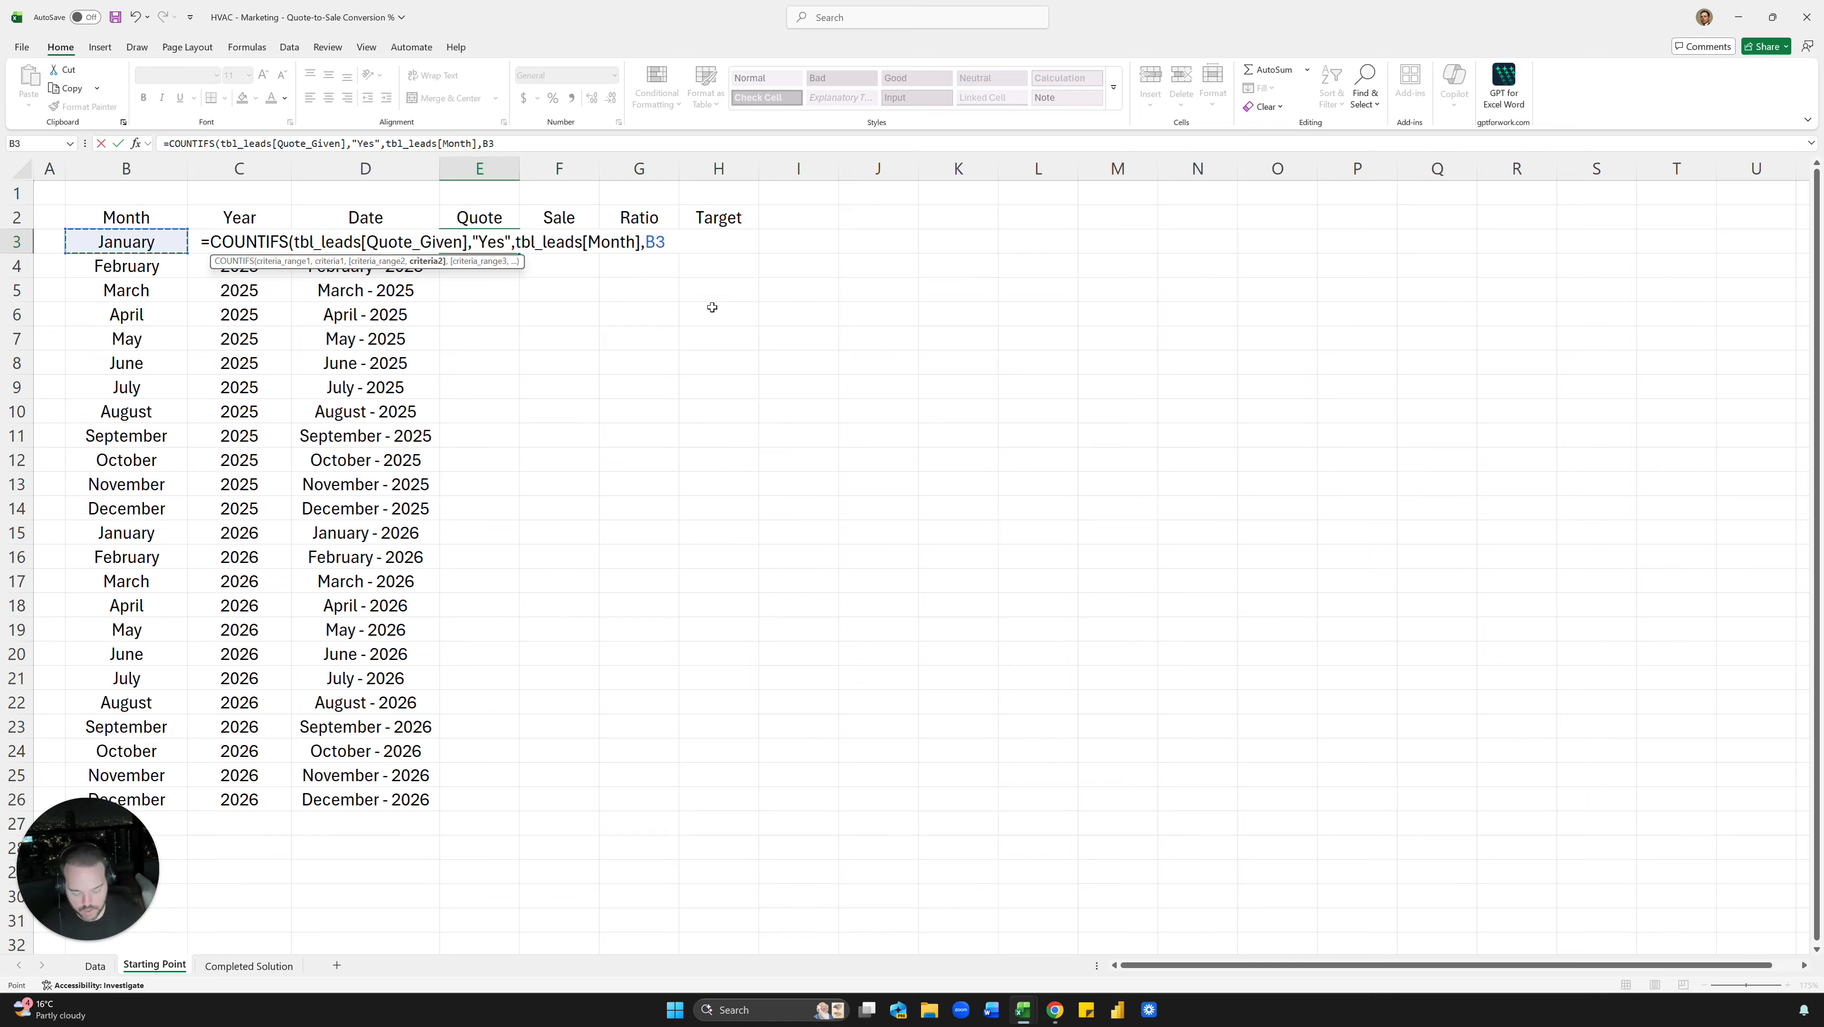
Add a third criterion matching tbl_leads[Year] with C3 and complete the E3 formula
{"action": "type", "text": ",tbl"}
{"action": "key", "text": "Tab"}
{"action": "type", "text": "[Ye"}
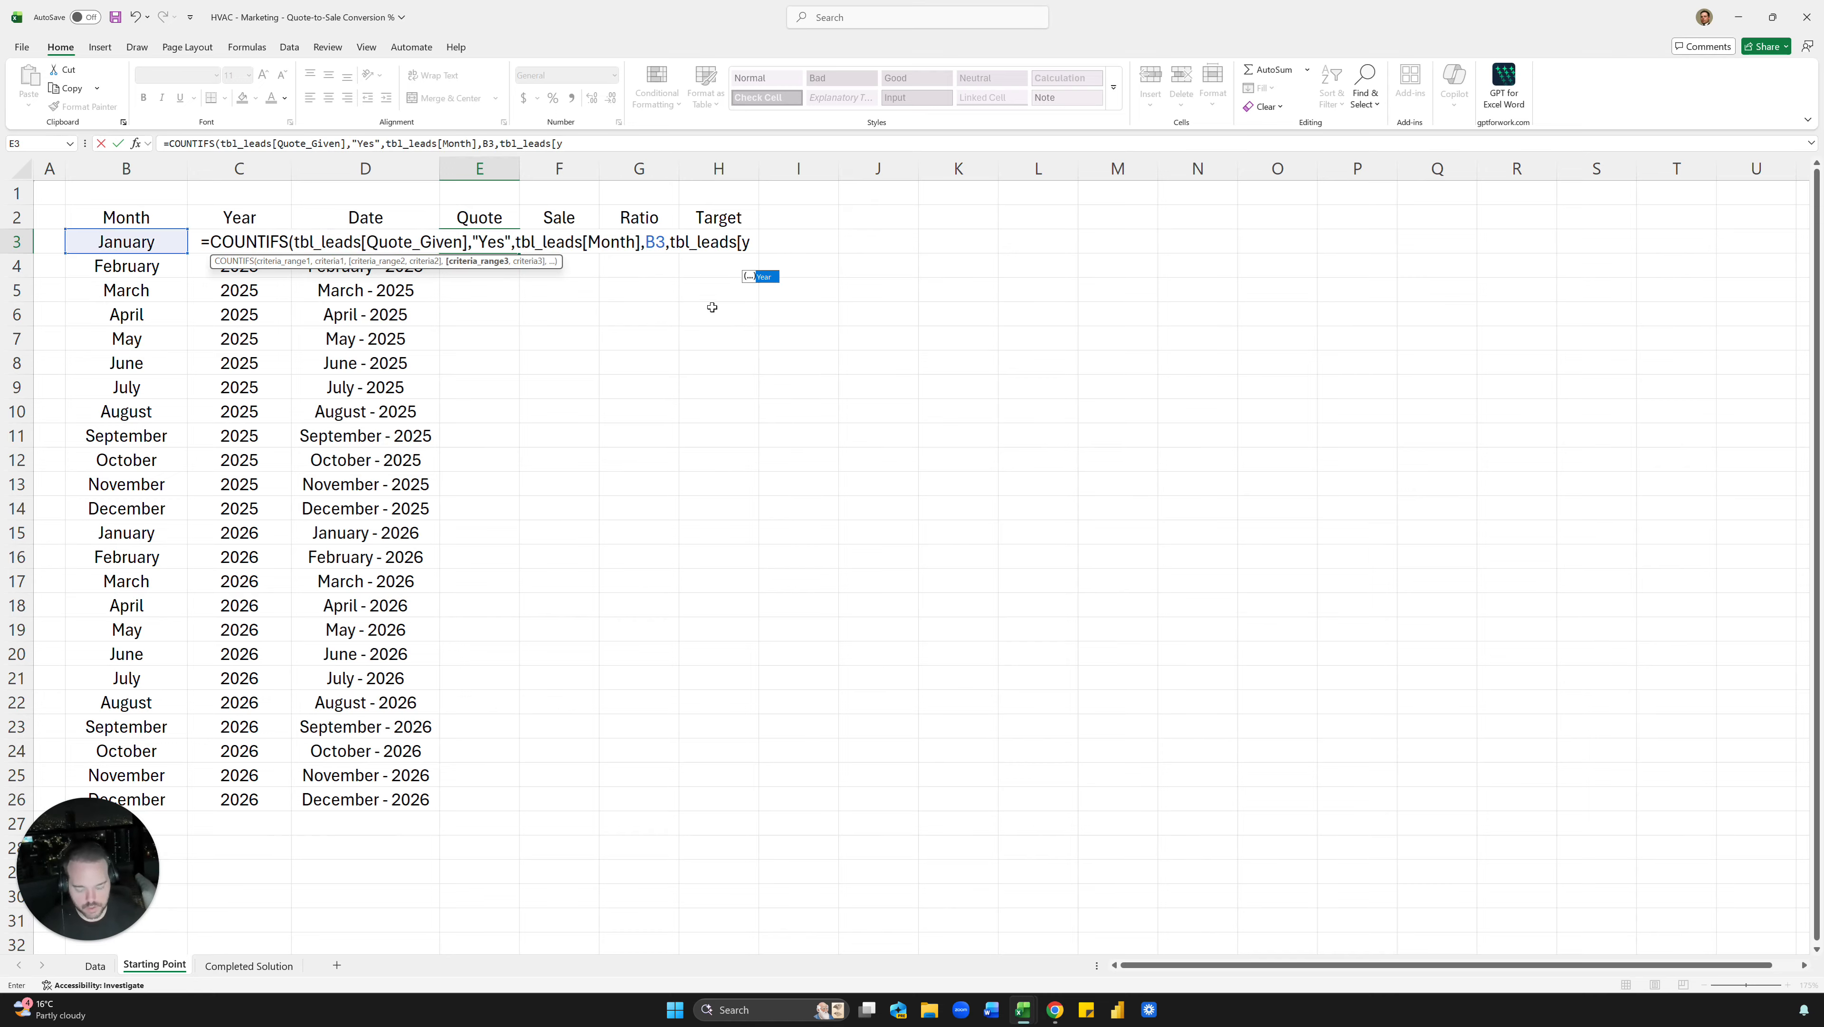
{"action": "key", "text": "Tab"}
{"action": "type", "text": "],"}
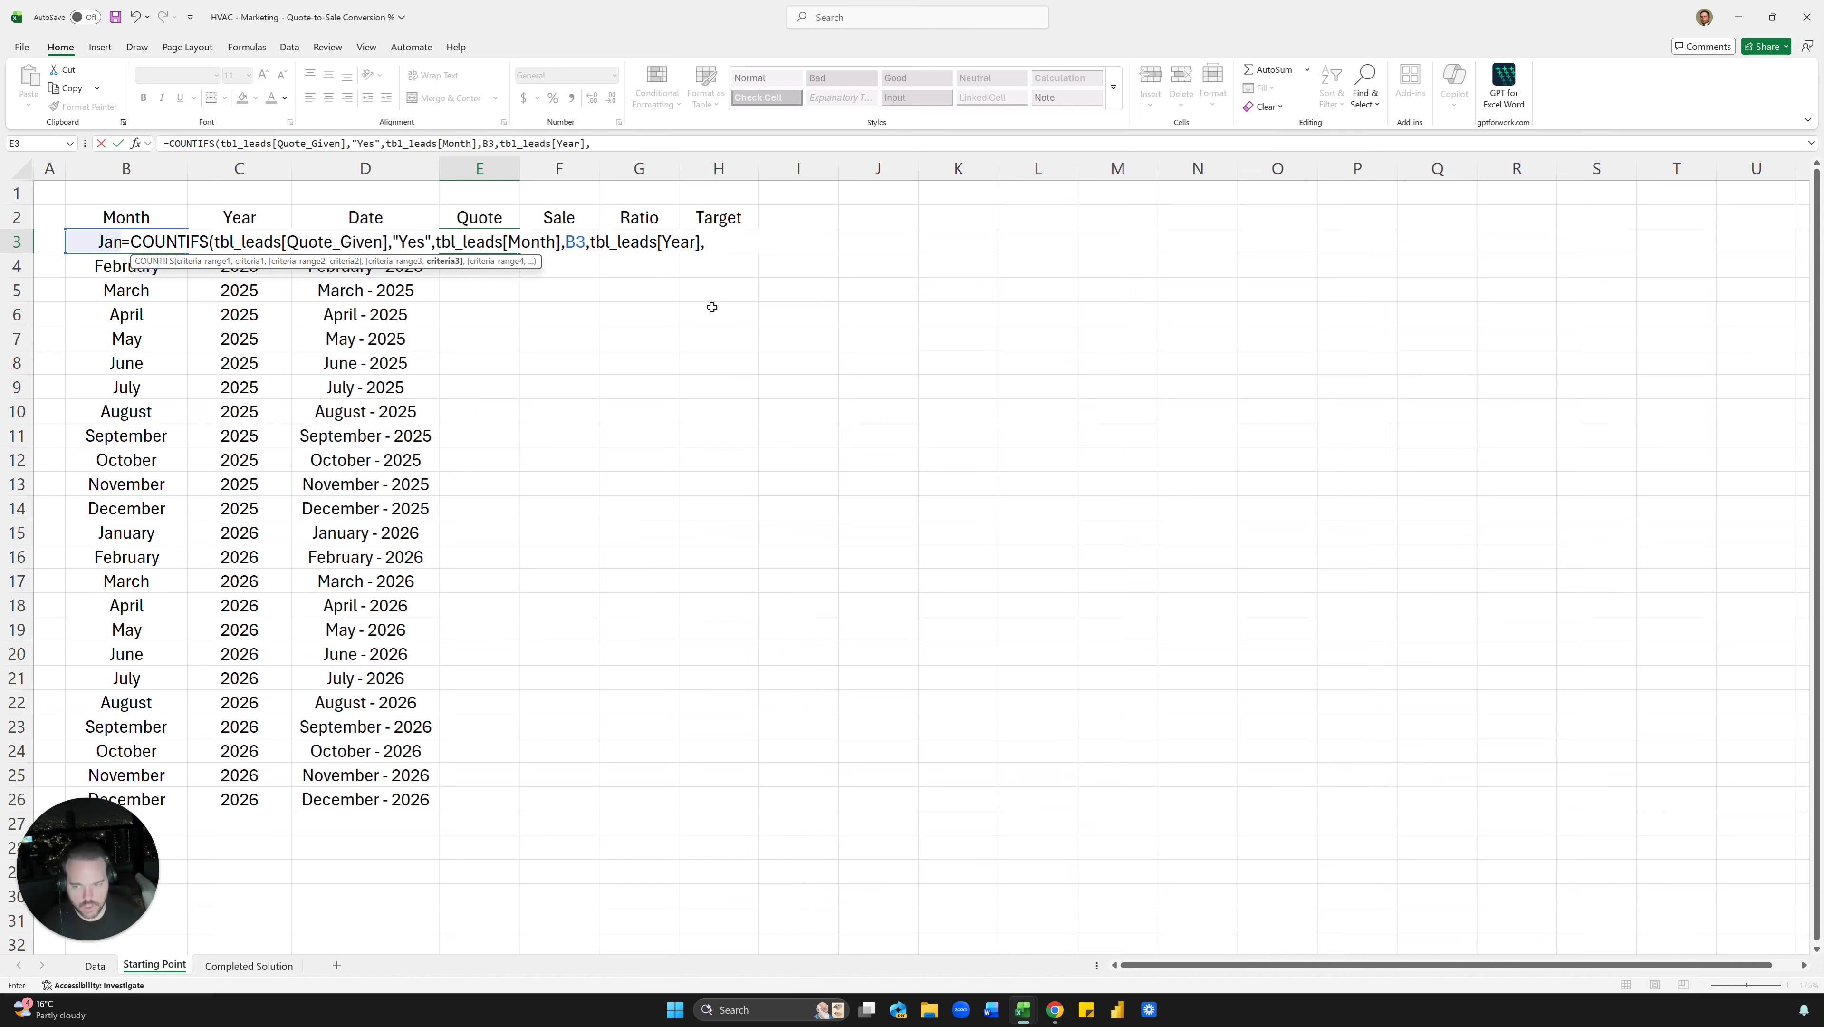
{"action": "key", "text": "Left"}
{"action": "key", "text": "Left"}
{"action": "key", "text": "Return"}
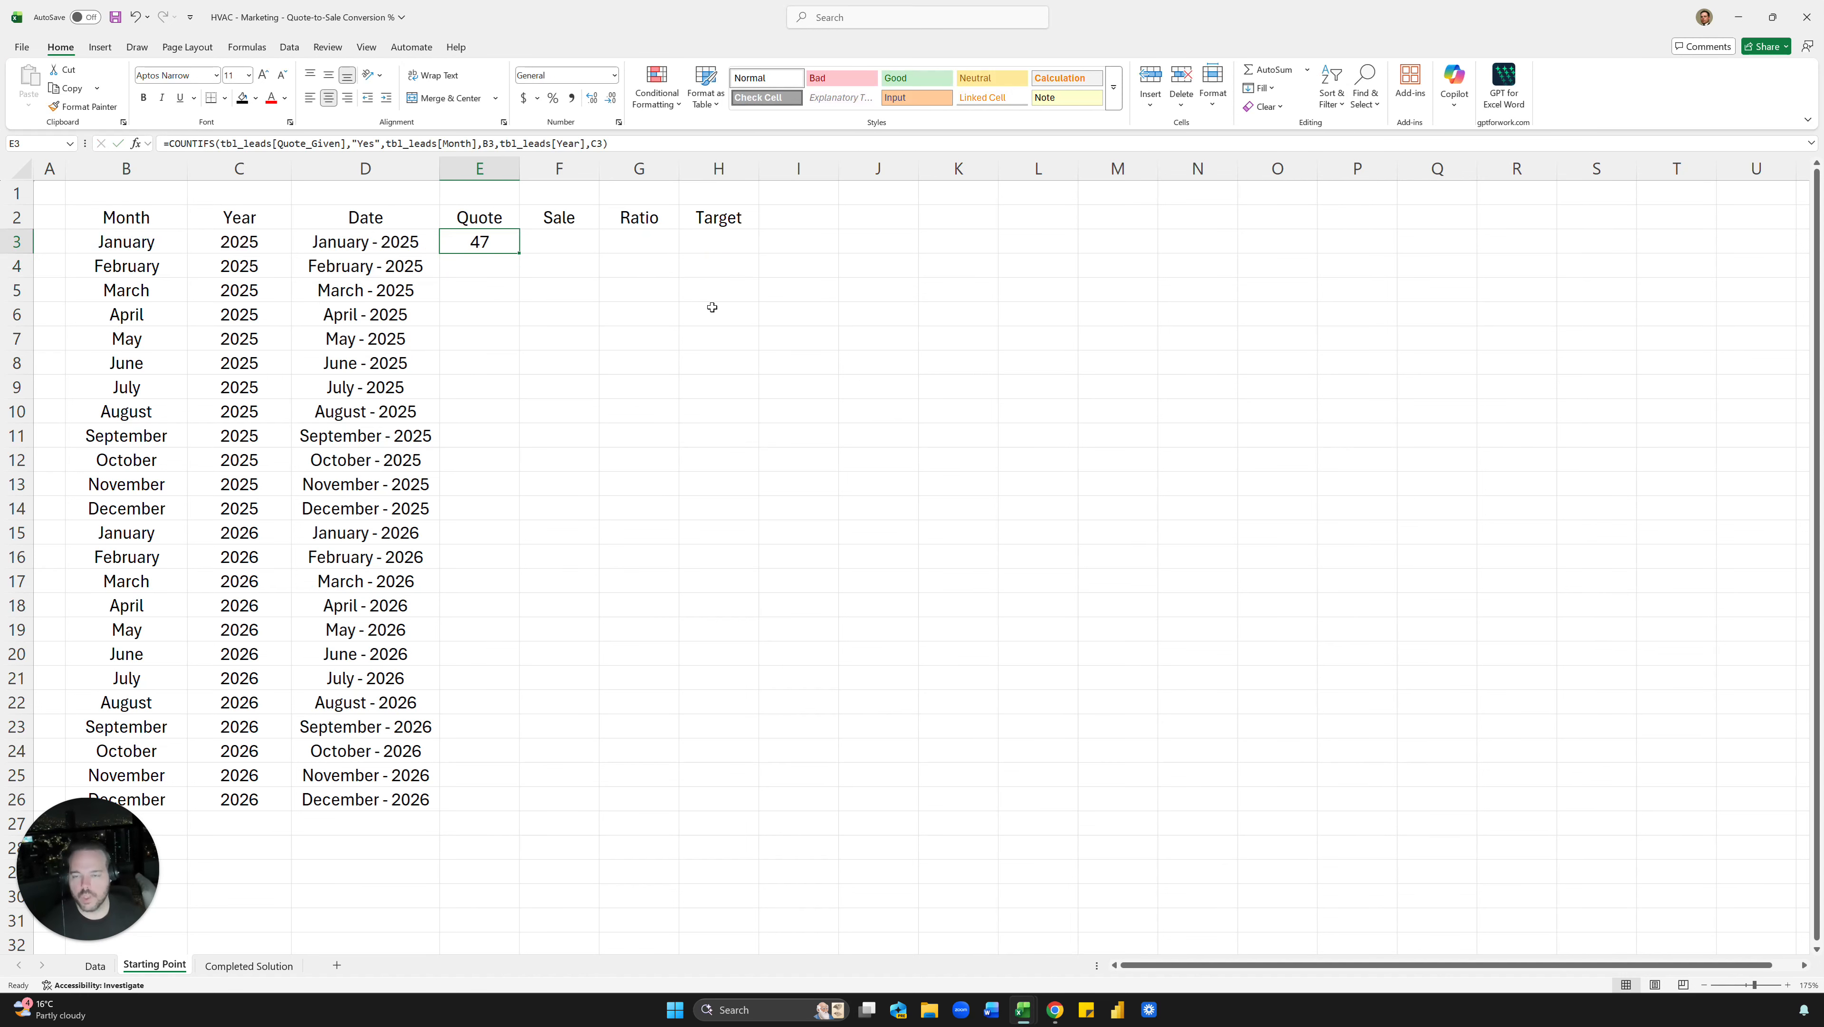
Fill the Quote formula from E3 down to row 26
{"action": "double_click", "coordinate": [512, 251]}
{"action": "left_click", "coordinate": [698, 321]}
{"action": "left_click", "coordinate": [665, 358]}
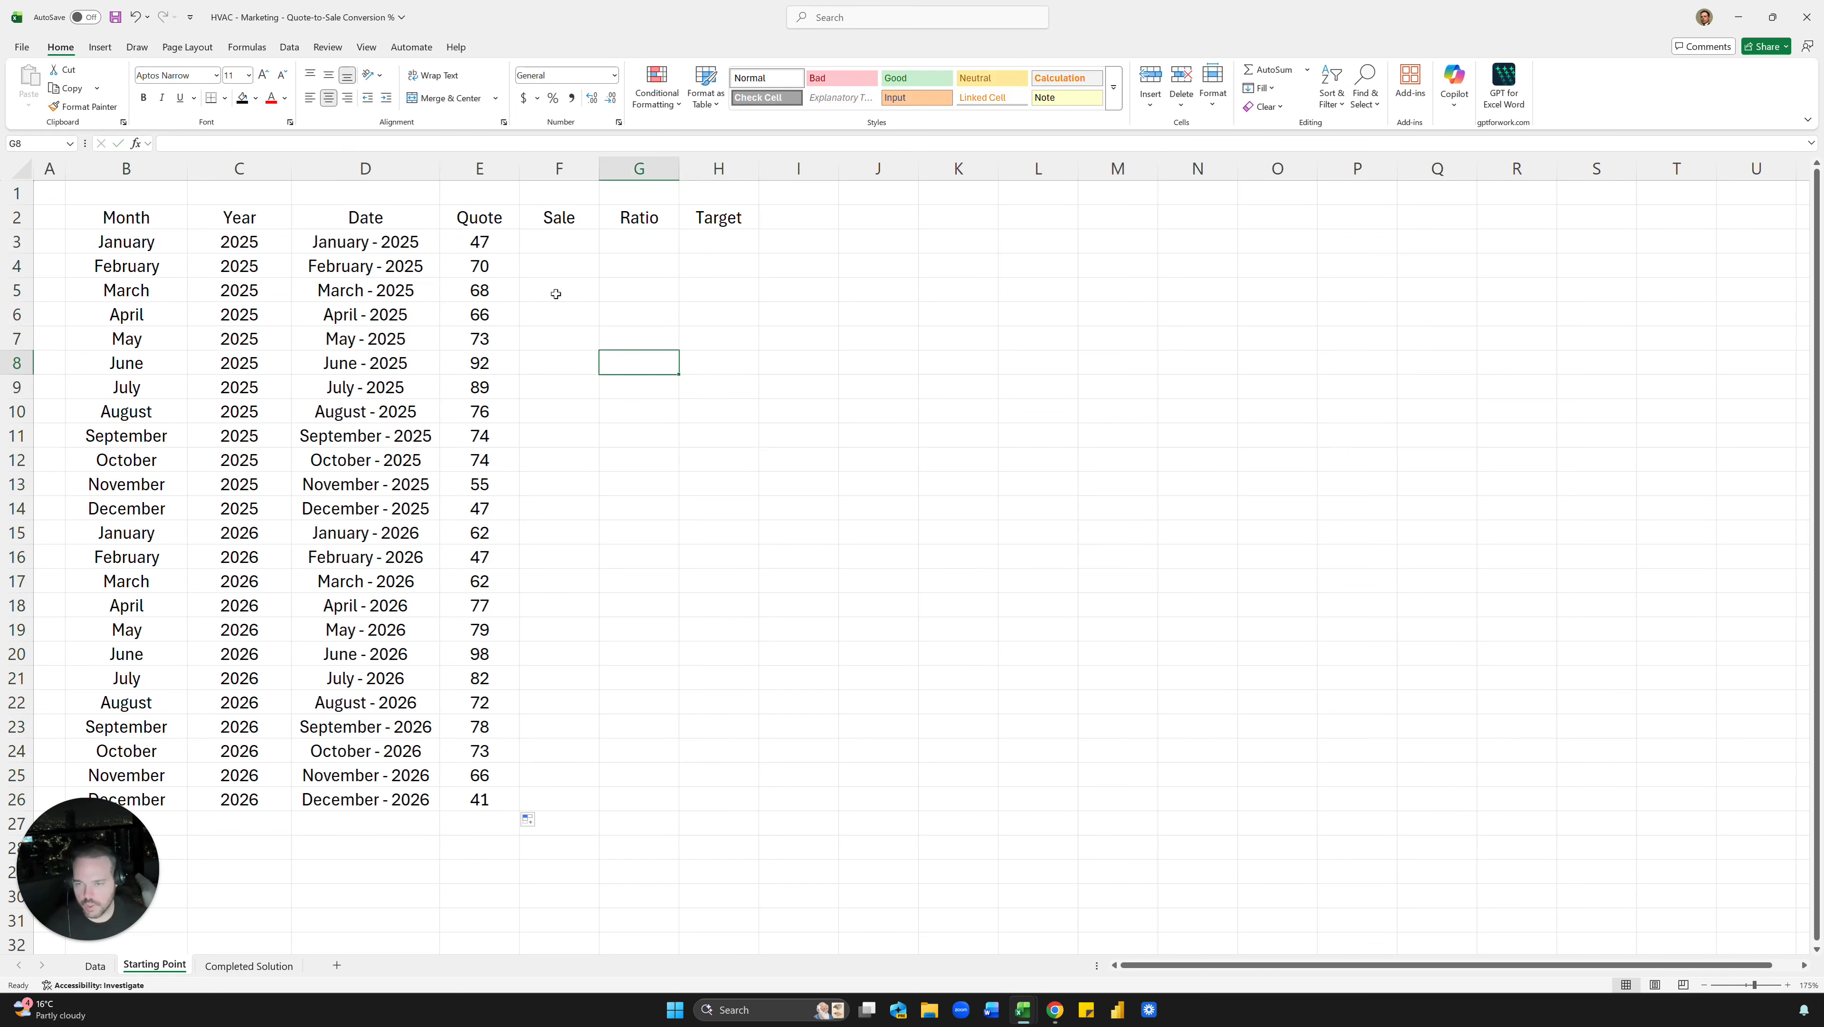
Copy the COUNTIFS formula text from E3 and enter it in F3 with its B3 and C3 references intact
{"action": "left_click", "coordinate": [557, 245]}
{"action": "left_click", "coordinate": [480, 242]}
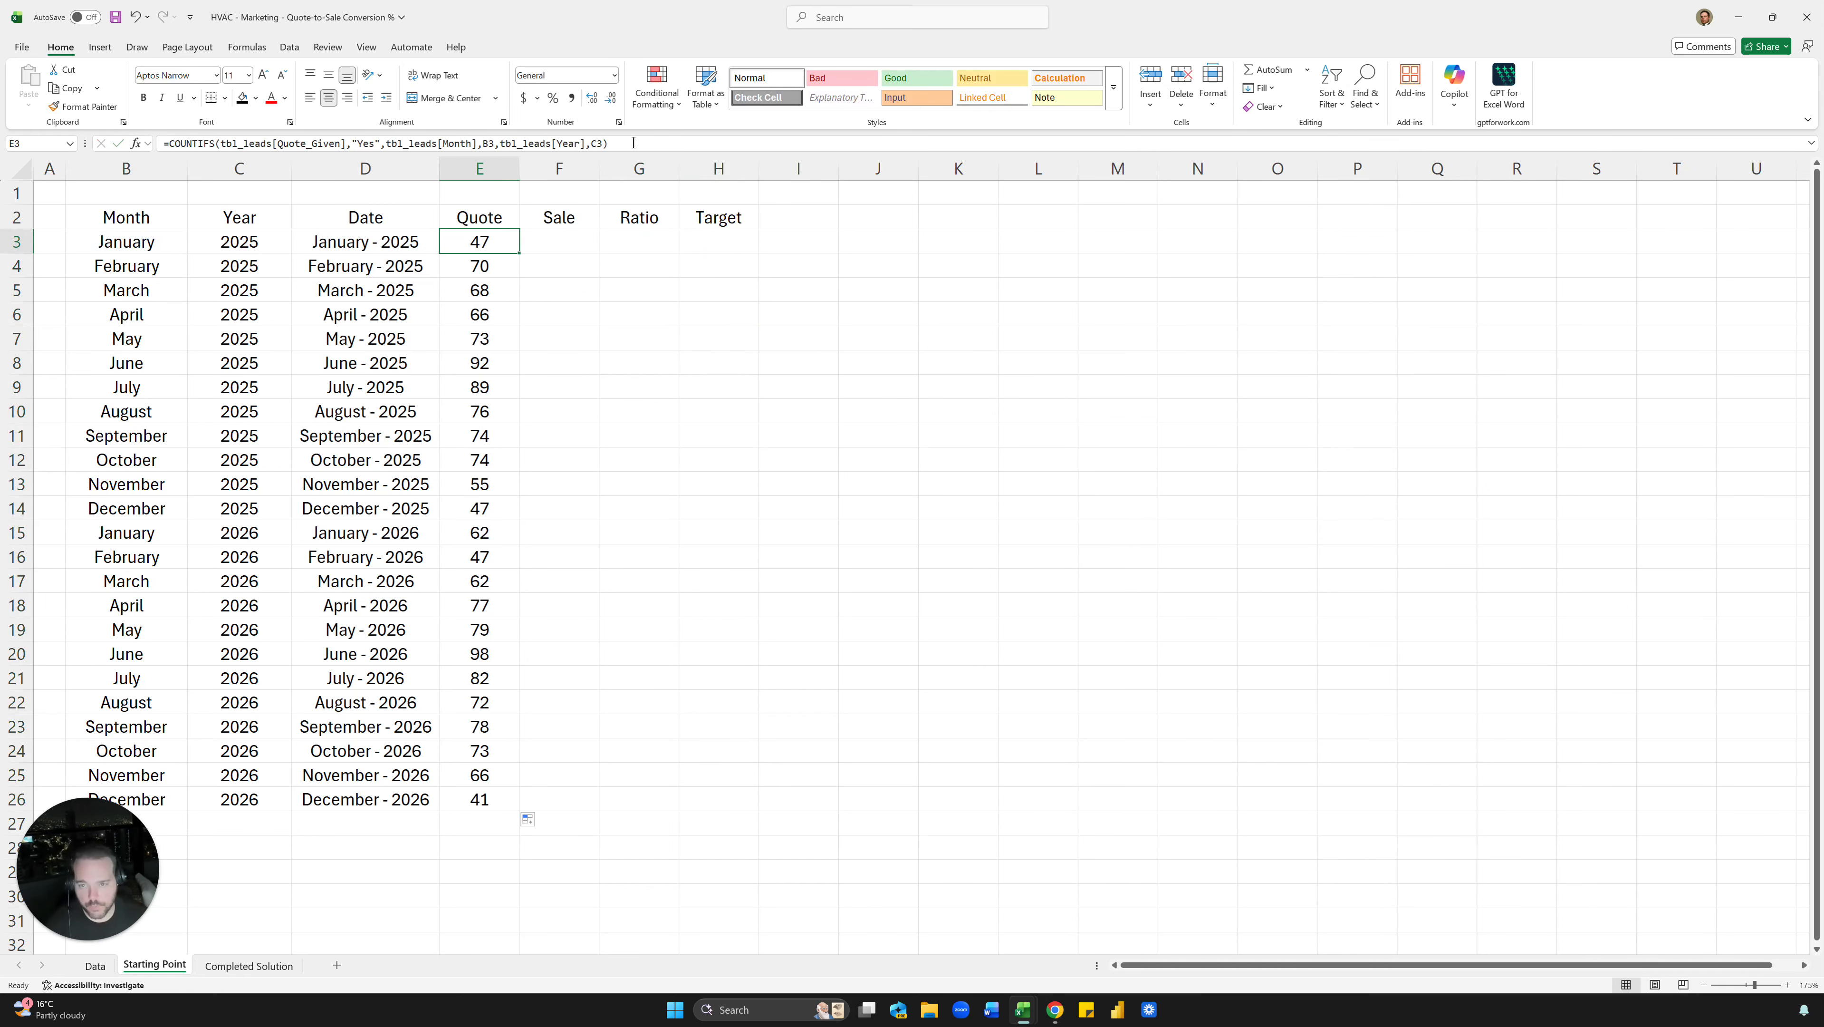
{"action": "left_click_drag", "start_coordinate": [608, 143], "coordinate": [167, 147]}
{"action": "key", "text": "ctrl+c"}
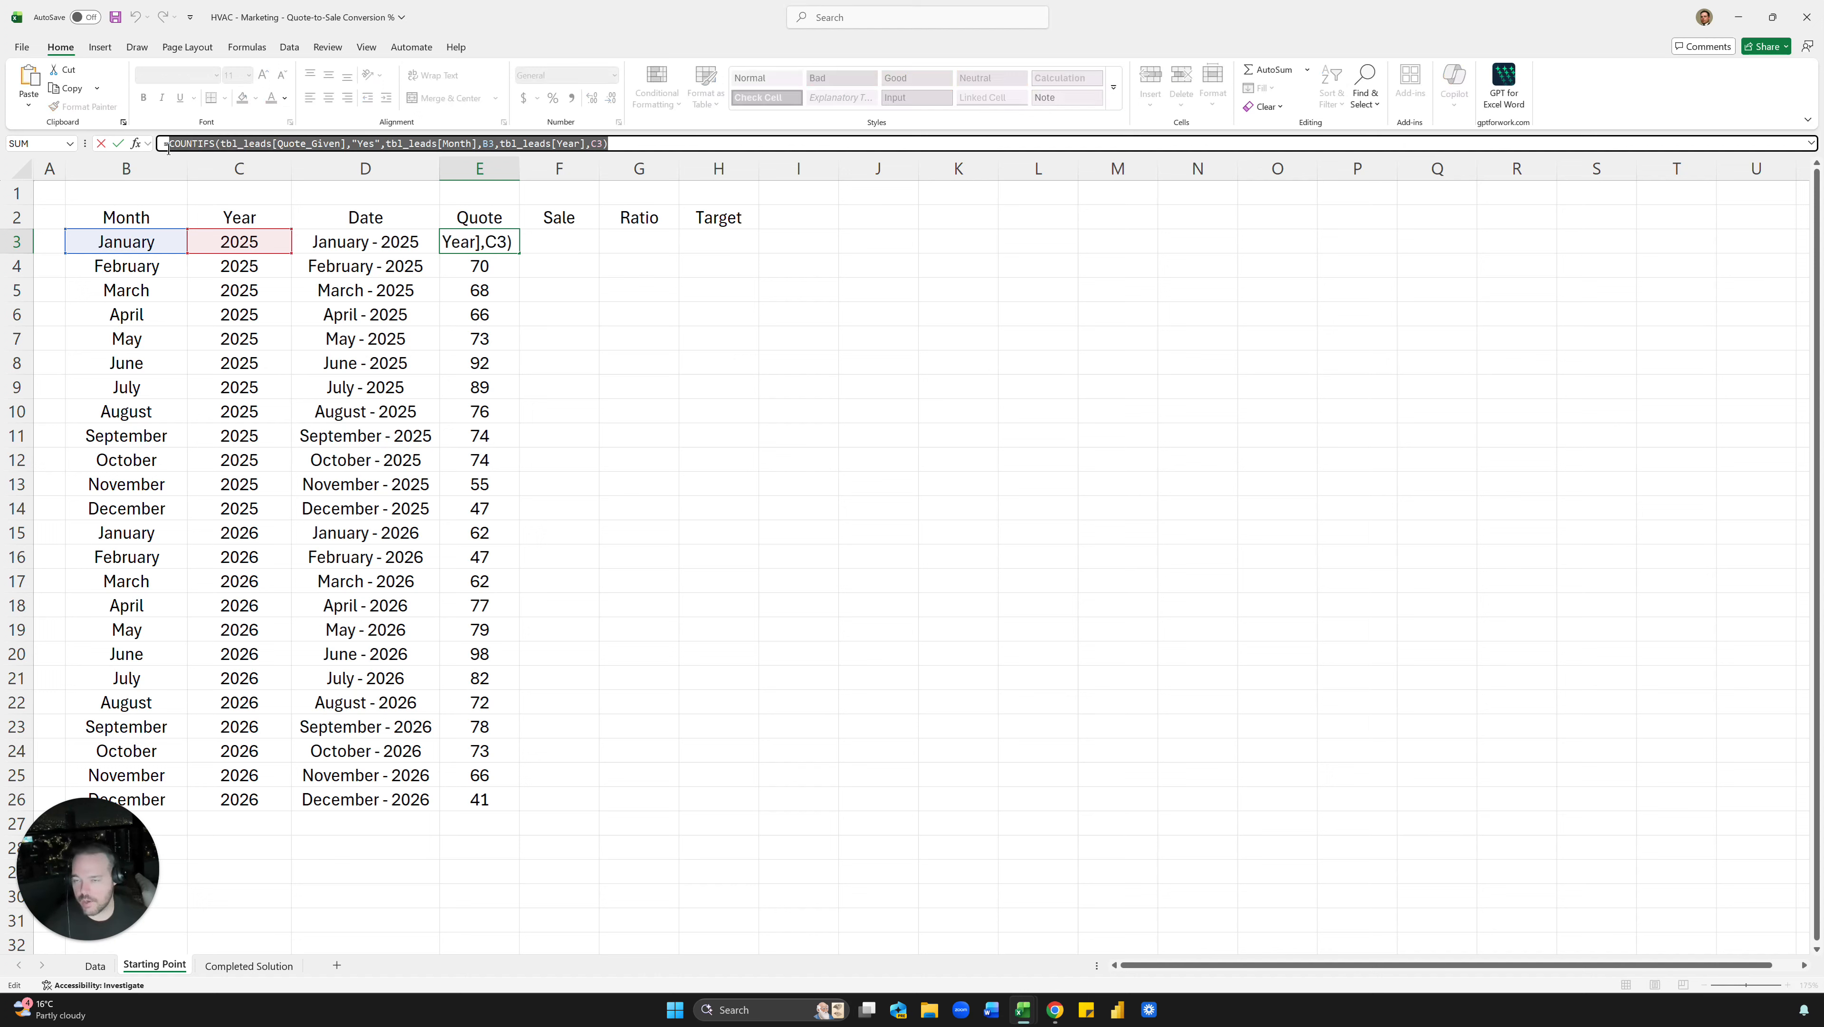
{"action": "key", "text": "Escape"}
{"action": "left_click", "coordinate": [587, 239]}
{"action": "type", "text": "="}
{"action": "key", "text": "ctrl+v"}
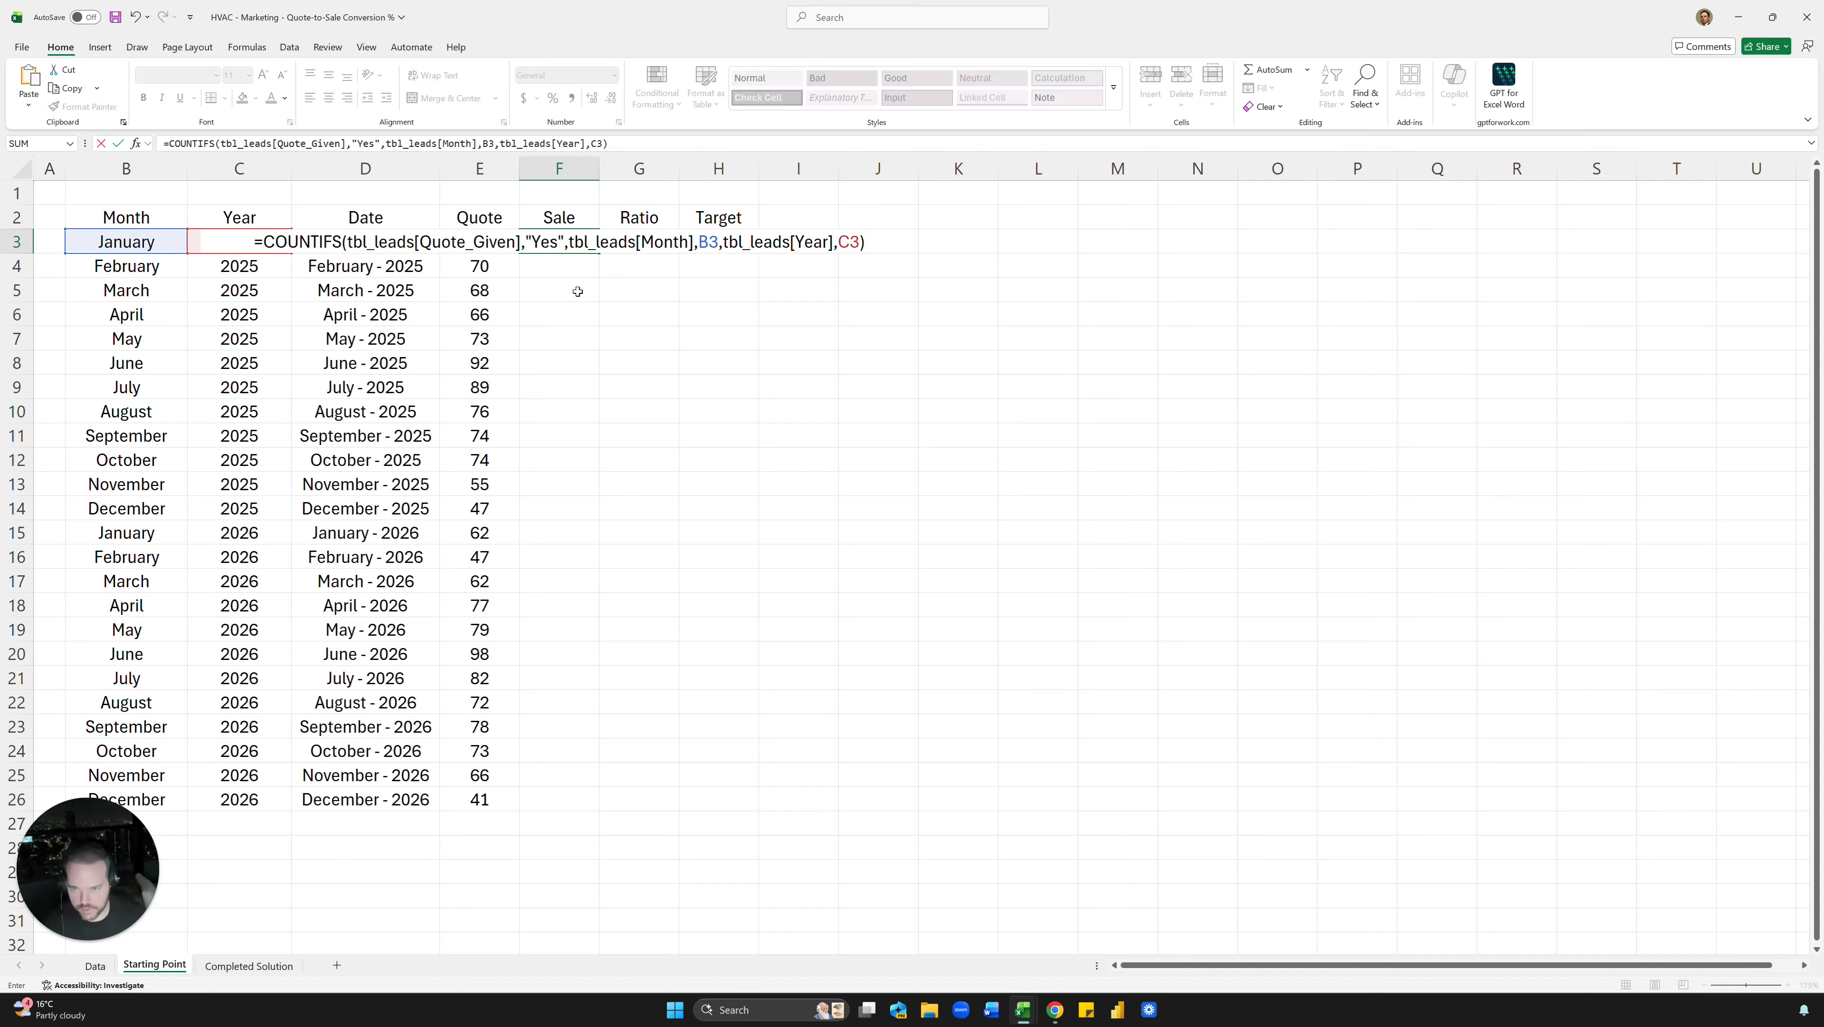
Reopen the argument list of the F3 formula after C3 and begin a fourth criteria range in tbl_leads
{"action": "key", "text": "BackSpace"}
{"action": "type", "text": "."}
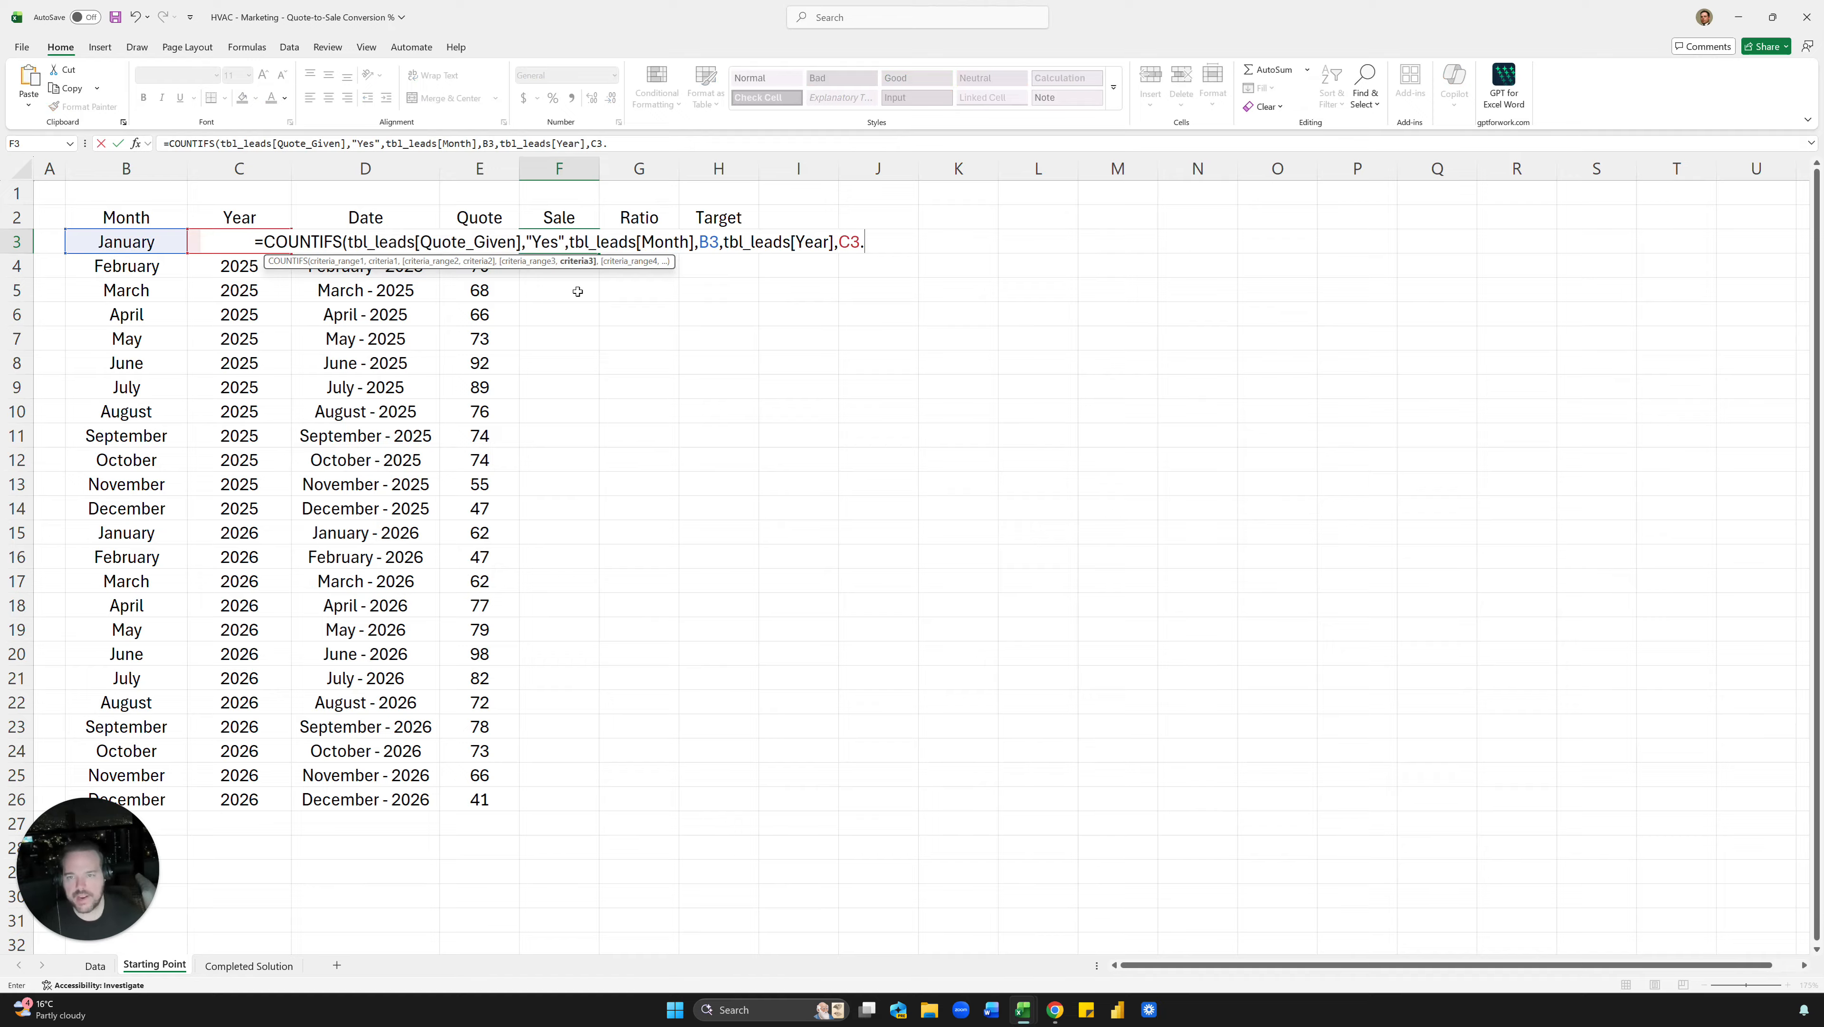
{"action": "key", "text": "BackSpace"}
{"action": "type", "text": ",tbl_leads"}
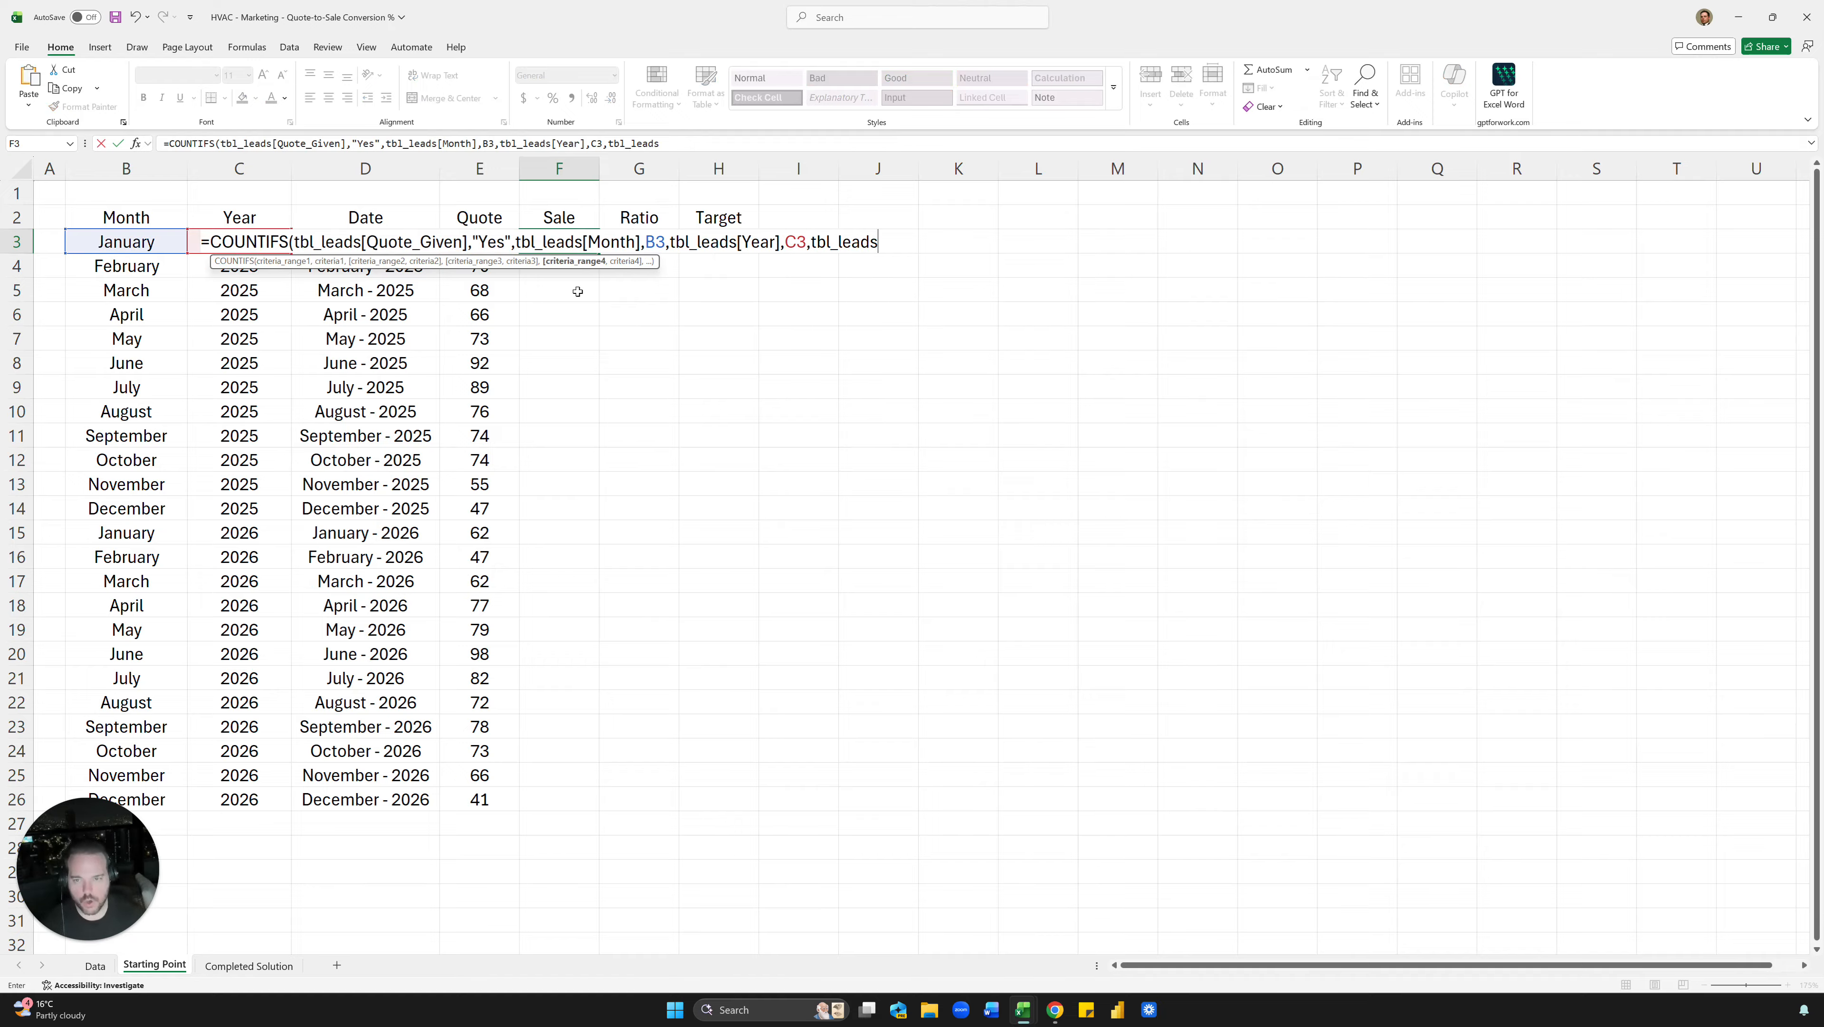
{"action": "type", "text": "[Source_Type"}
{"action": "key", "text": "Tab"}
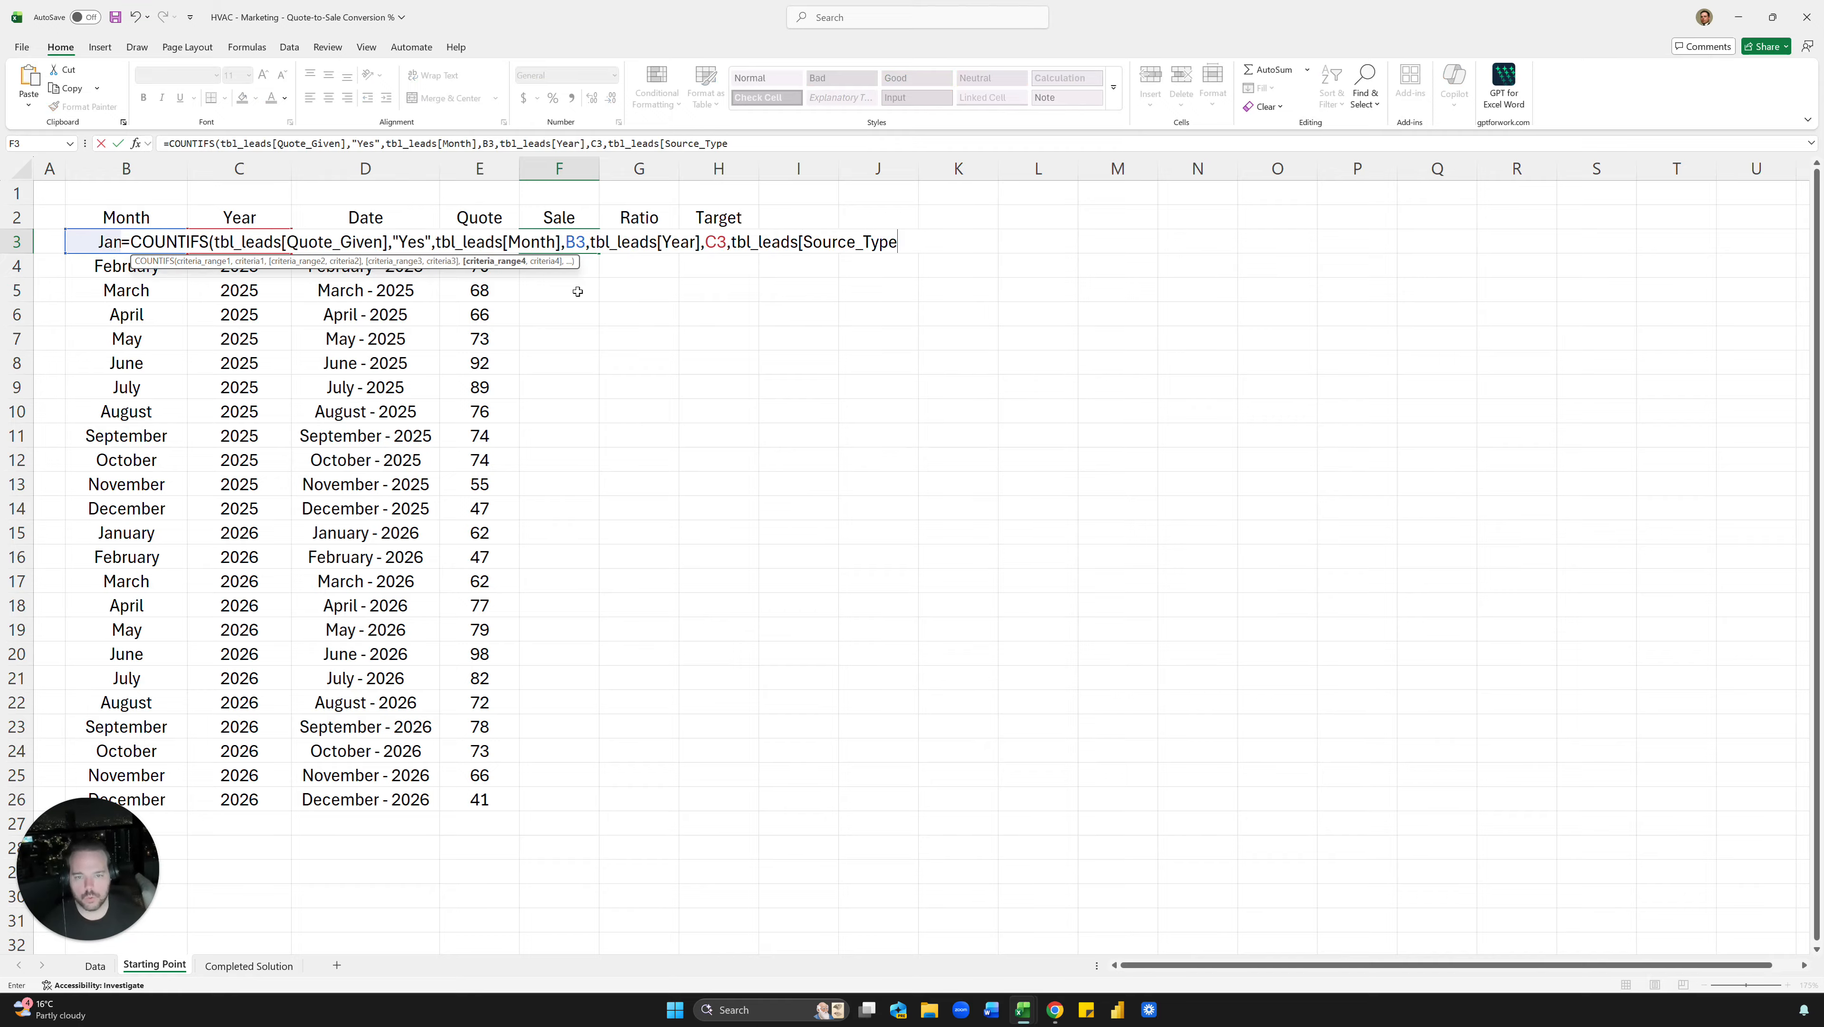
{"action": "key", "text": "BackSpace"}
{"action": "key", "text": "BackSpace"}
{"action": "key", "text": "BackSpace"}
{"action": "key", "text": "BackSpace"}
{"action": "key", "text": "BackSpace"}
{"action": "key", "text": "BackSpace"}
{"action": "key", "text": "BackSpace"}
{"action": "key", "text": "BackSpace"}
{"action": "key", "text": "BackSpace"}
{"action": "key", "text": "BackSpace"}
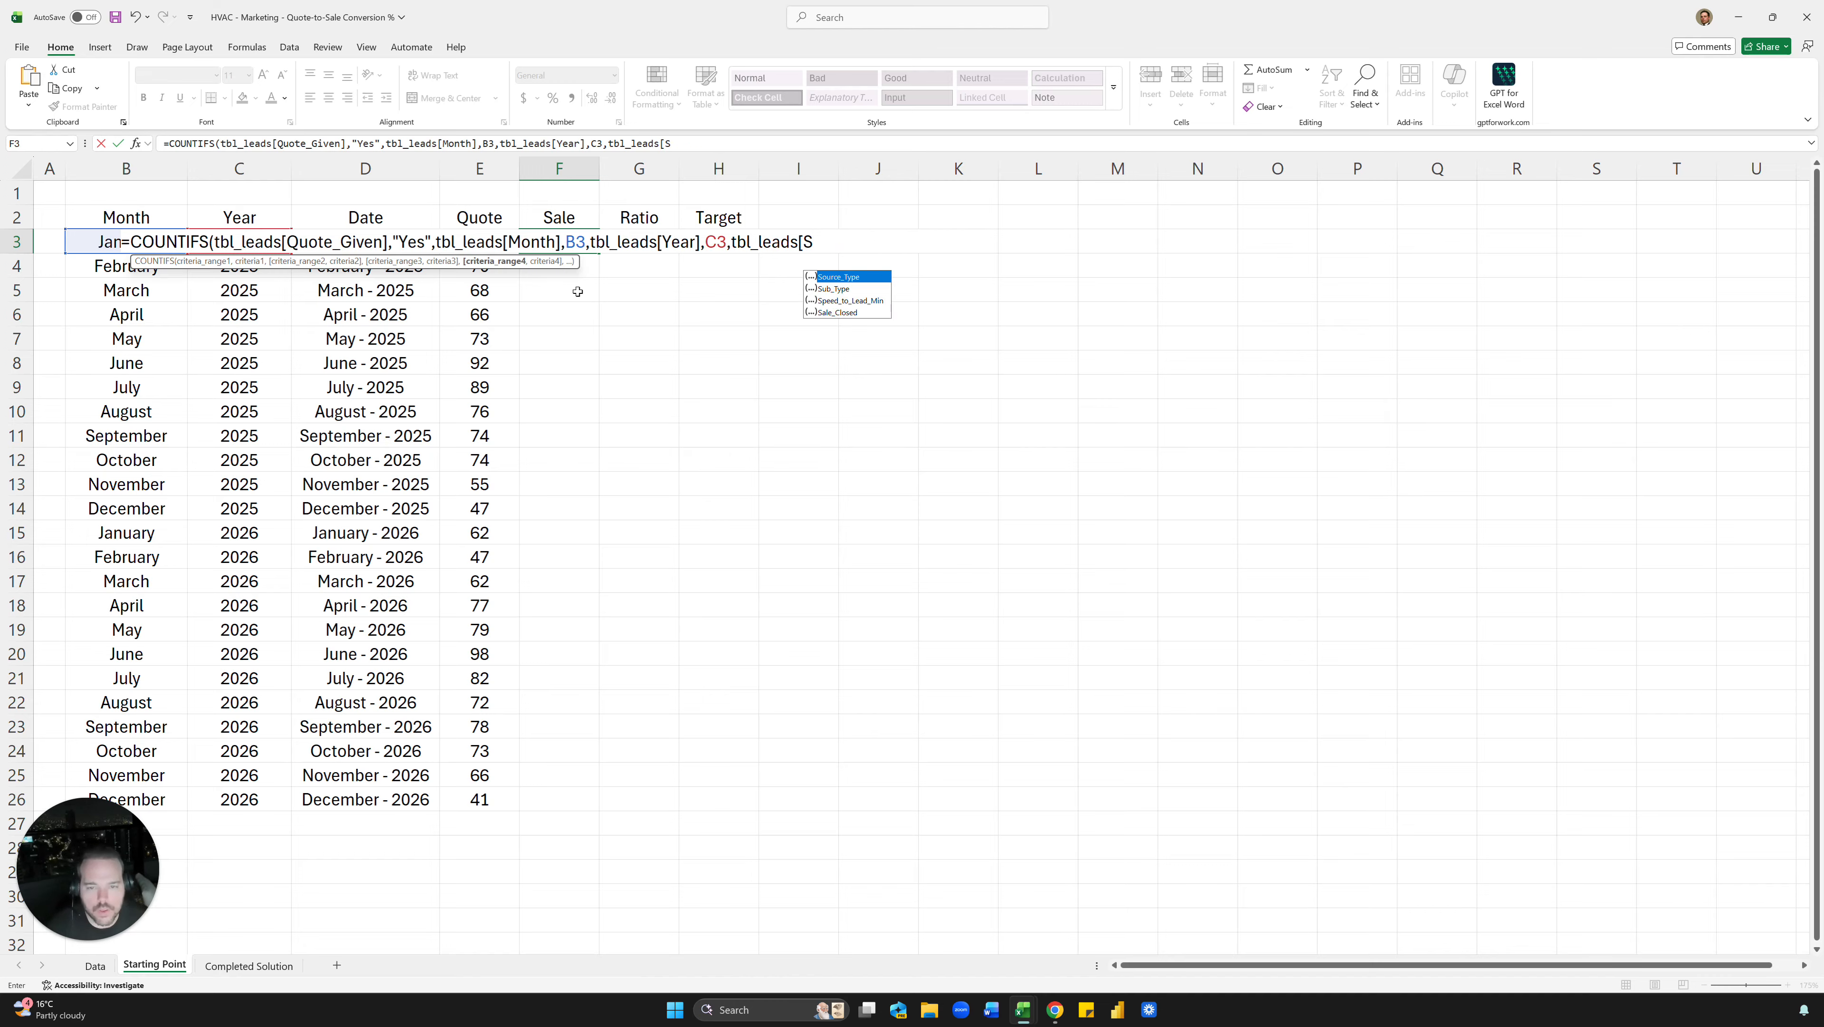
Choose Sale_Closed as the fourth criteria range, require "Yes", and complete the F3 formula
{"action": "key", "text": "Down"}
{"action": "key", "text": "Down"}
{"action": "key", "text": "Down"}
{"action": "key", "text": "Tab"}
{"action": "type", "text": "],"}
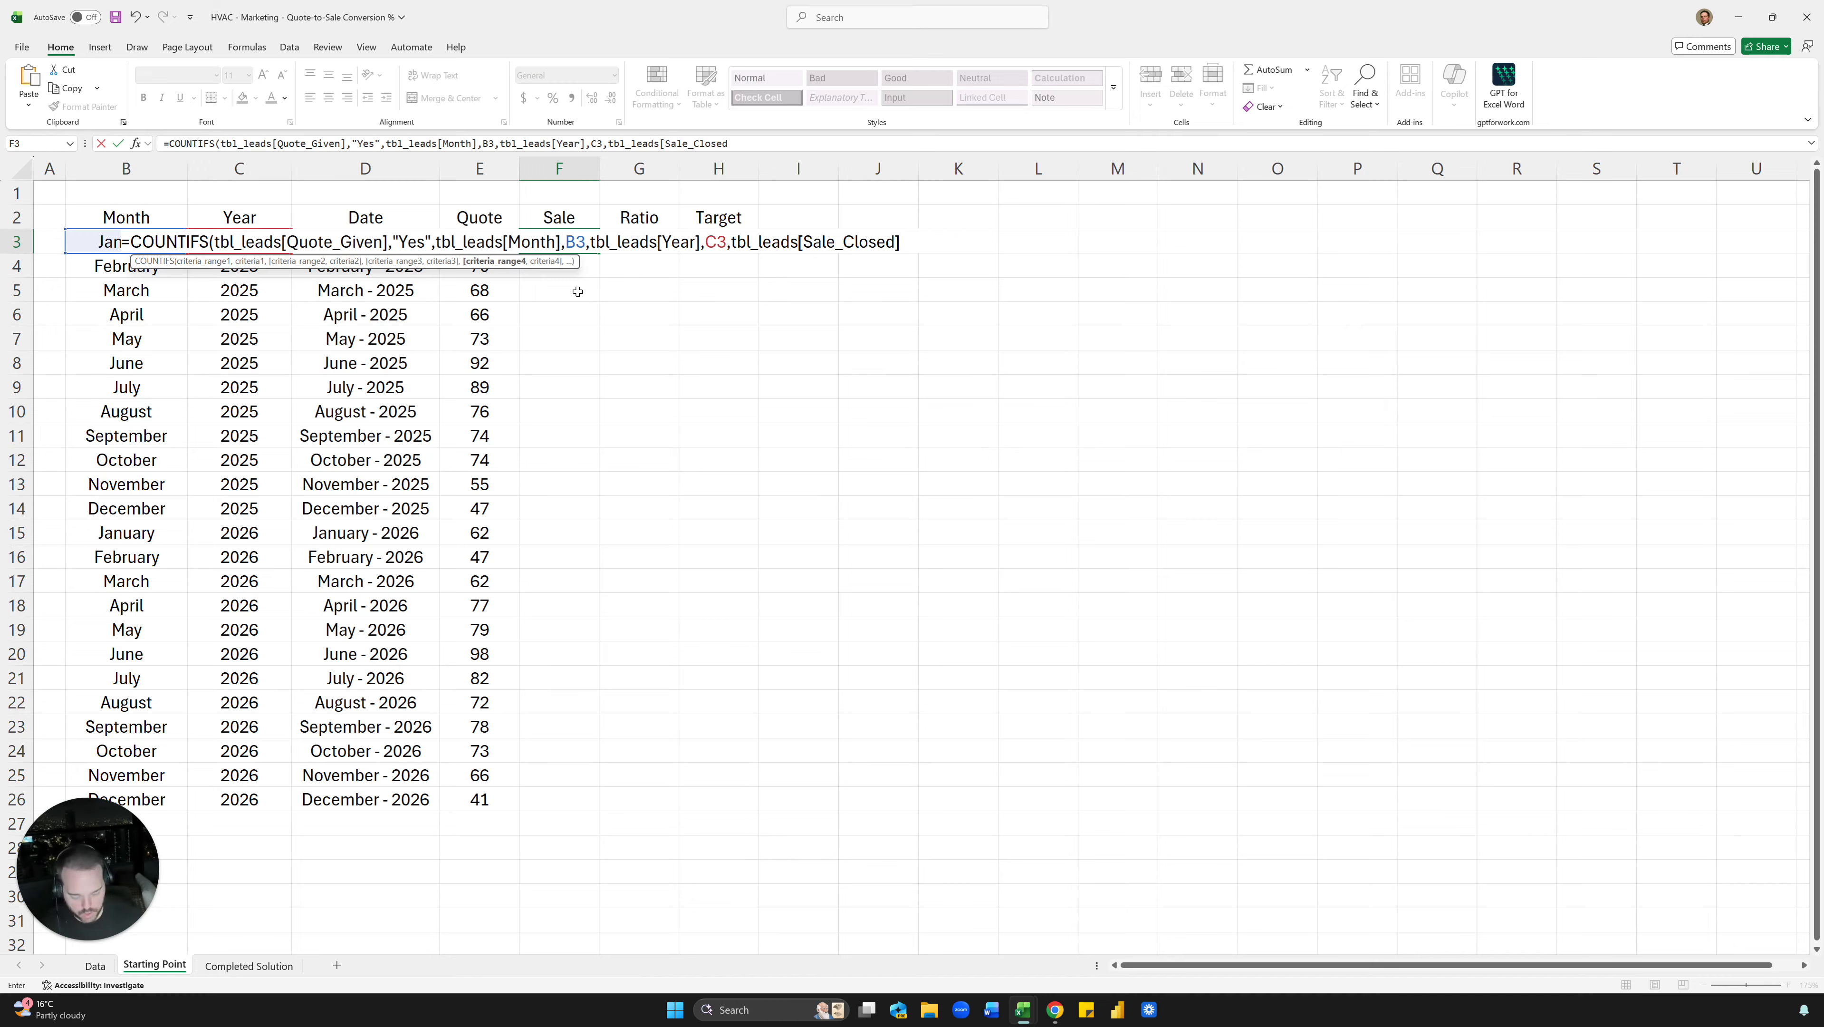
{"action": "type", "text": "\"Yes\")"}
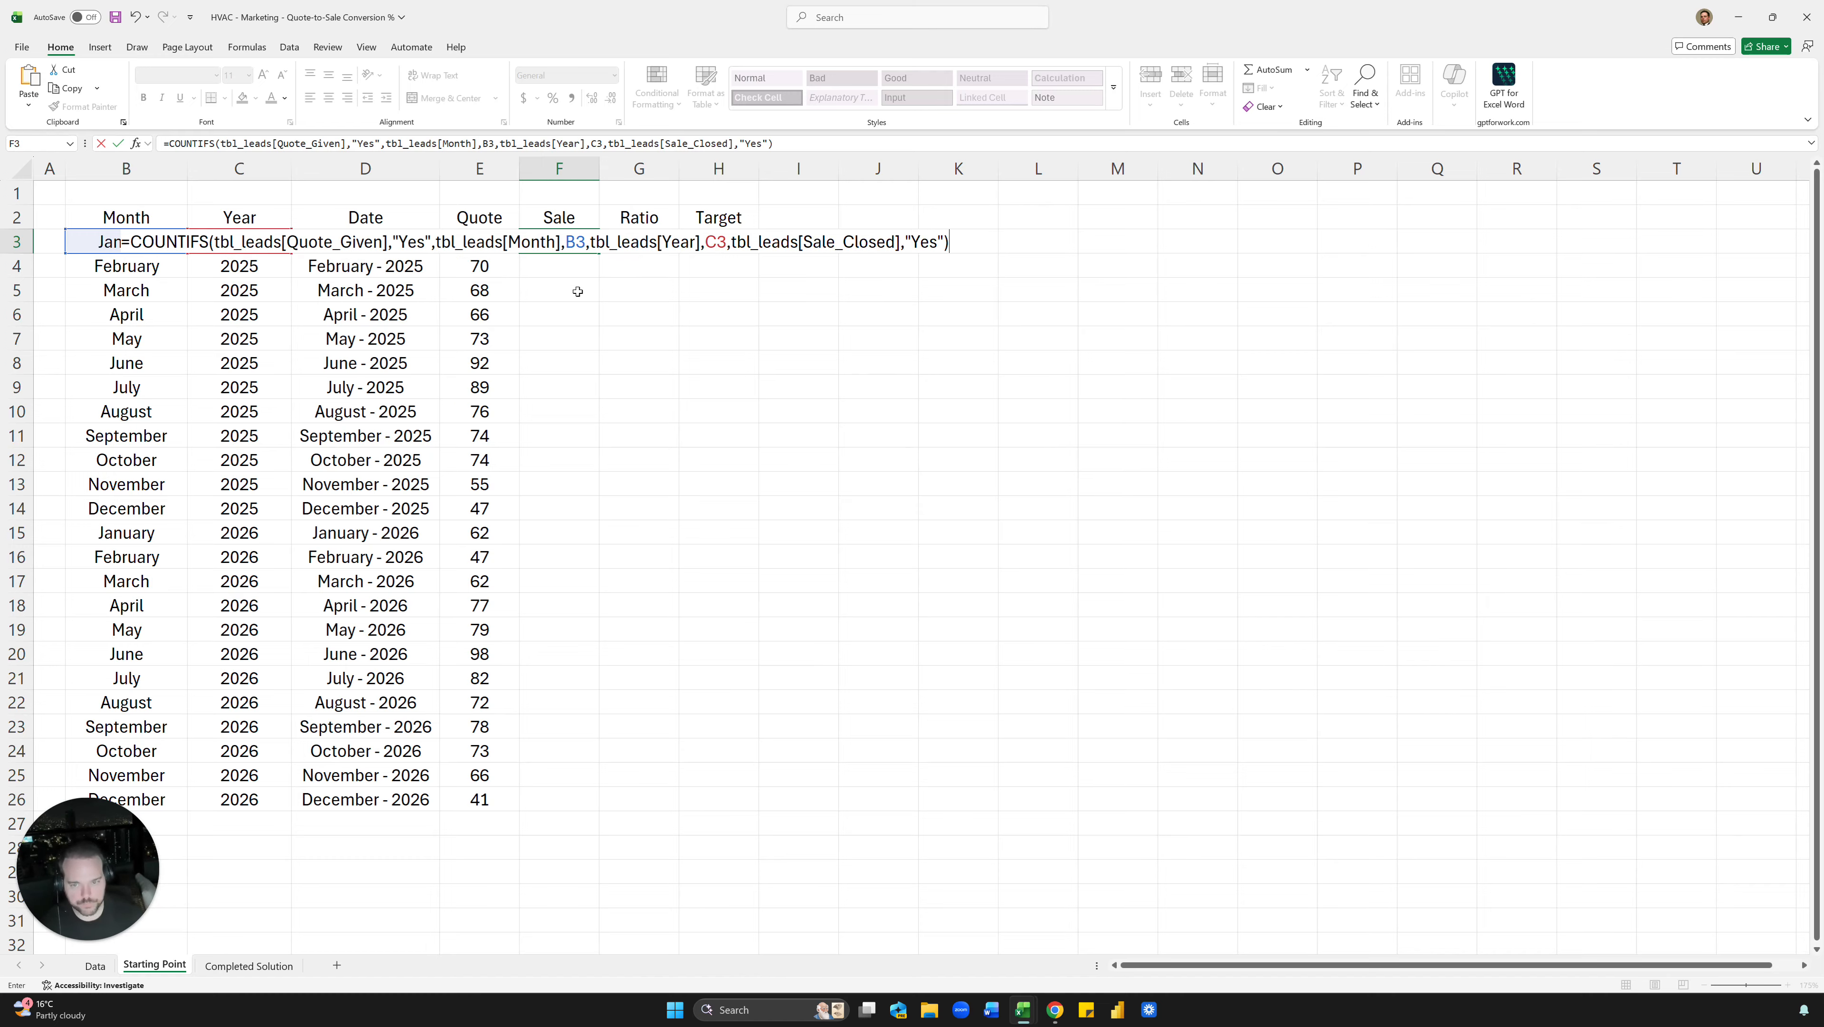
{"action": "key", "text": "Return"}
Fill the Sale formula from F3 down to row 26 and reselect F3 to review its formula
{"action": "key", "text": "Up"}
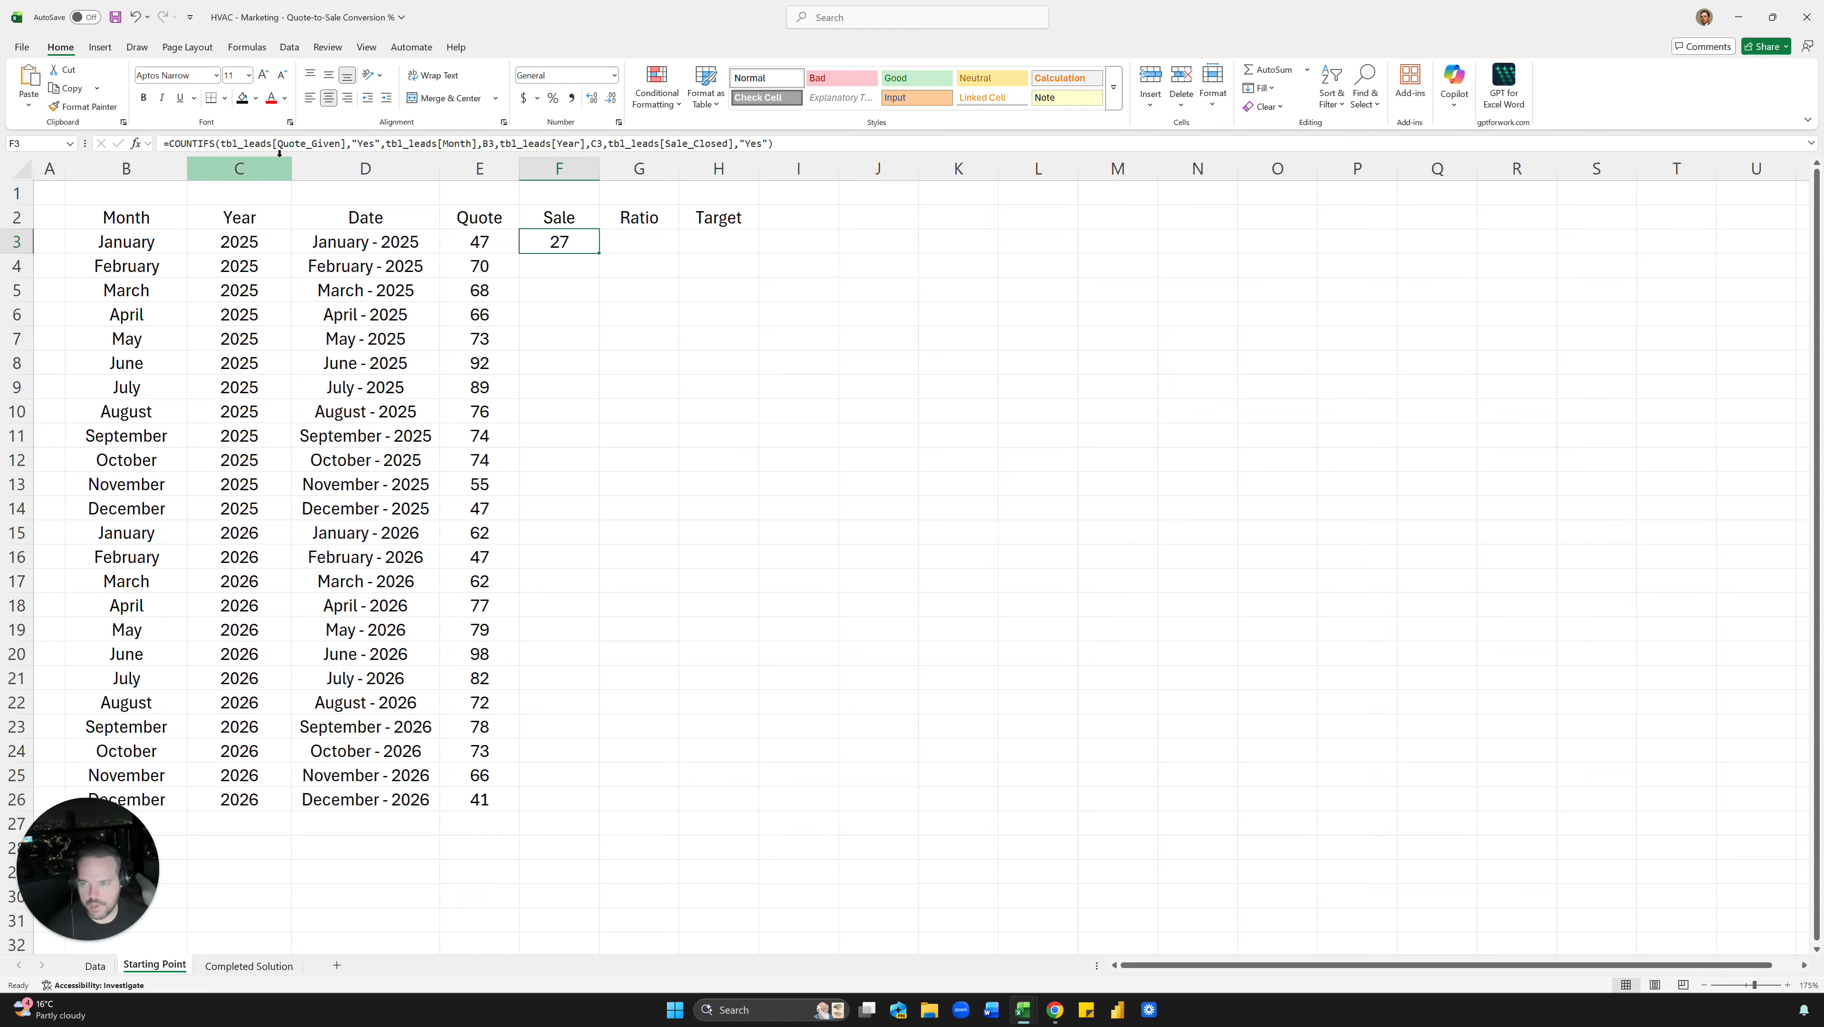
{"action": "double_click", "coordinate": [605, 253]}
{"action": "left_click", "coordinate": [633, 263]}
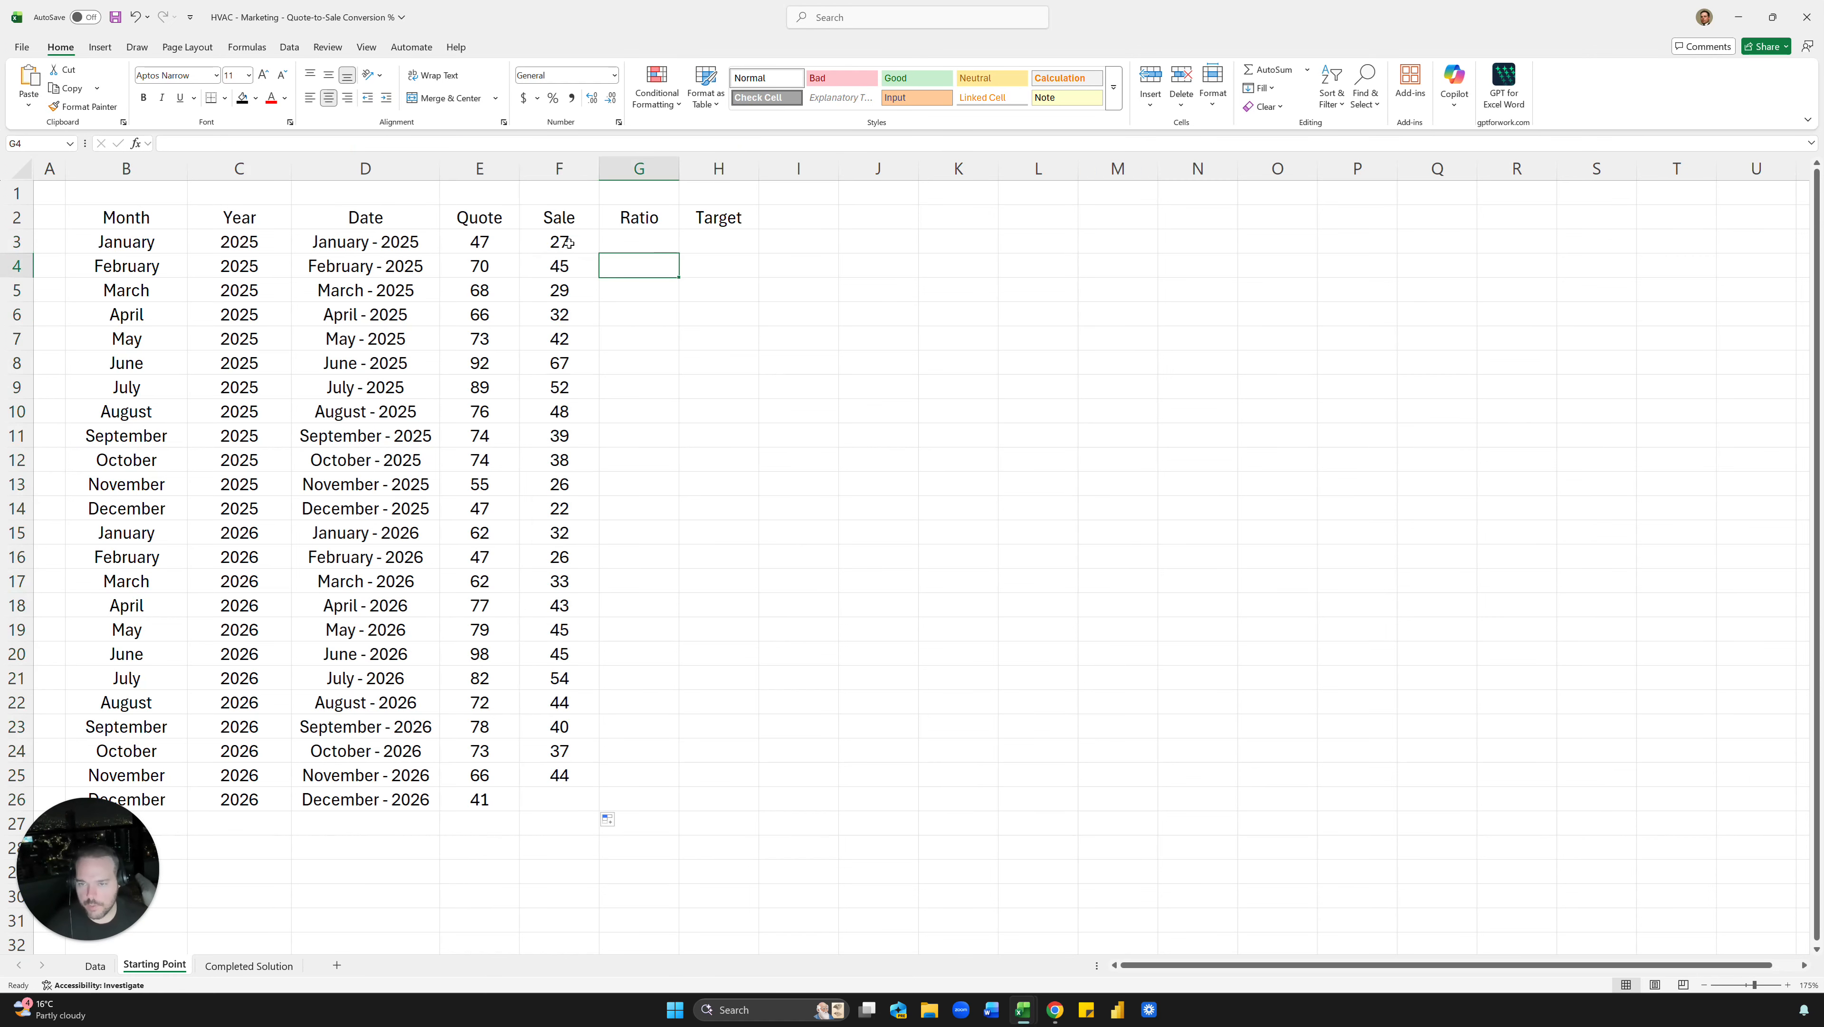
{"action": "left_click", "coordinate": [559, 242]}
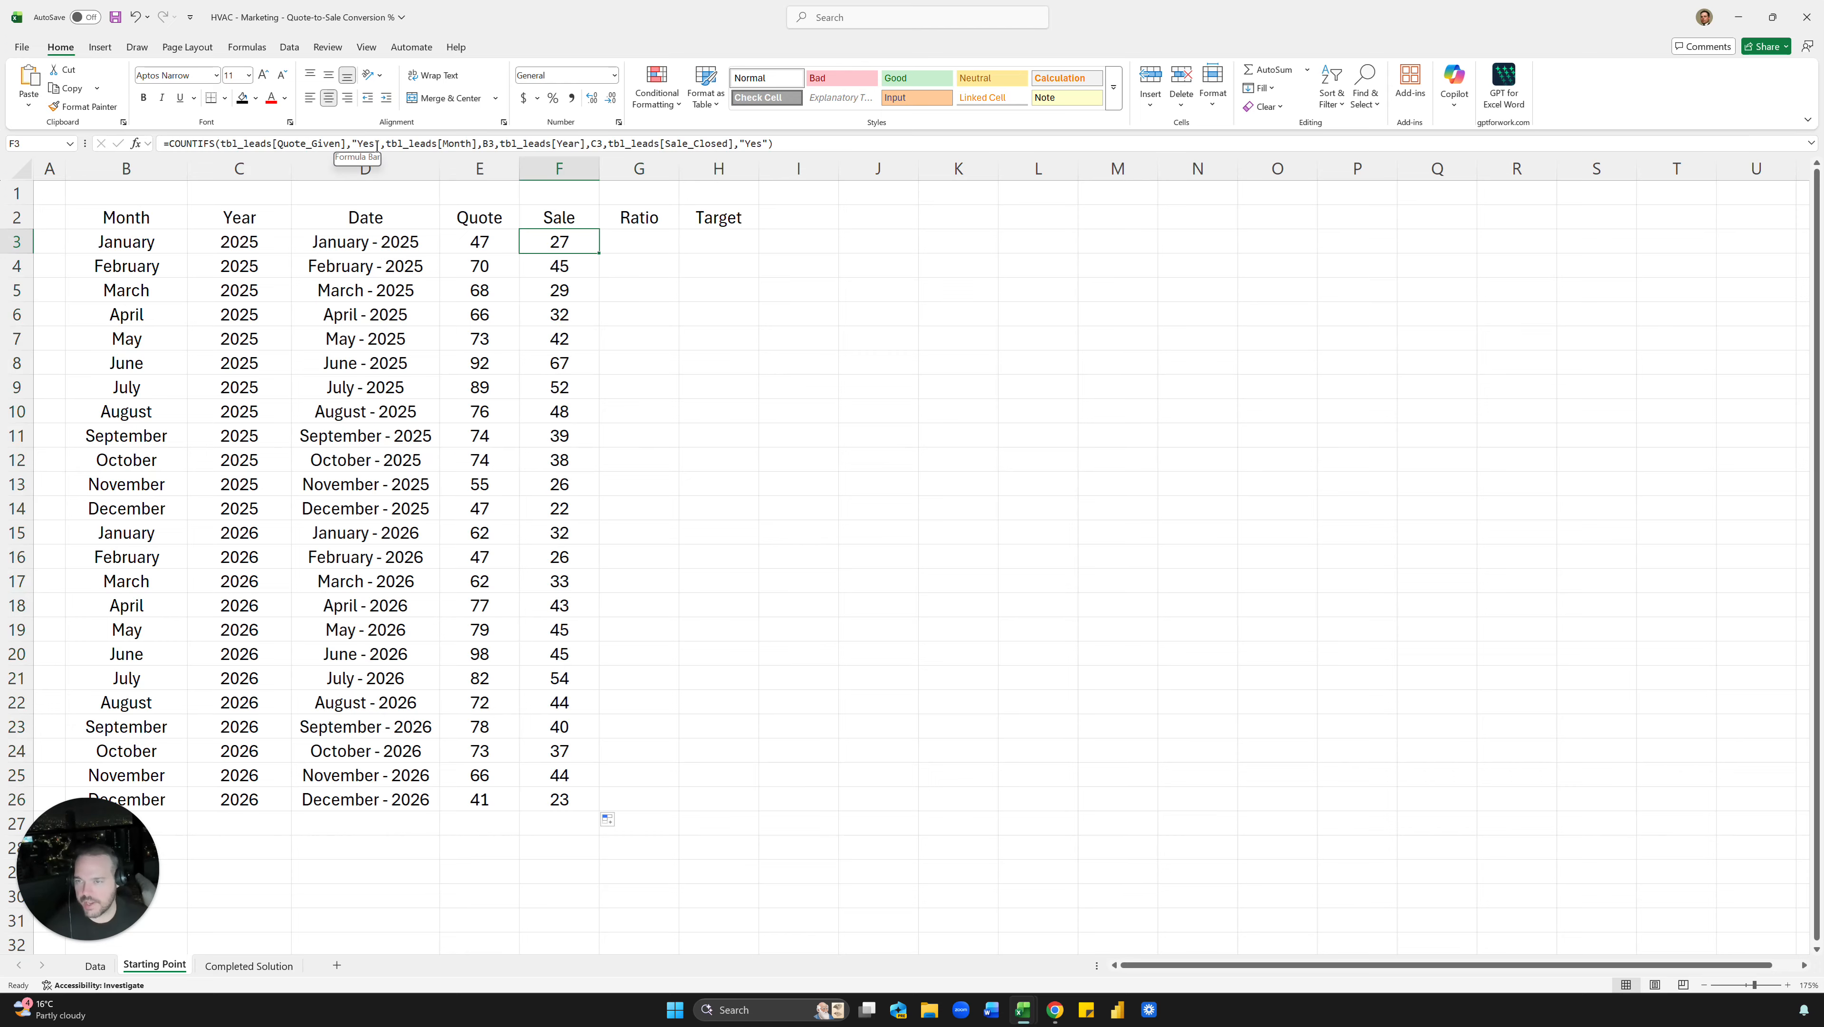